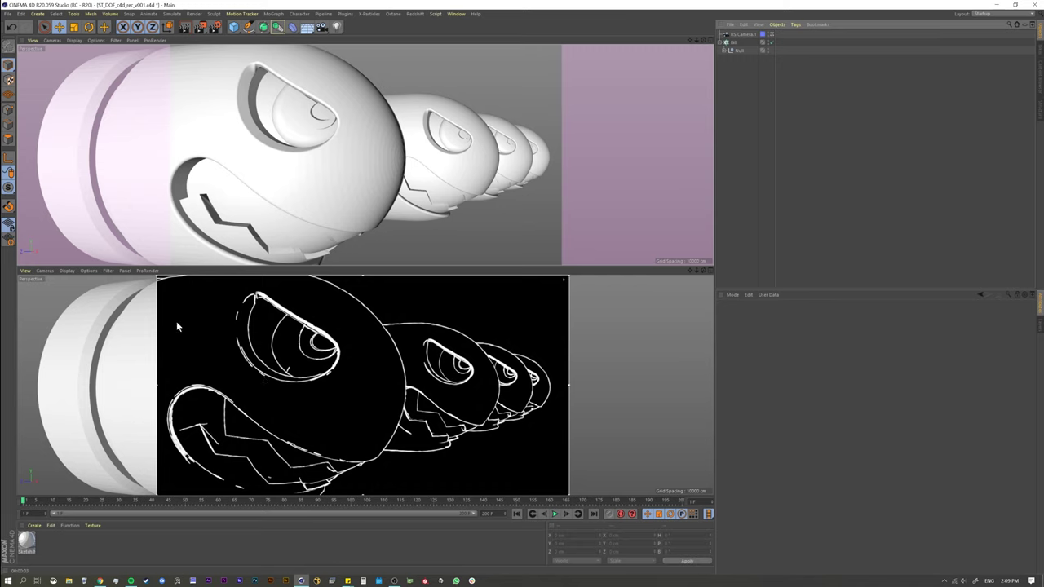
- Check the current project's render settings, and switch to the open ST_DOF_RS_rec_v001.c4d project
click(214, 28)
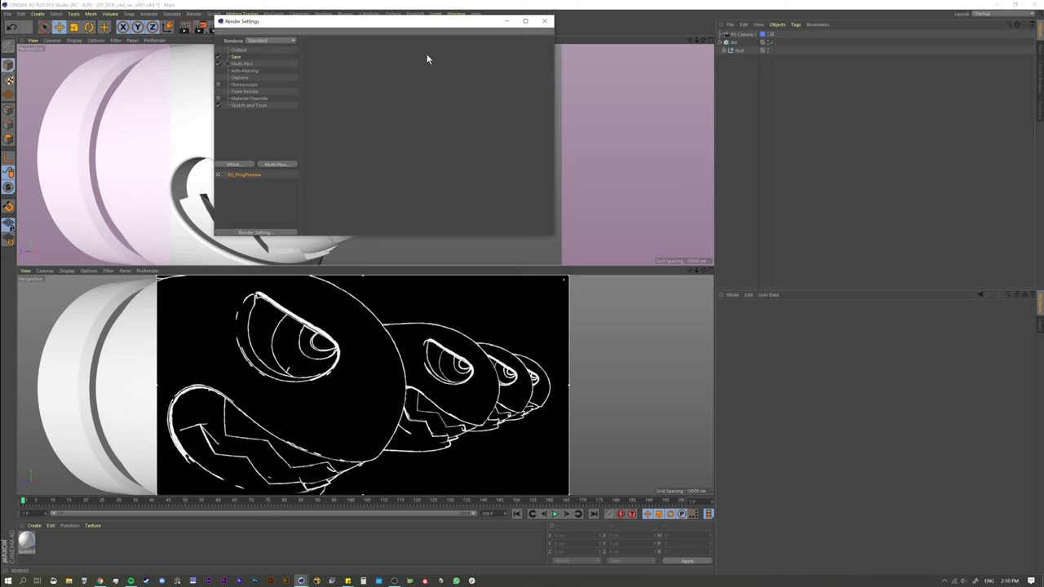
click(544, 21)
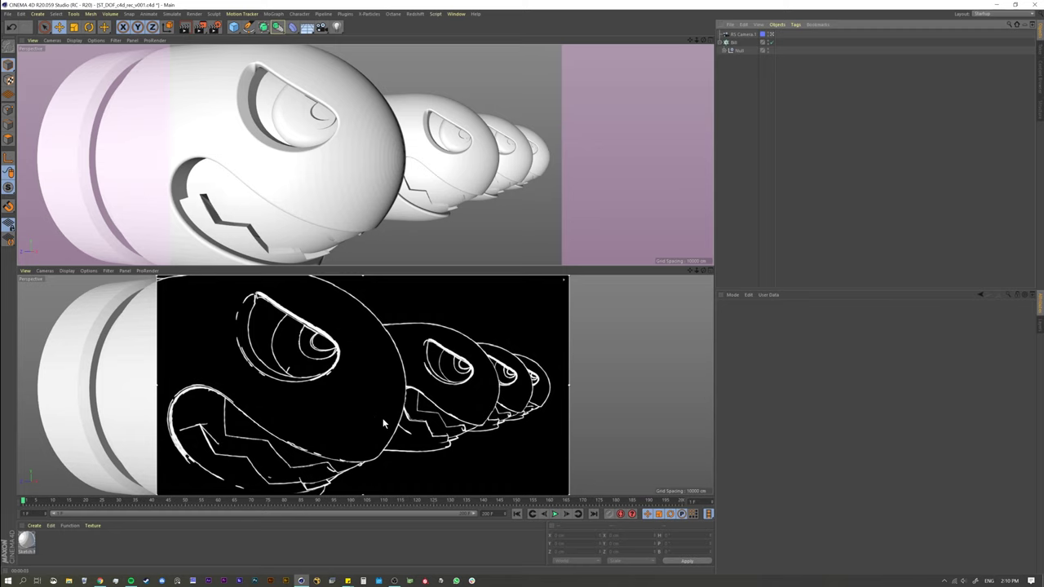
click(456, 14)
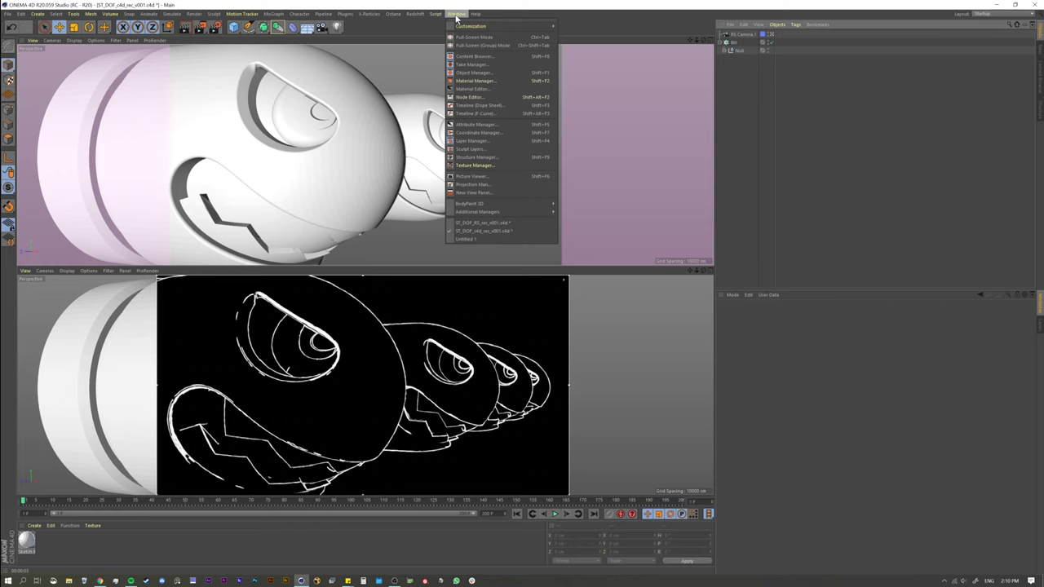
click(526, 222)
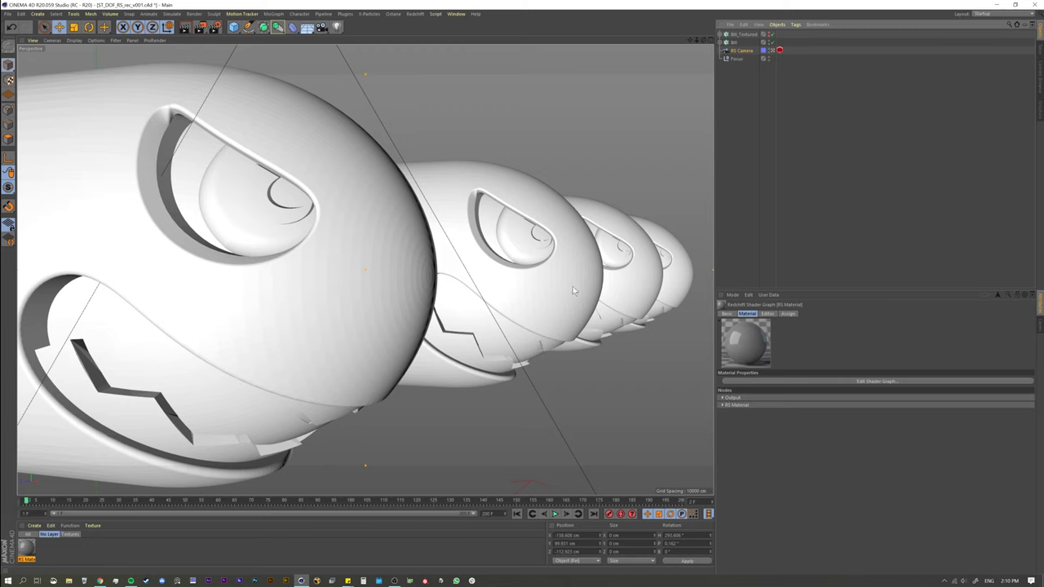
- Load the rs_cap03 (User) layout and start the interactive render in the Redshift RenderView
click(984, 15)
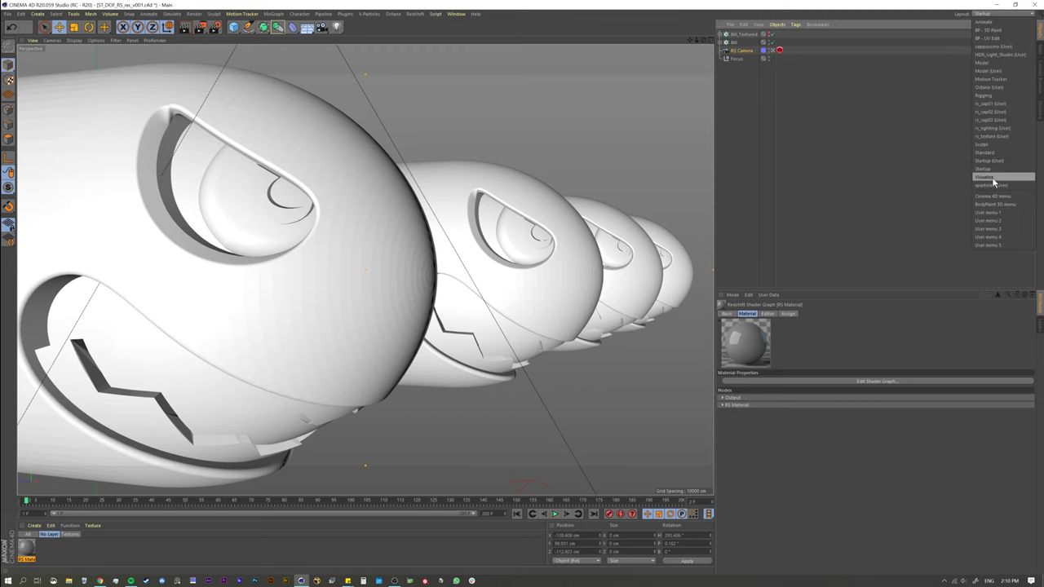
click(996, 121)
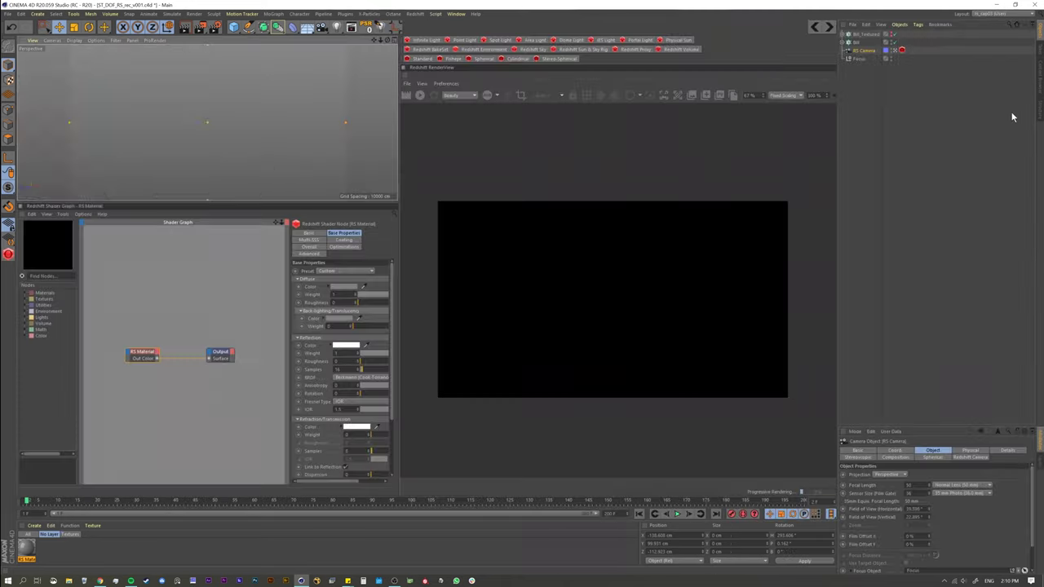
click(420, 96)
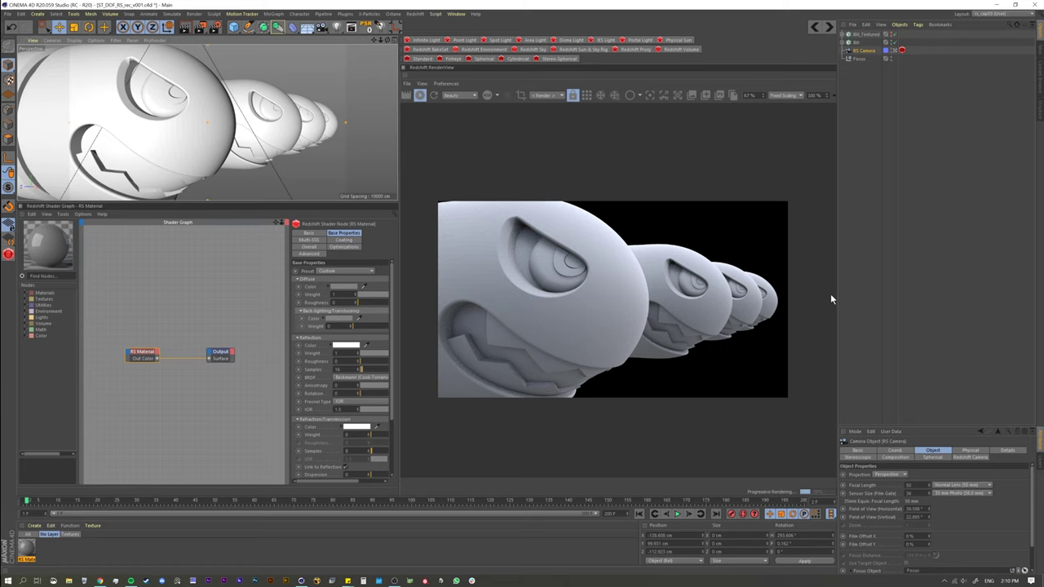
- Add an RS Camera Map texture node to the RS Material's shader graph
click(27, 552)
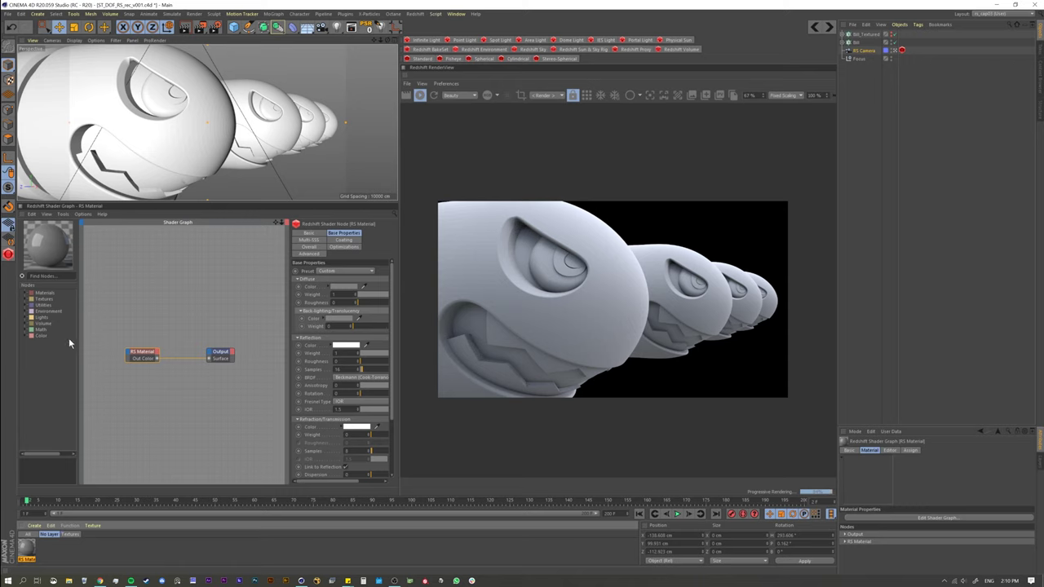
click(27, 300)
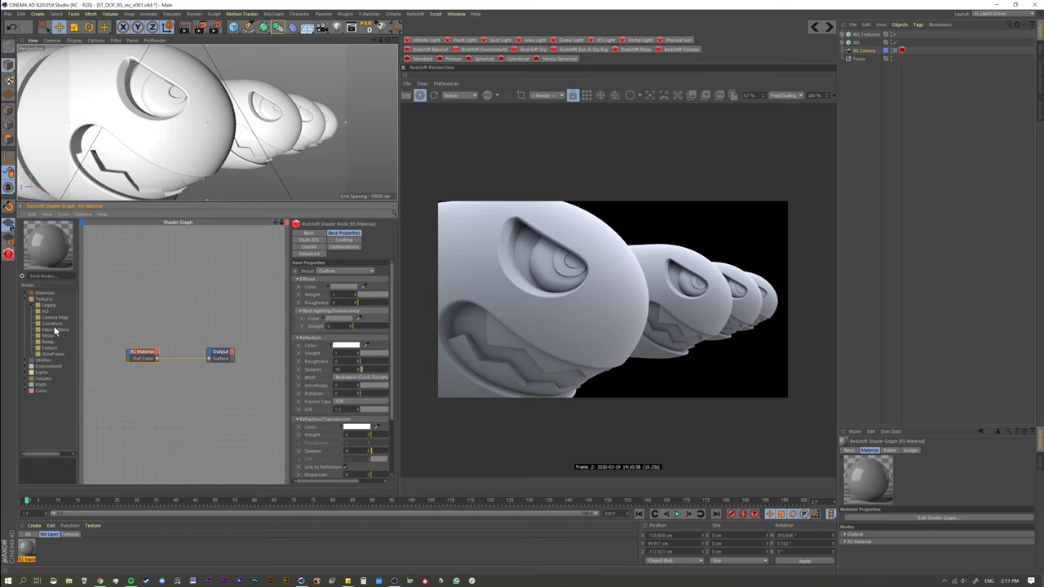
drag(49, 322, 161, 316)
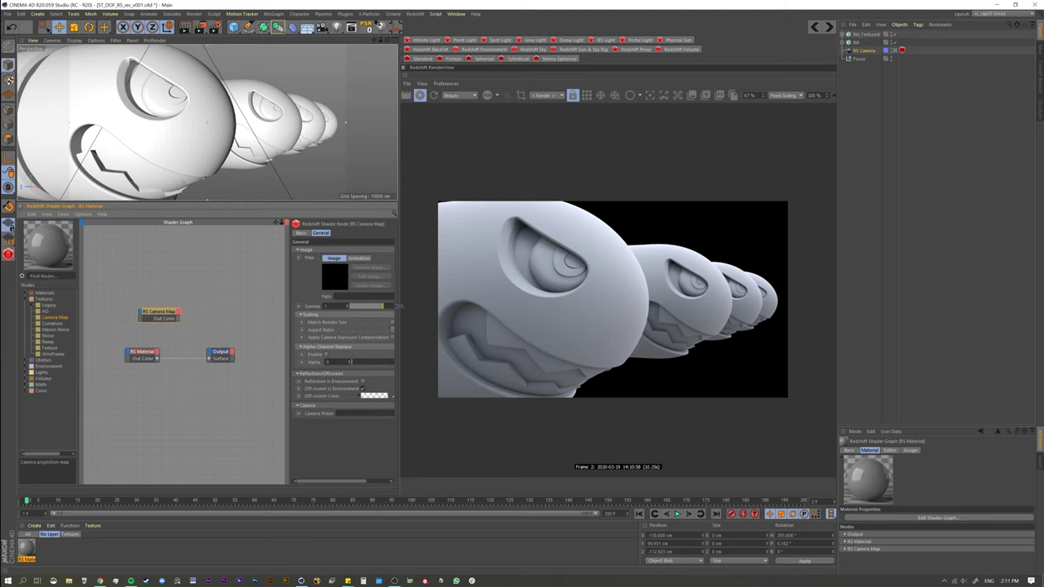
- Load the ST_DOF_c4d_rec_v001_0001 image into the Camera Map without a project copy, and connect the node to the Output's Surface
drag(399, 306, 500, 305)
click(491, 297)
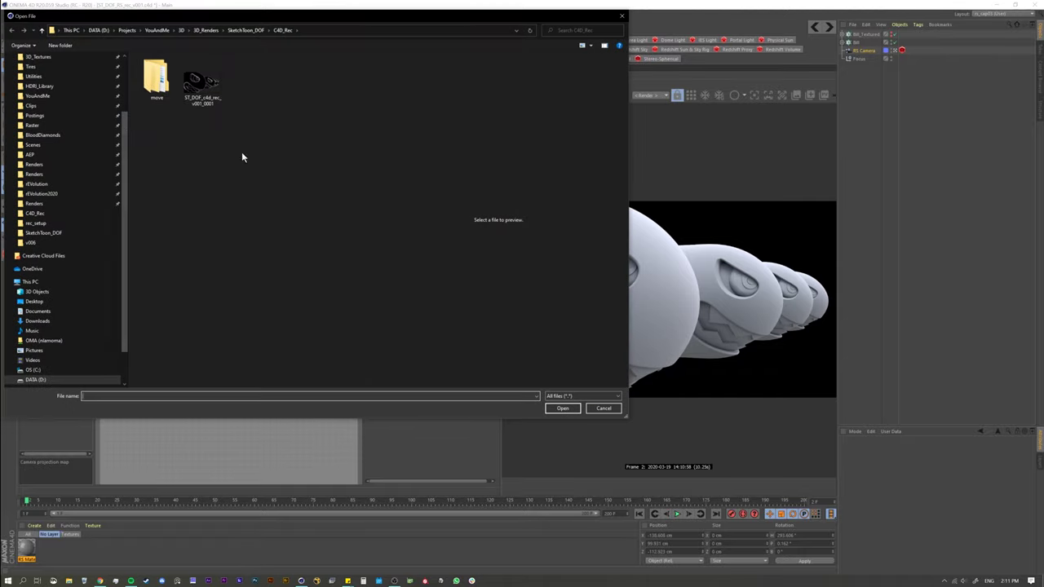
click(204, 96)
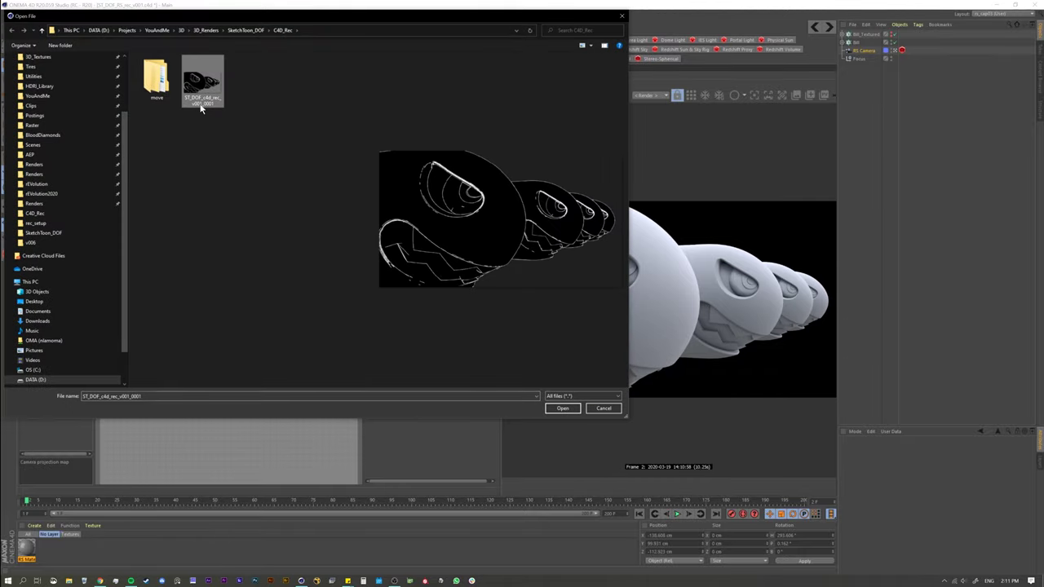
click(562, 410)
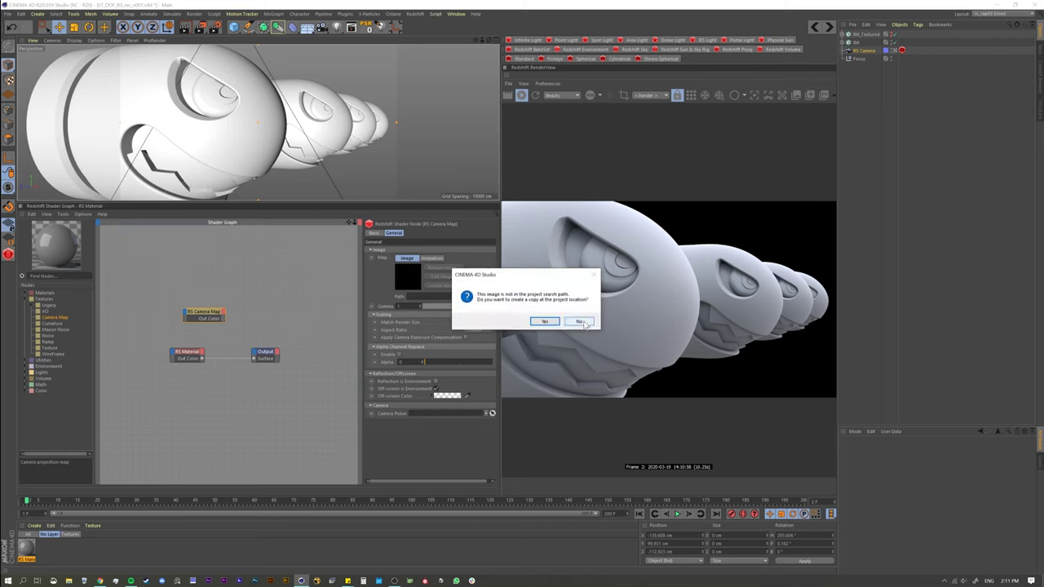
click(578, 322)
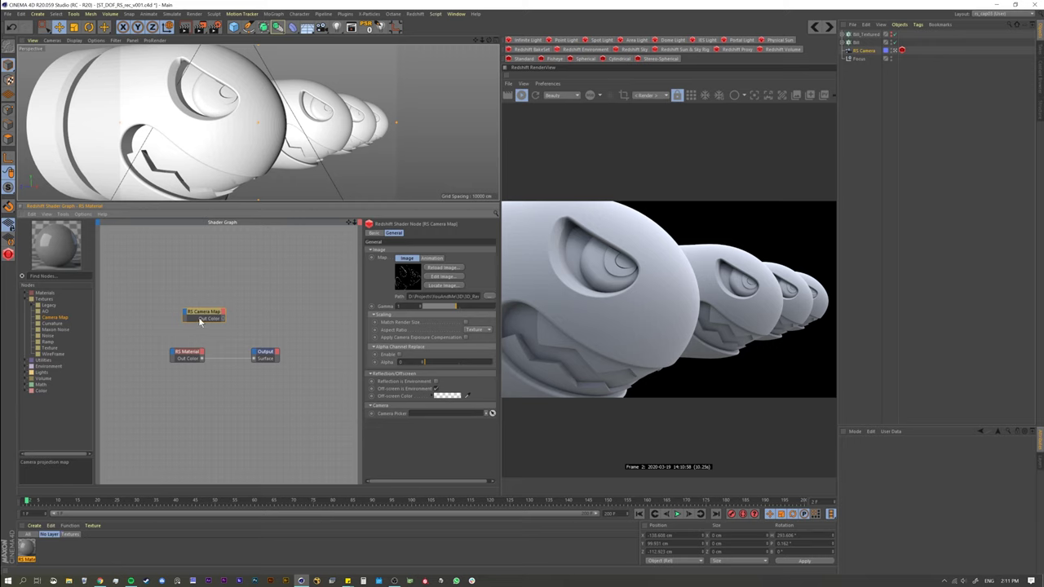
drag(203, 319, 196, 323)
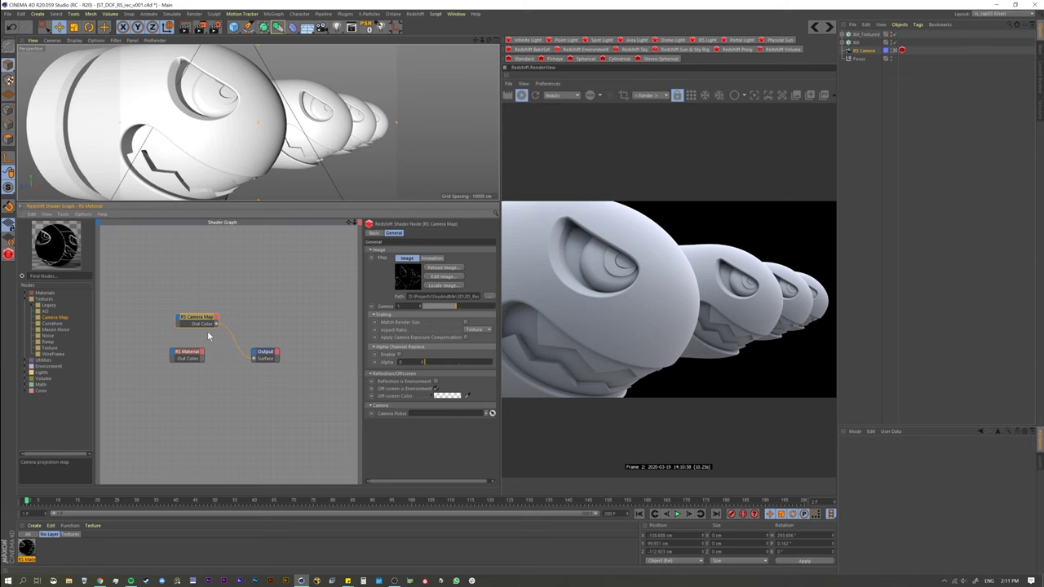
- Assign the RS Material to the untextured cloner and move its texture tag onto the Null inside
drag(26, 551, 870, 40)
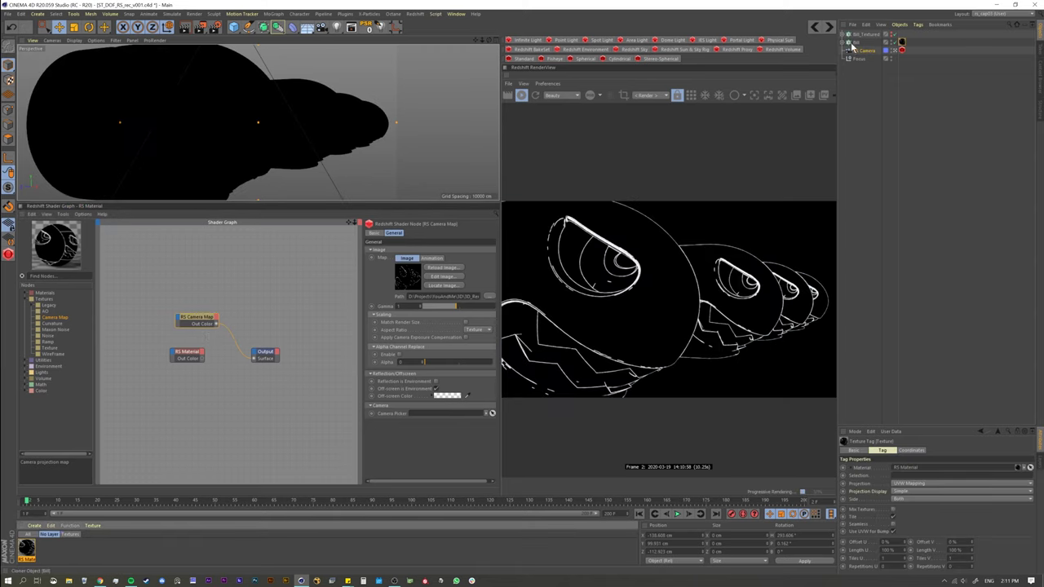
click(846, 42)
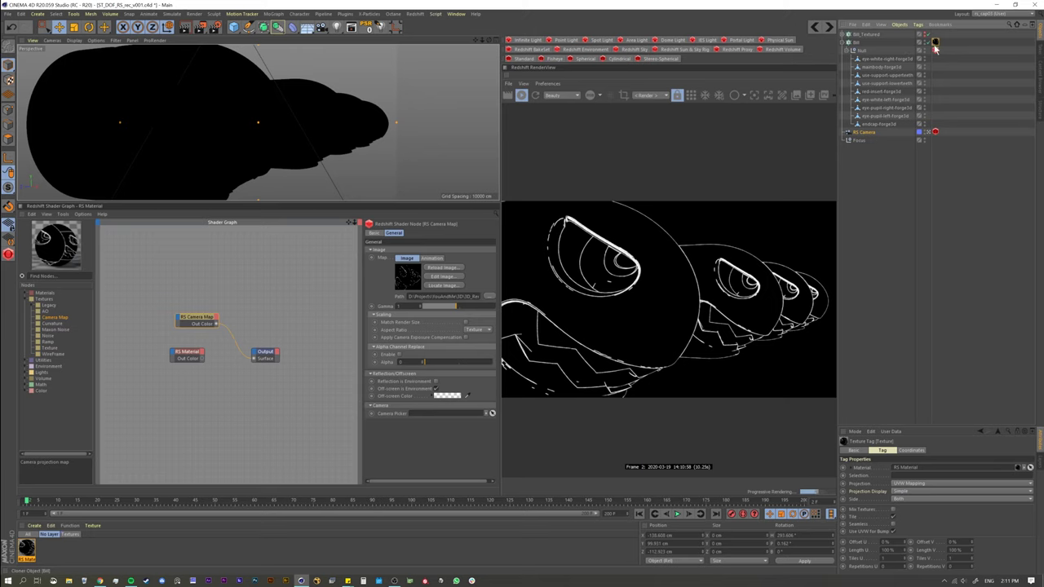
drag(934, 44, 943, 52)
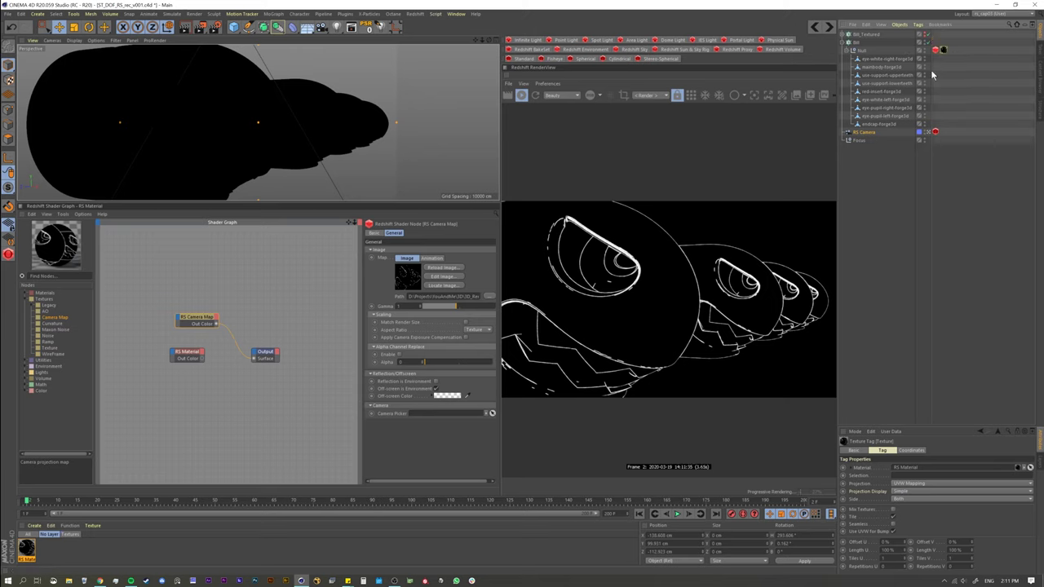
click(848, 50)
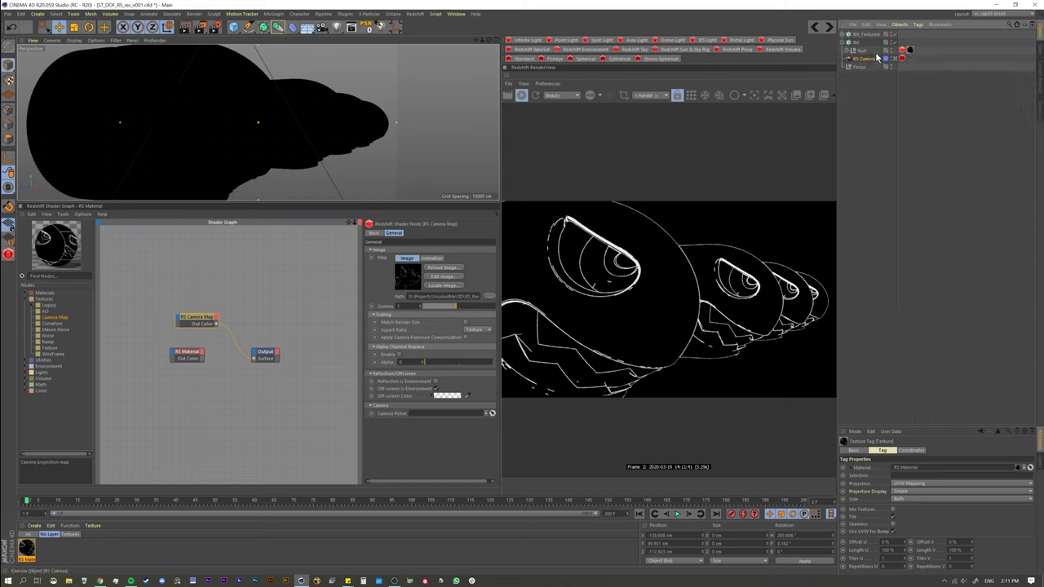
- Compare the alpha channel with the color image of the projected sketch lines in a wider RenderView
click(877, 57)
drag(500, 186, 390, 188)
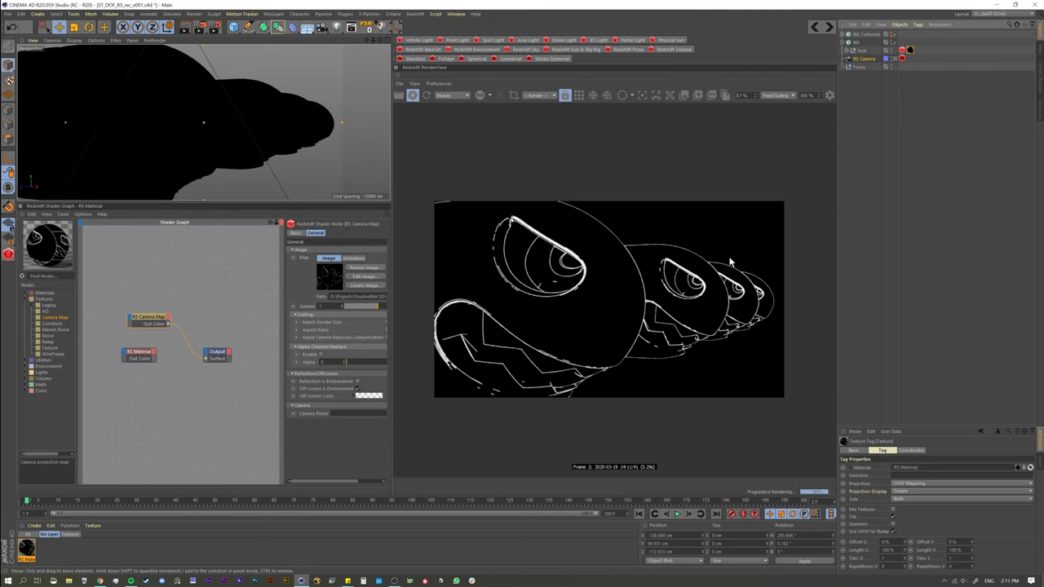
click(480, 97)
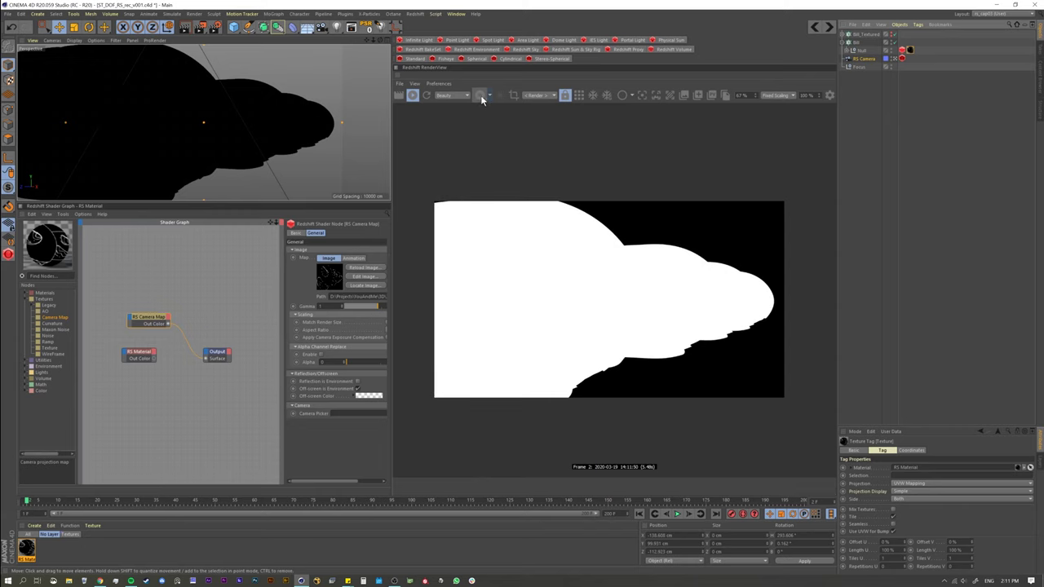
click(481, 97)
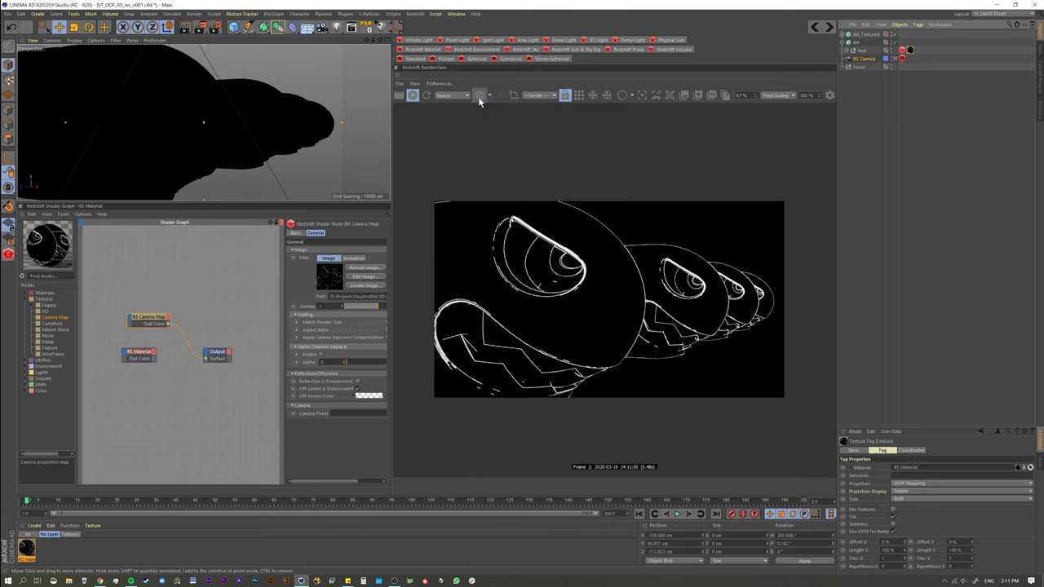
click(480, 96)
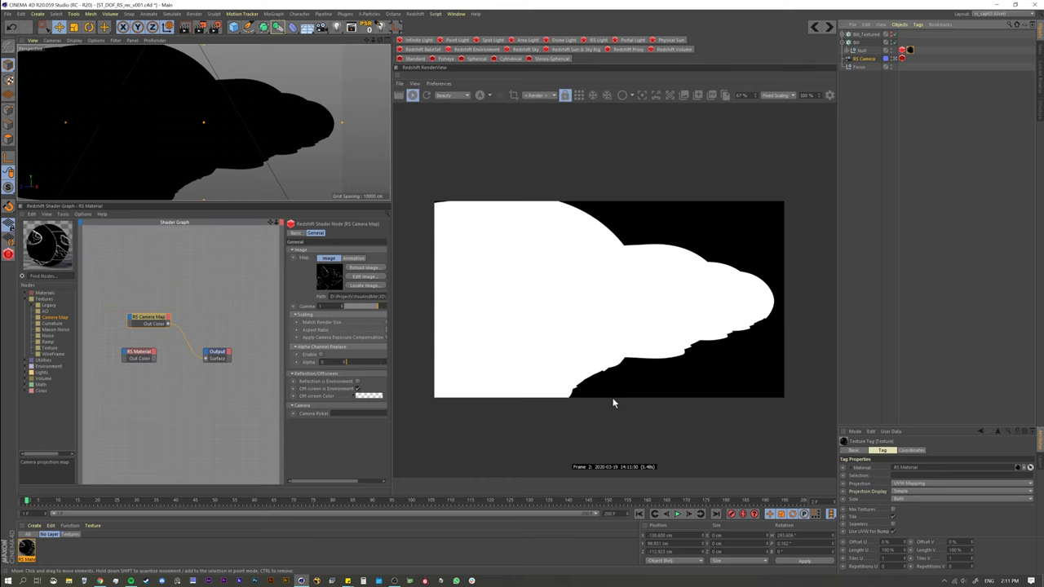
click(482, 98)
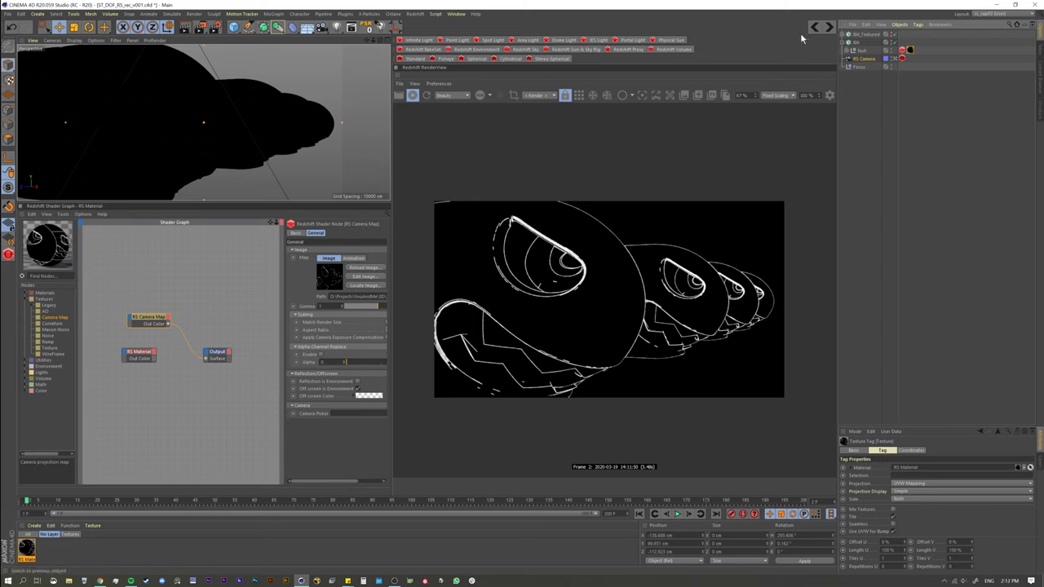
- Enable the Bokeh override on the RS Camera's Redshift tag and inspect the blur in the render at 100%
click(902, 59)
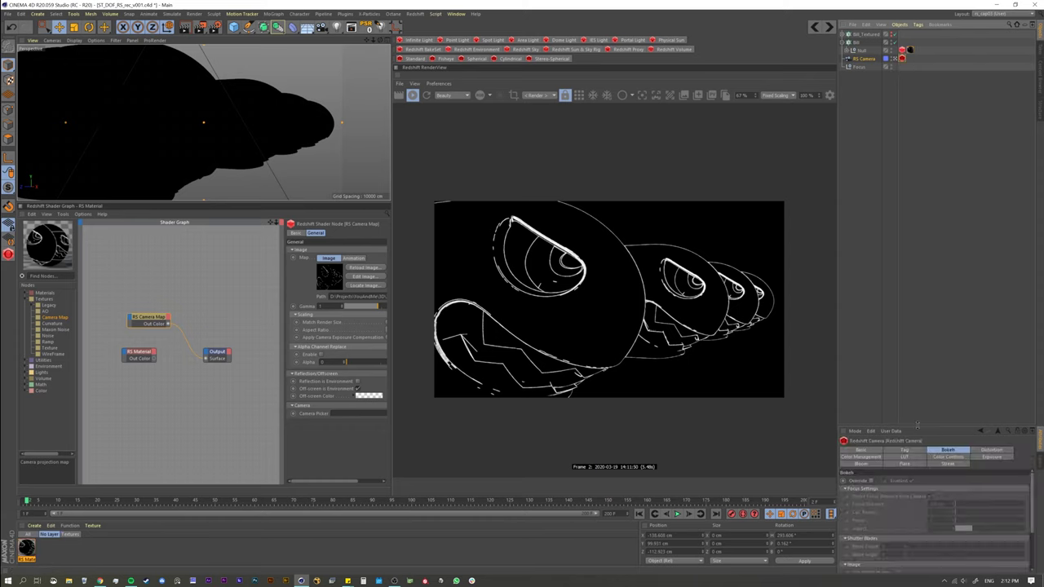
drag(915, 426, 919, 223)
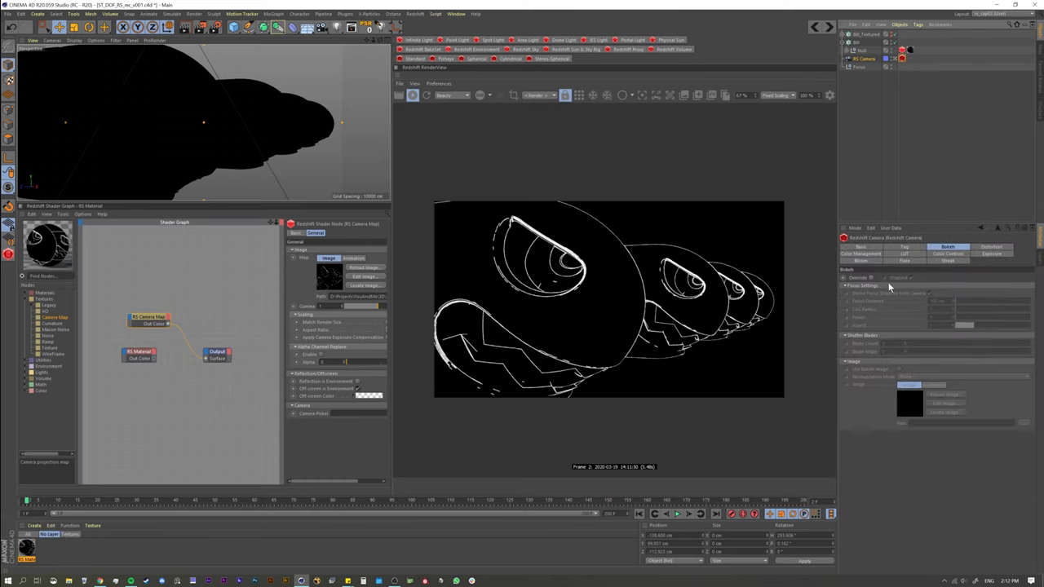
click(871, 279)
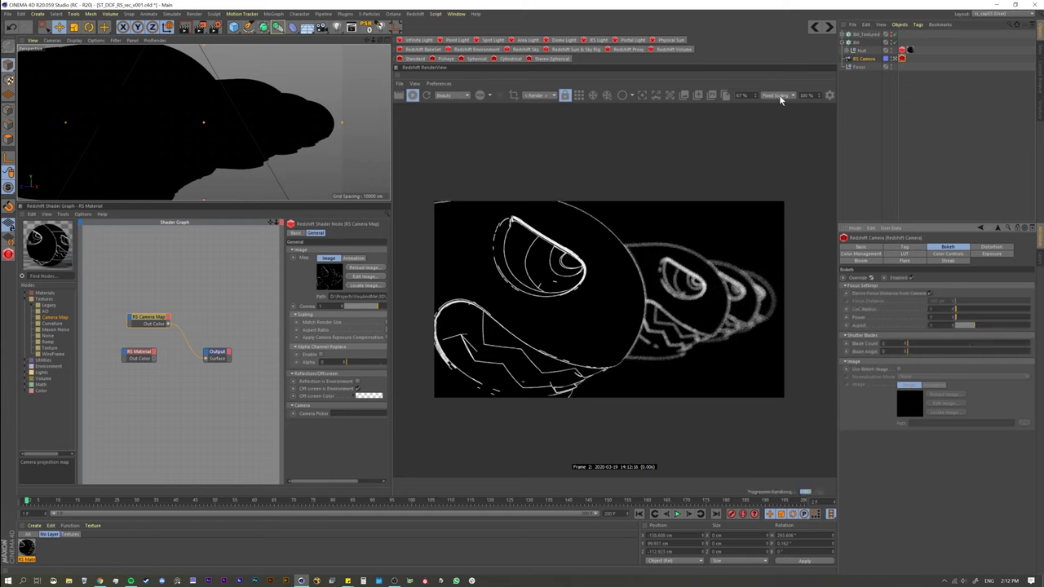
click(728, 95)
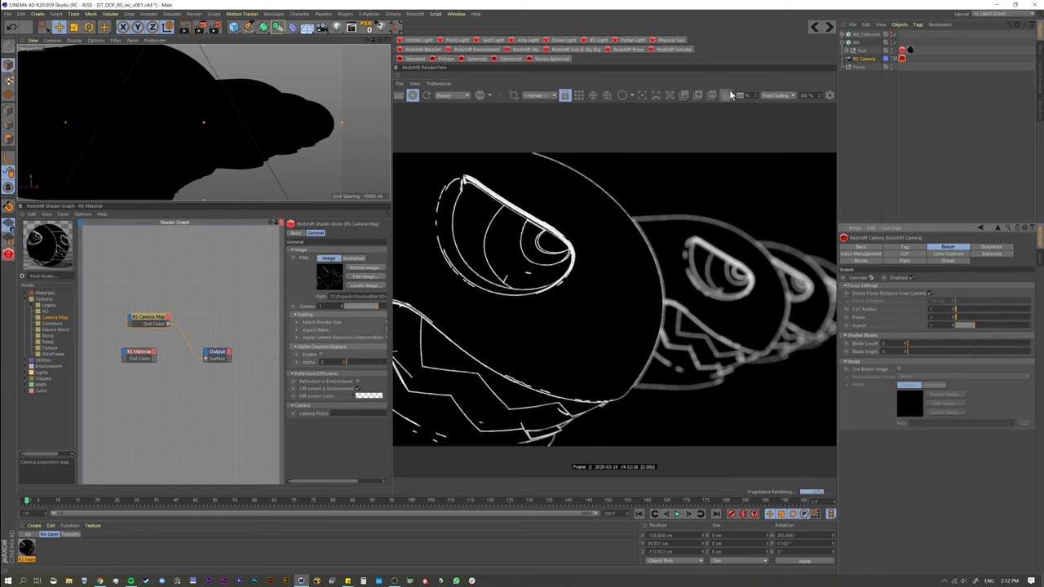
drag(682, 290, 604, 306)
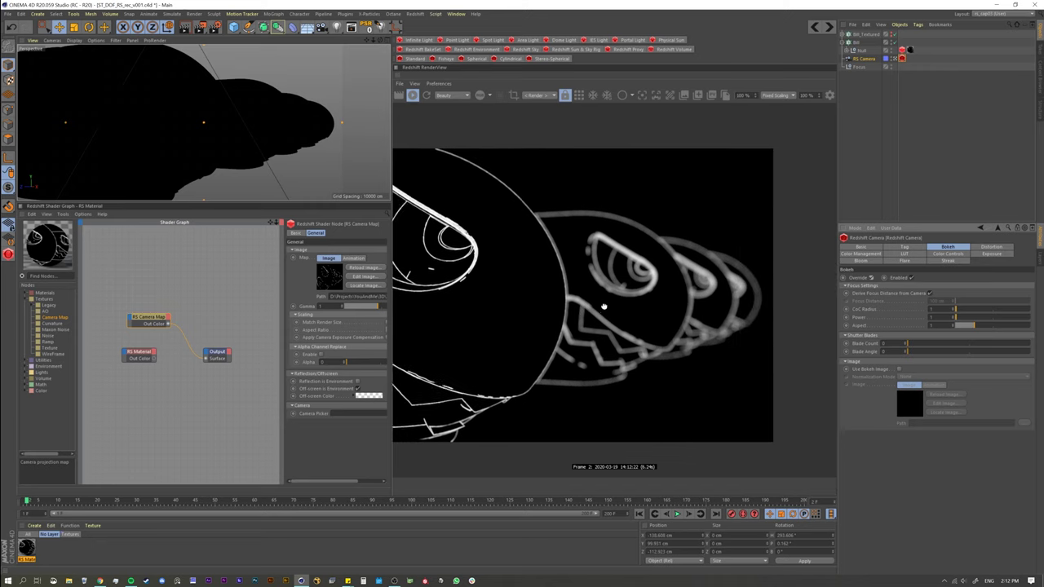
scroll(604, 306, up, 1)
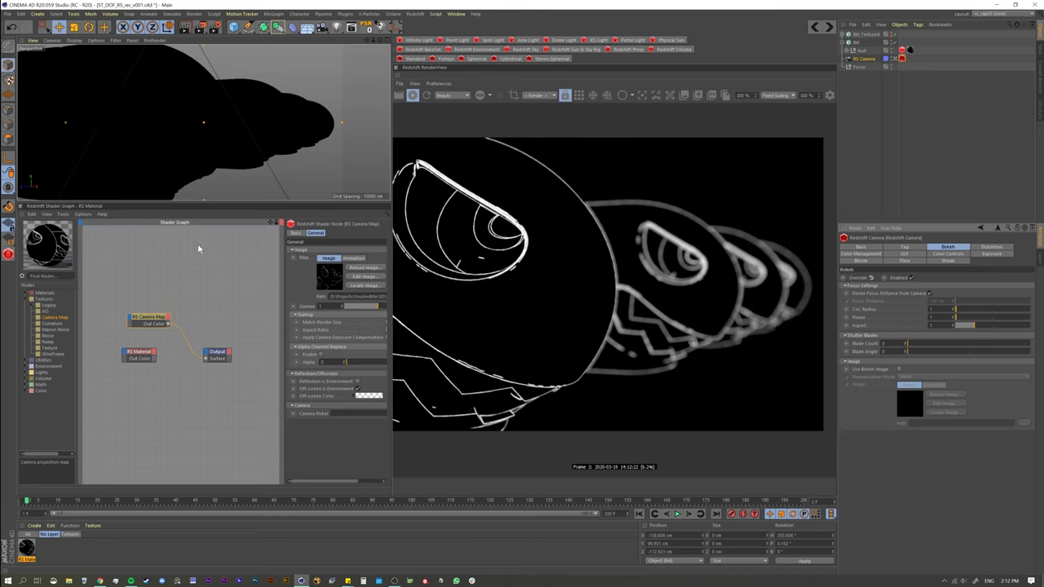
- Switch to the Startup (User) layout and set the lower viewport to the default camera, showing the whole scene
click(997, 15)
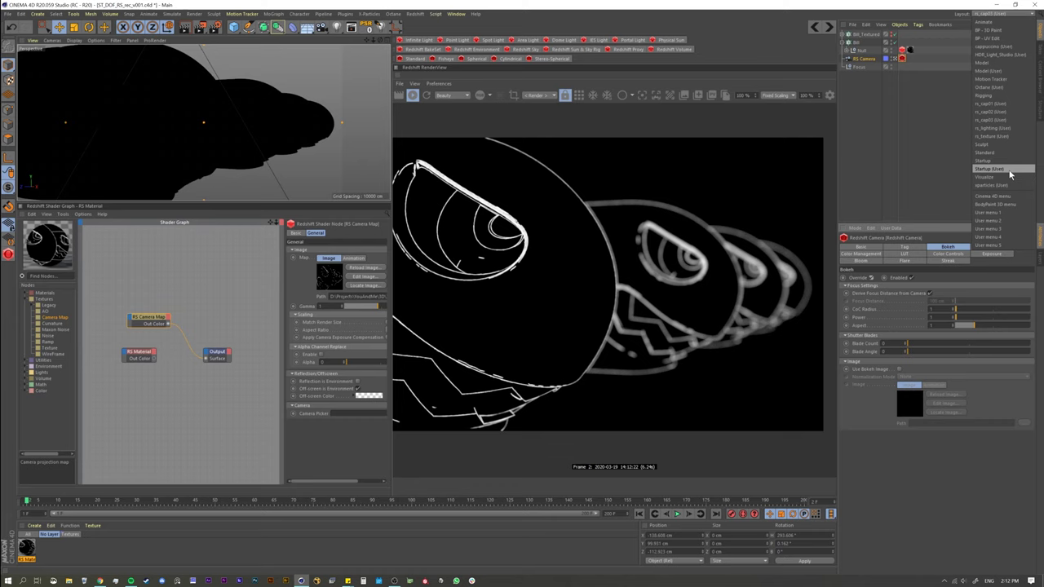
click(1019, 171)
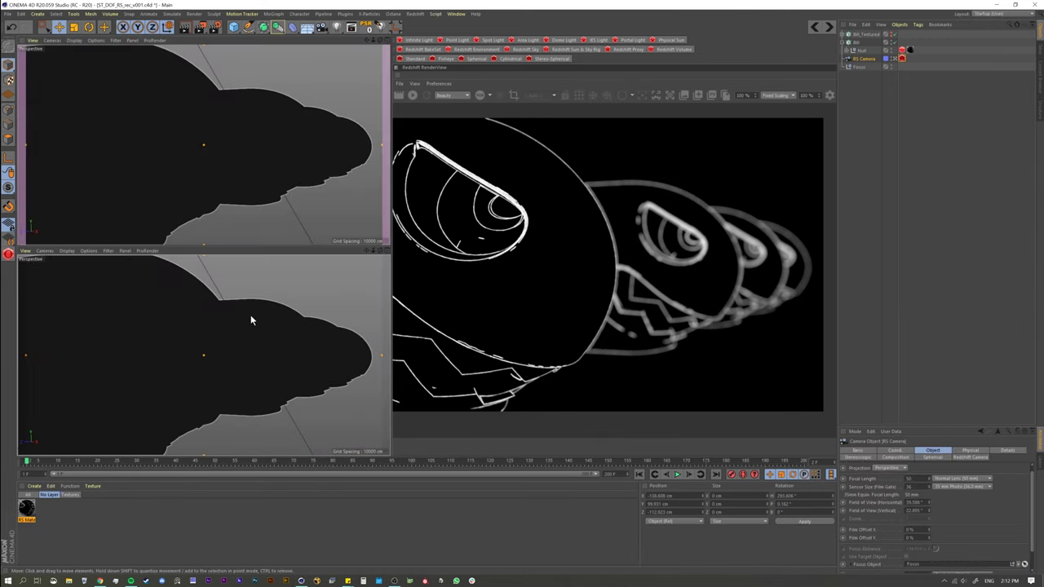
click(44, 251)
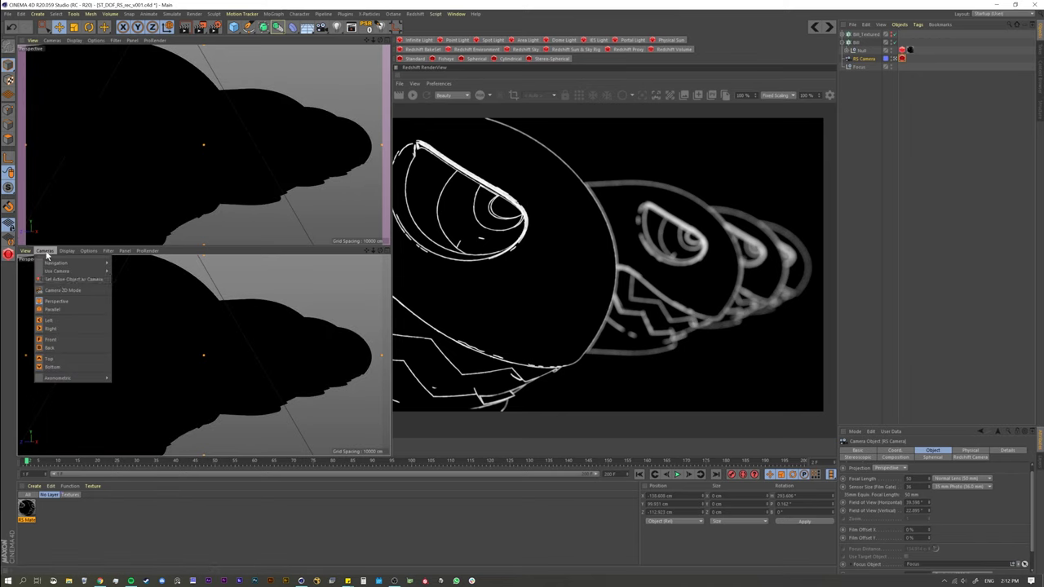
mouse_move(82, 271)
click(127, 278)
scroll(244, 342, down, 5)
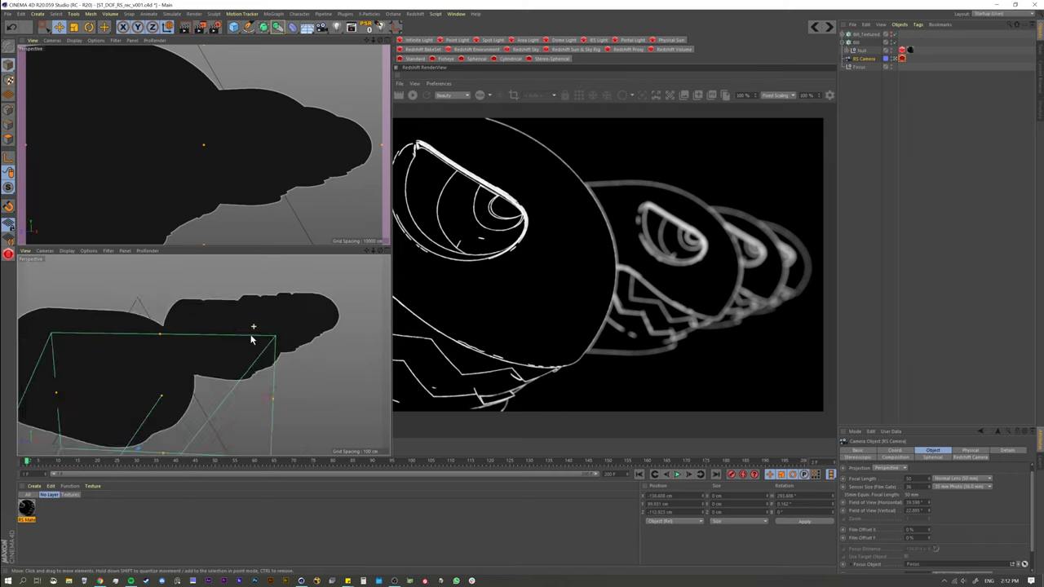
alt+drag(238, 354, 175, 353)
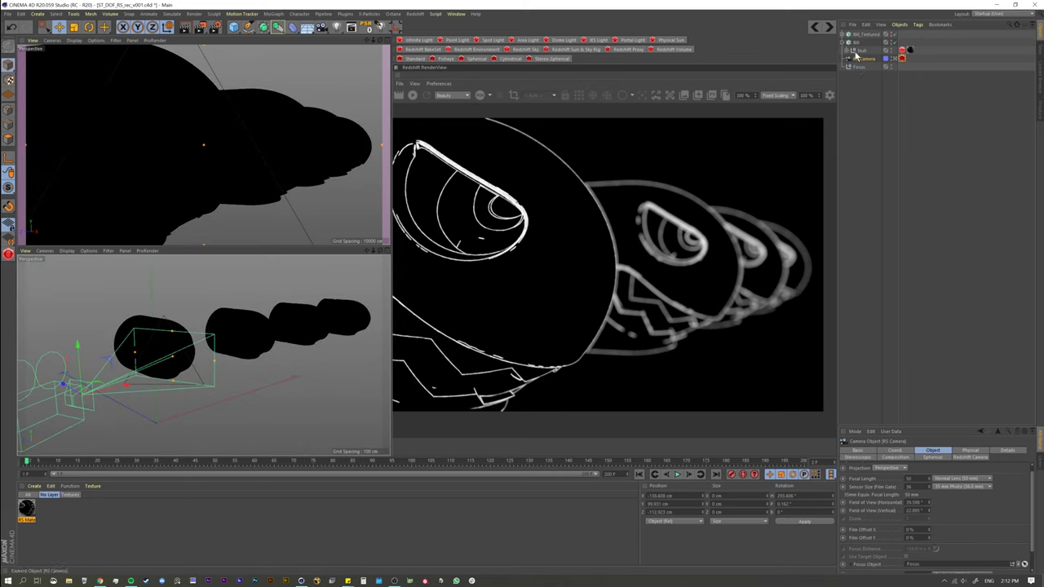
- Move the Focus null to the second model, restart the live render, and move the null on to the last model, X about 440 cm
click(859, 67)
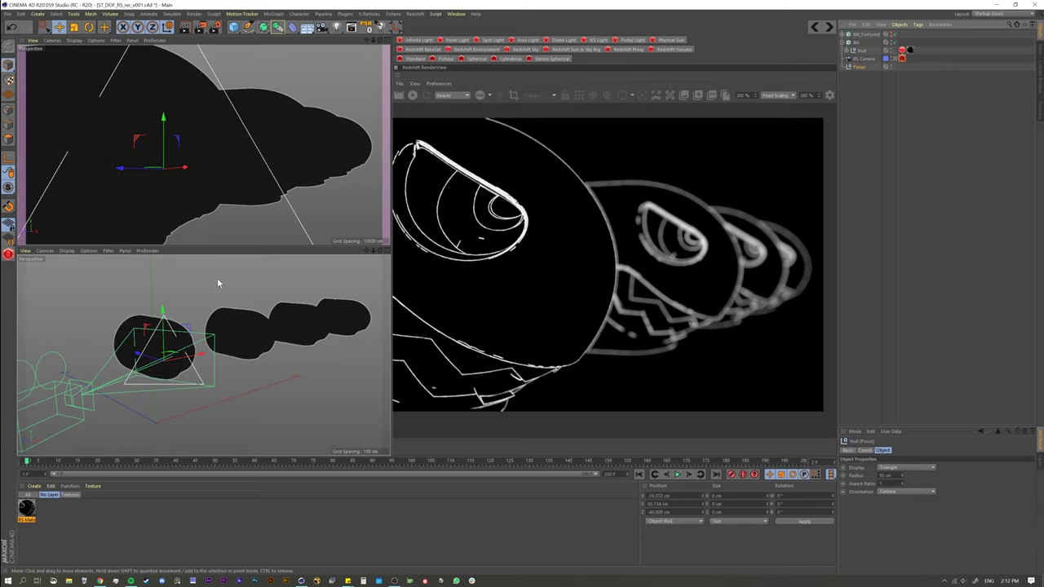
drag(200, 356, 291, 341)
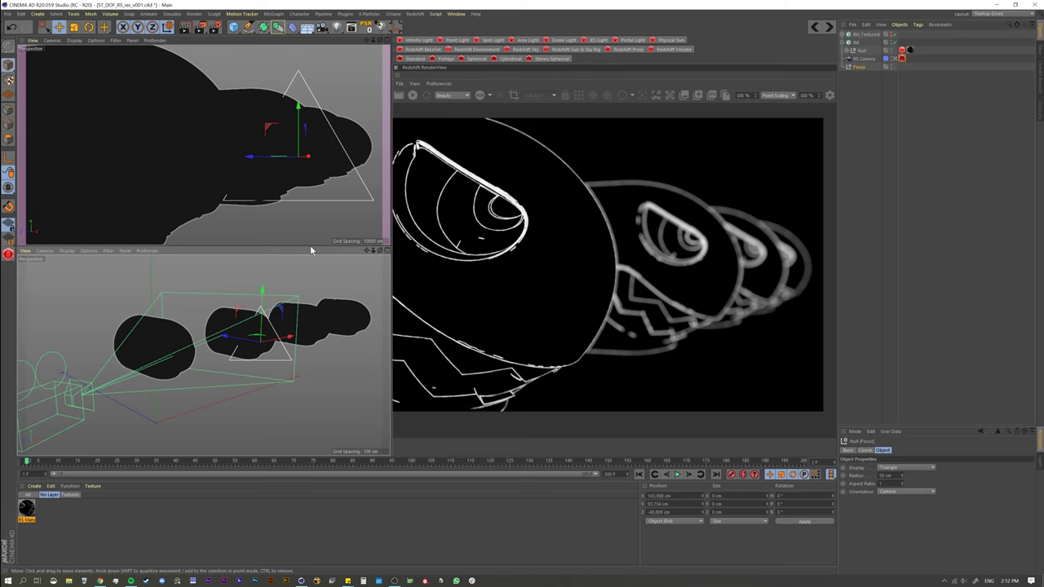
click(413, 96)
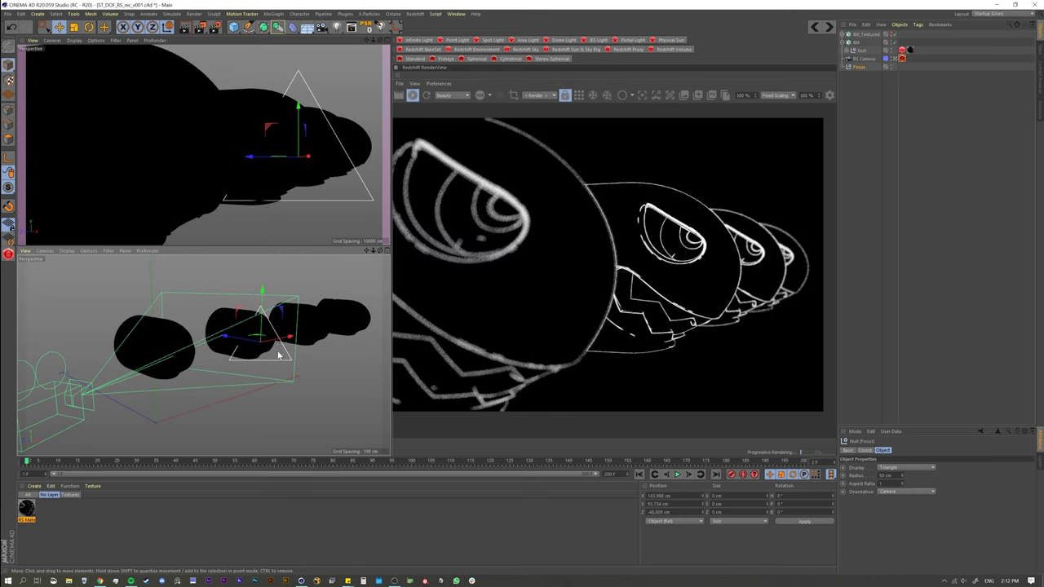
drag(287, 338, 388, 311)
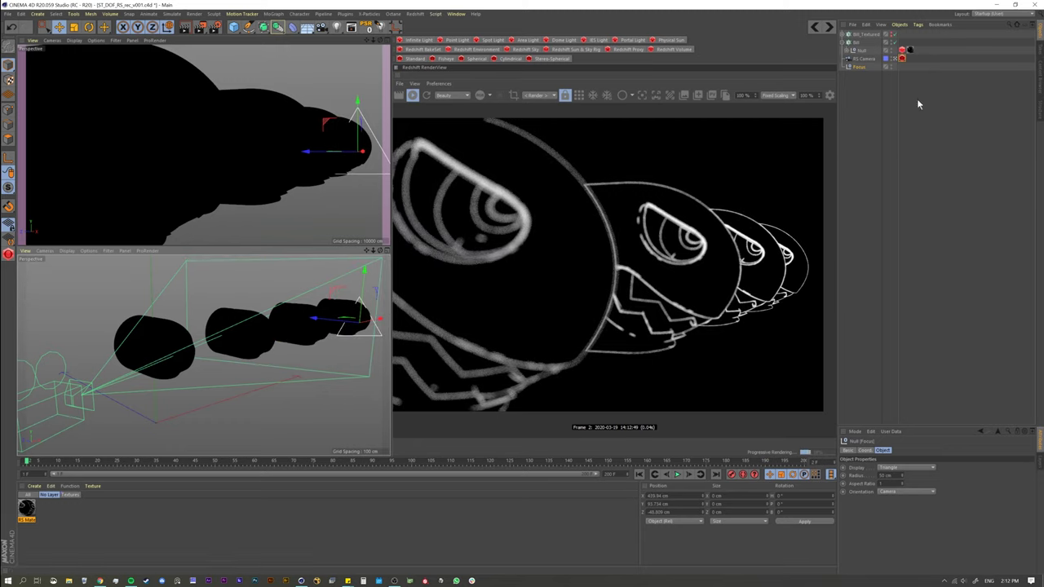
- Set the Bokeh CoC Radius on the RS Camera's Redshift tag to 5
click(901, 60)
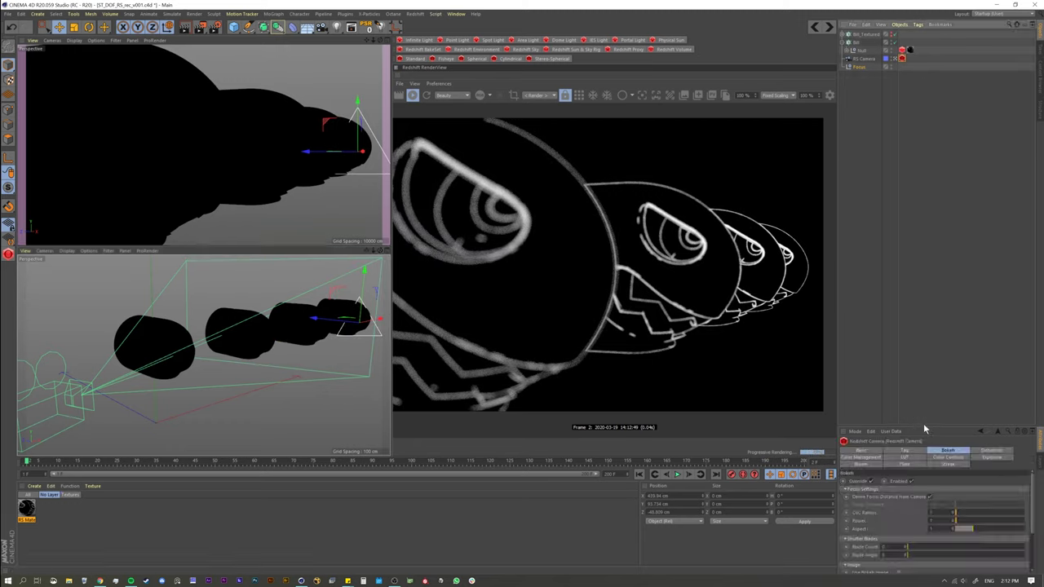
drag(923, 425, 921, 327)
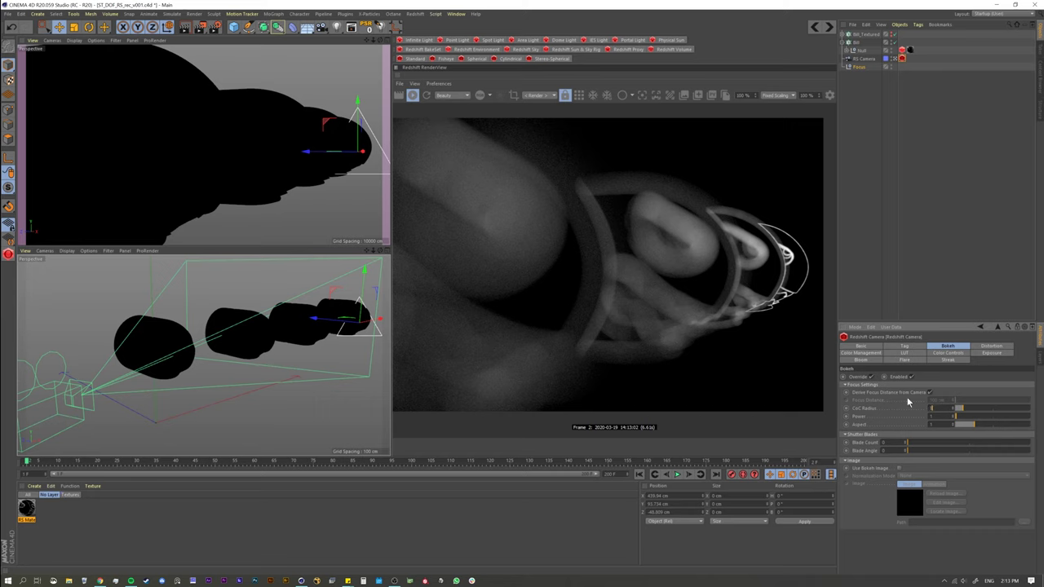
key(Return)
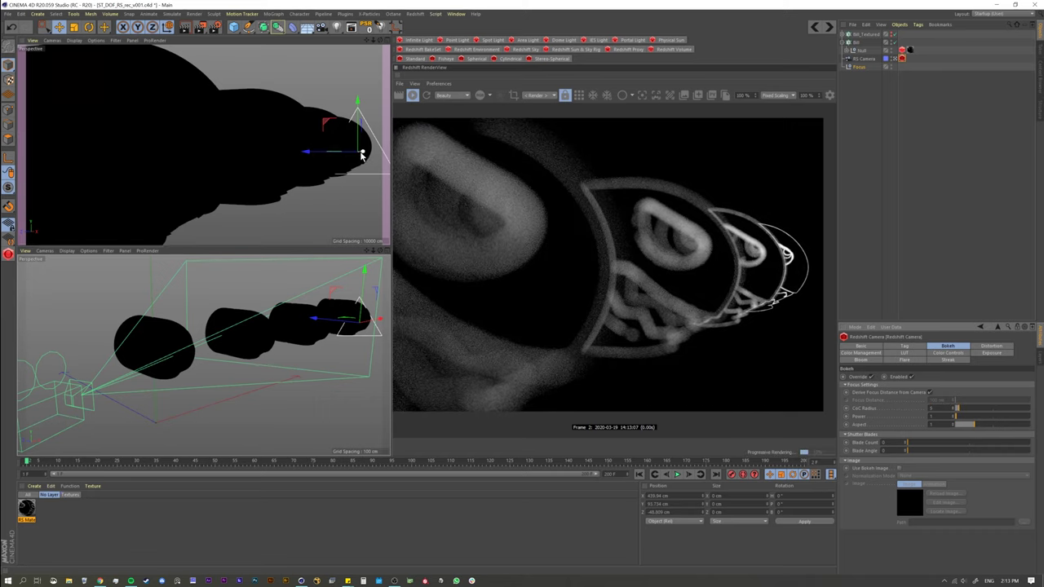
- Shift the Focus null between the front and rear models to compare the blur, leaving it on the front model at X about -23 cm
drag(362, 155, 211, 175)
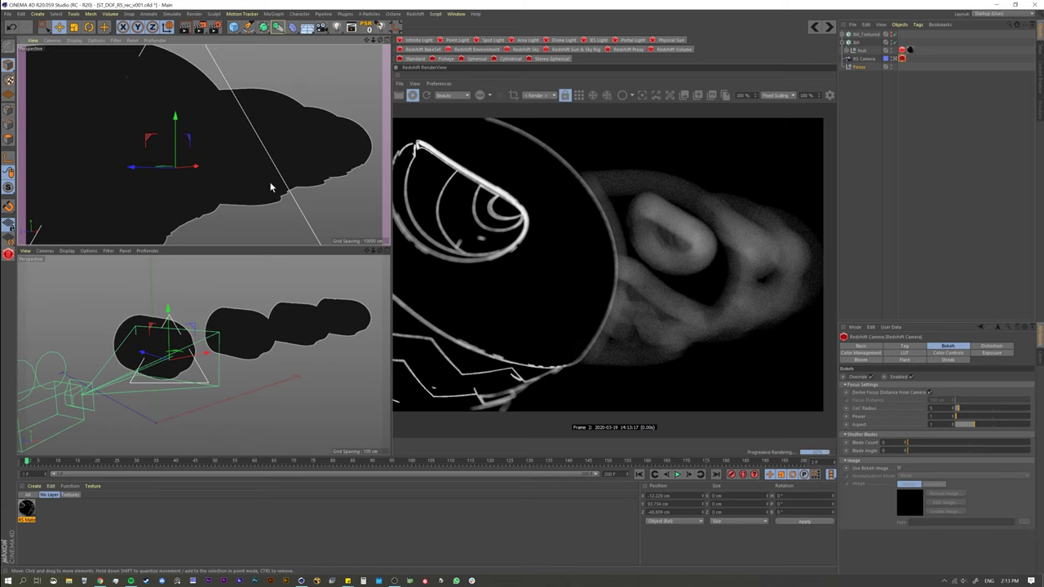
mouse_move(257, 179)
alt+mouse_down()
mouse_move(279, 176)
mouse_move(254, 178)
alt+mouse_up()
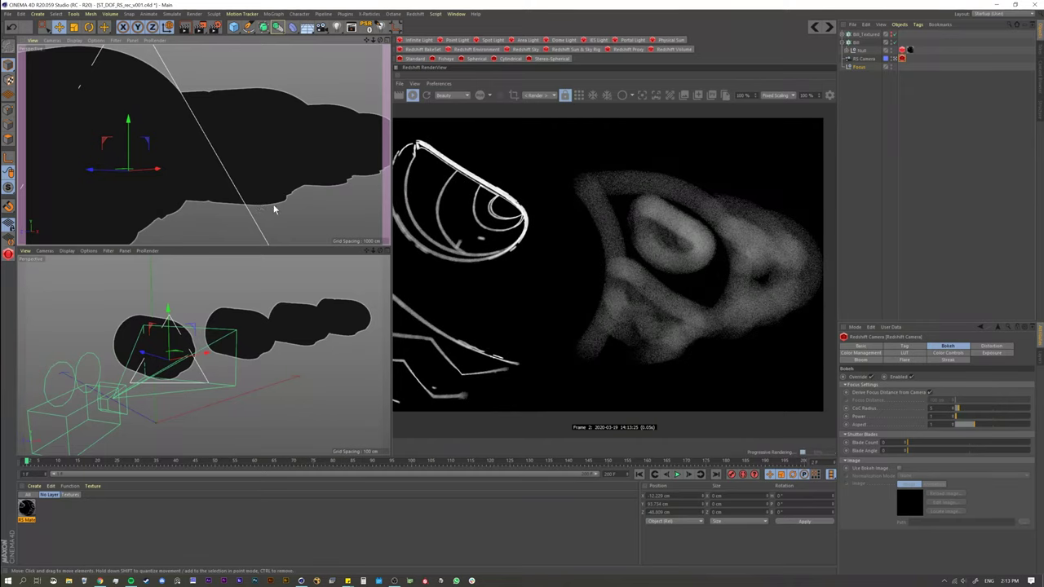
key(ctrl+shift+z)
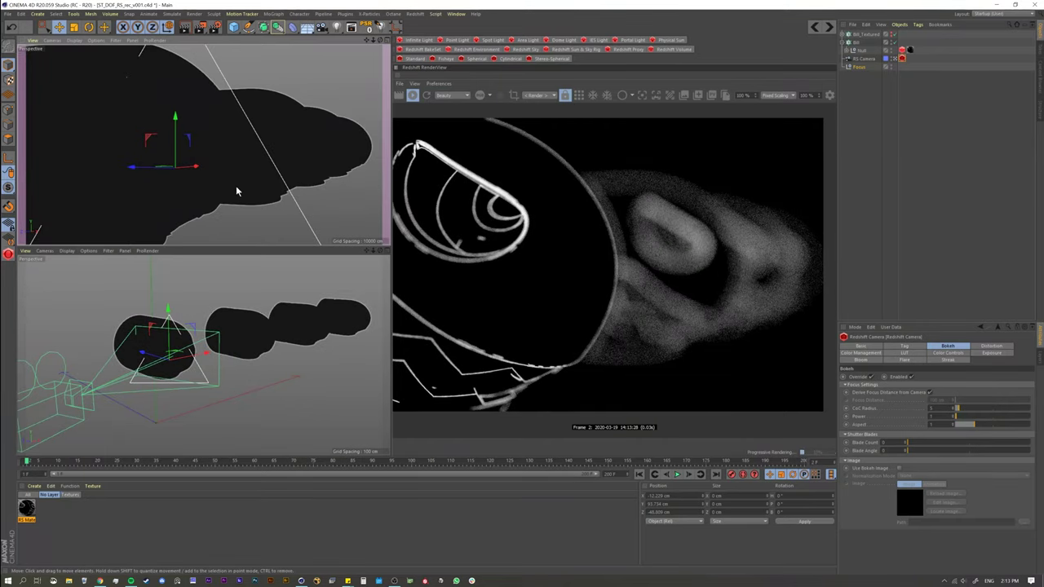
drag(195, 171, 344, 161)
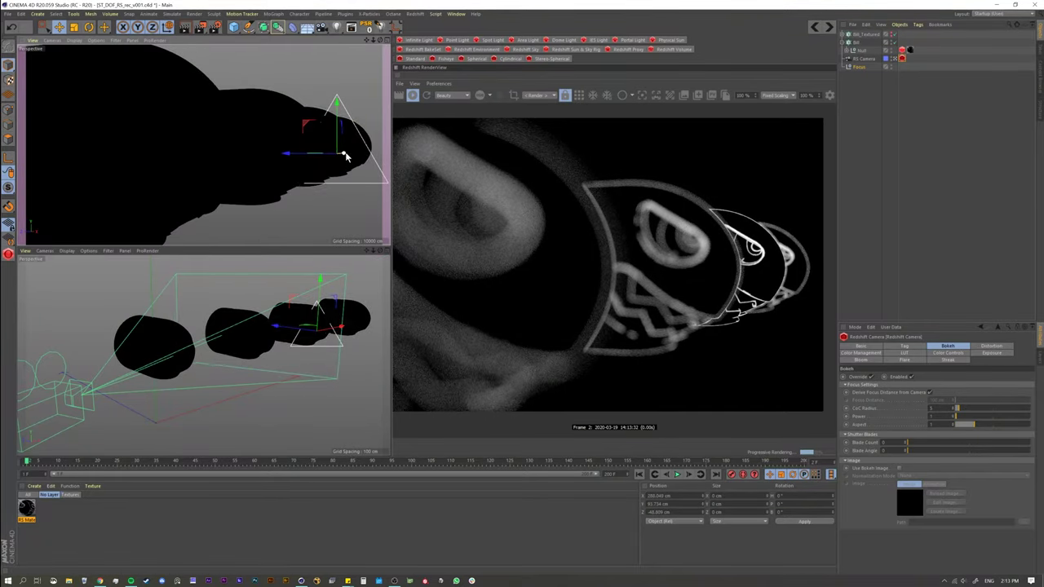
drag(345, 154, 190, 188)
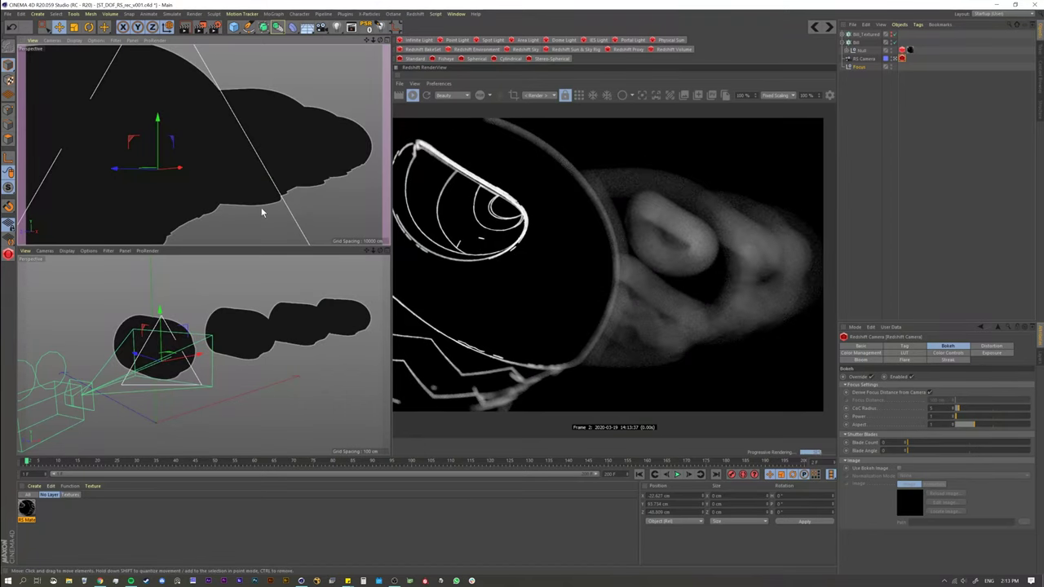
- Open the RS Material's shader graph and move the RS Camera Map node away from the RS Material node
click(864, 59)
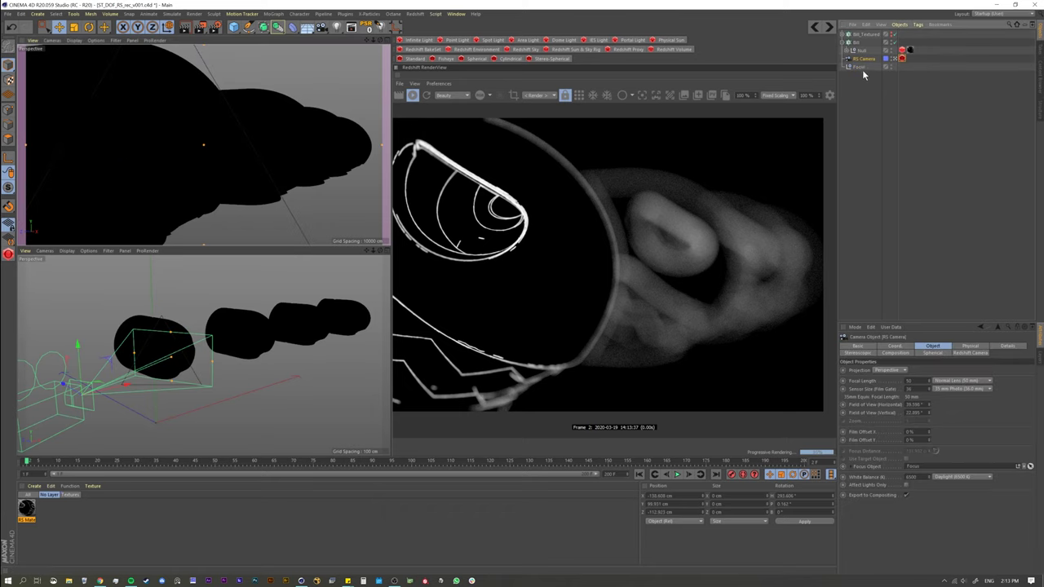
click(28, 510)
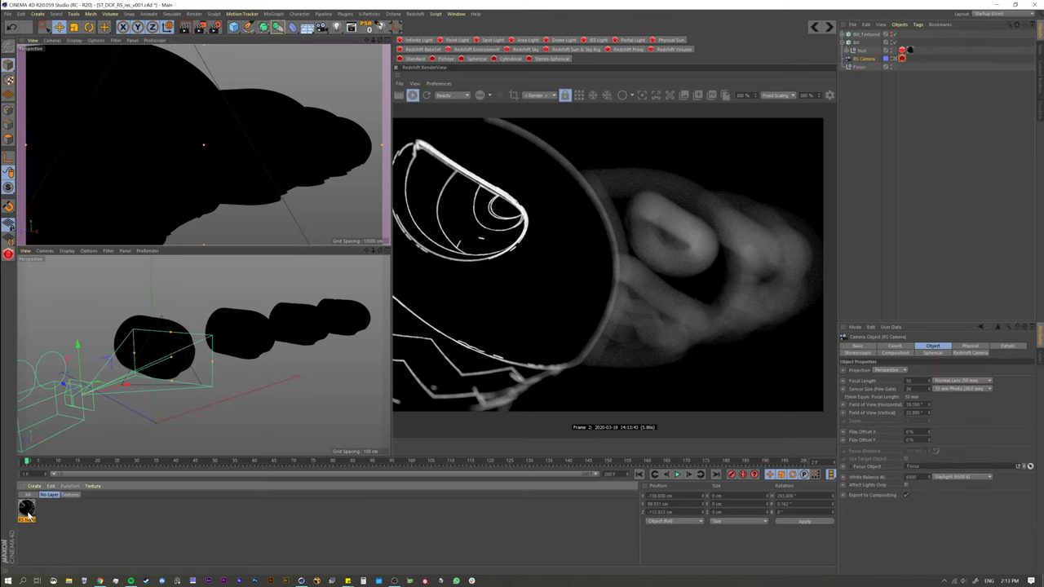
double_click(27, 510)
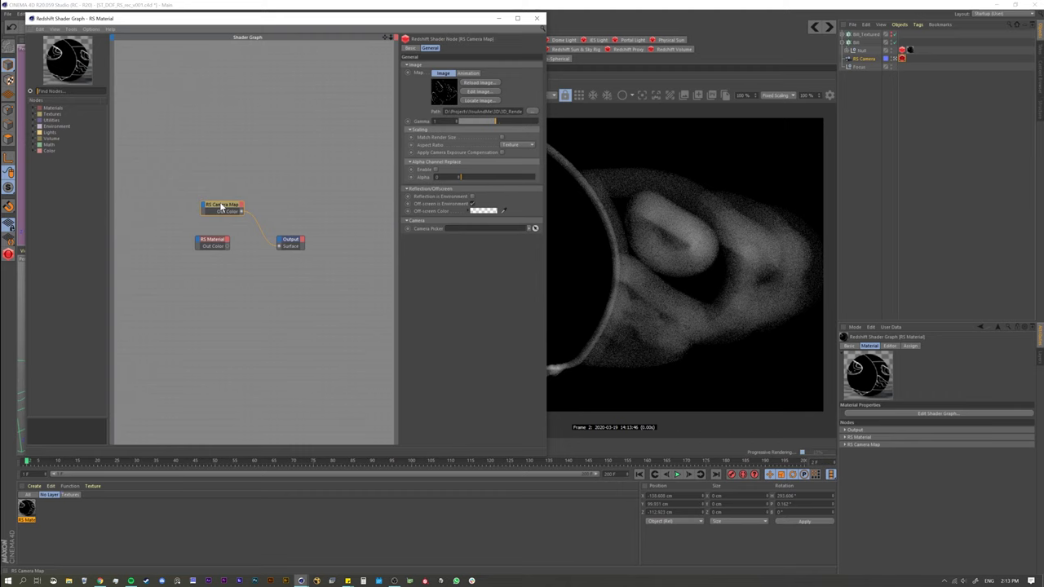
drag(221, 207, 191, 199)
- Rename the RS Camera as Projection_Cam and assign it as the RS Camera Map node's projection camera
click(866, 59)
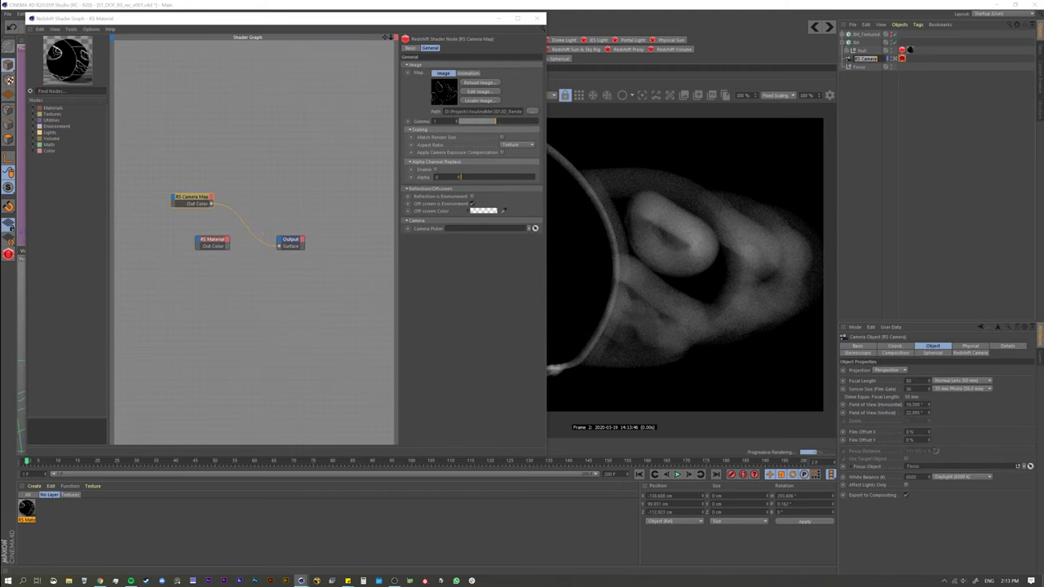
text(R)
text(rjection)
key(BackSpace)
key(BackSpace)
key(BackSpace)
text(m)
key(Return)
drag(866, 60, 493, 232)
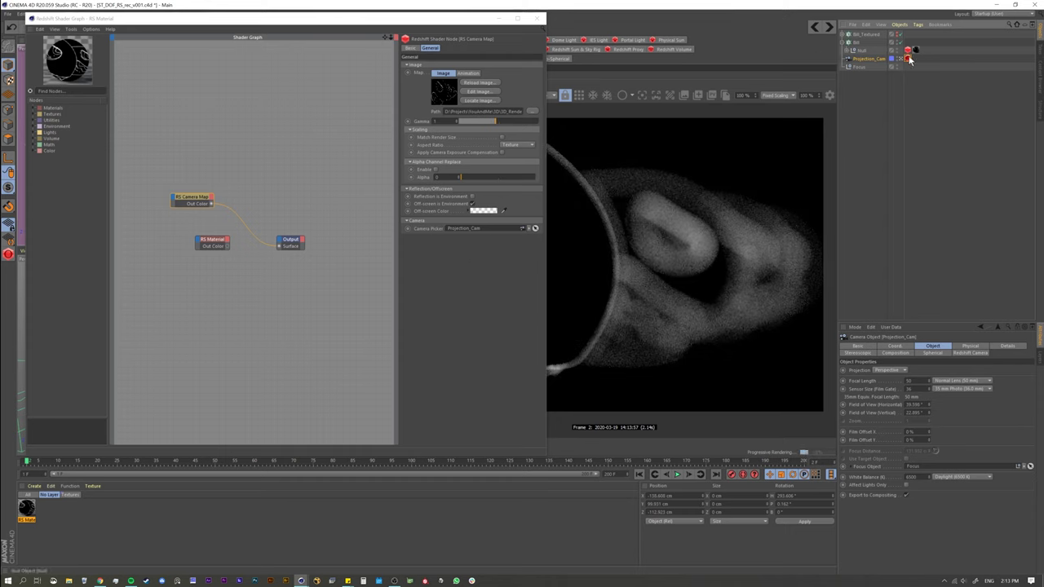
- Duplicate Projection_Cam and rename the copy as Moving_cam
ctrl+drag(863, 61, 864, 63)
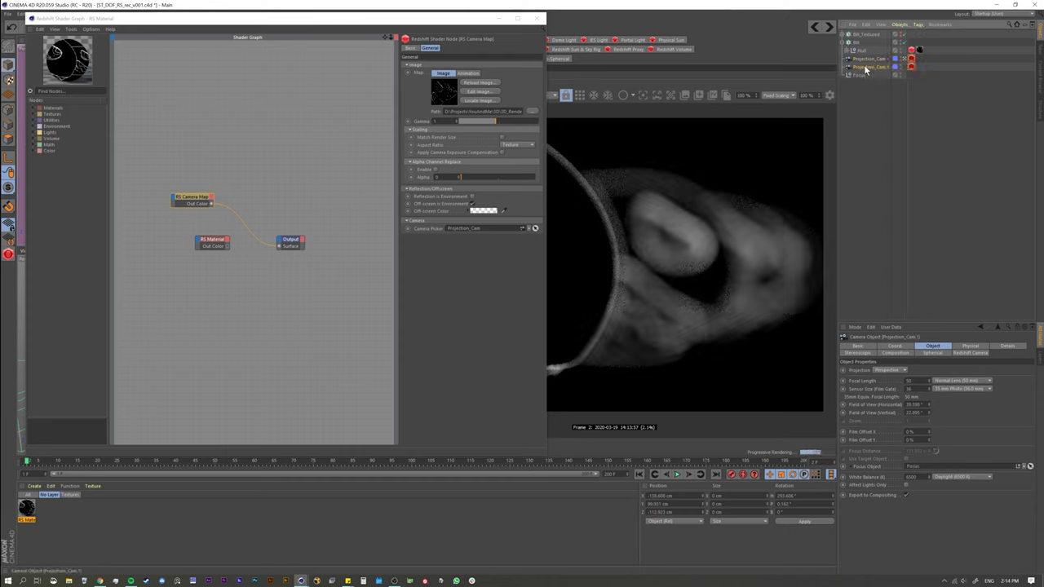
double_click(866, 67)
text(Movin)
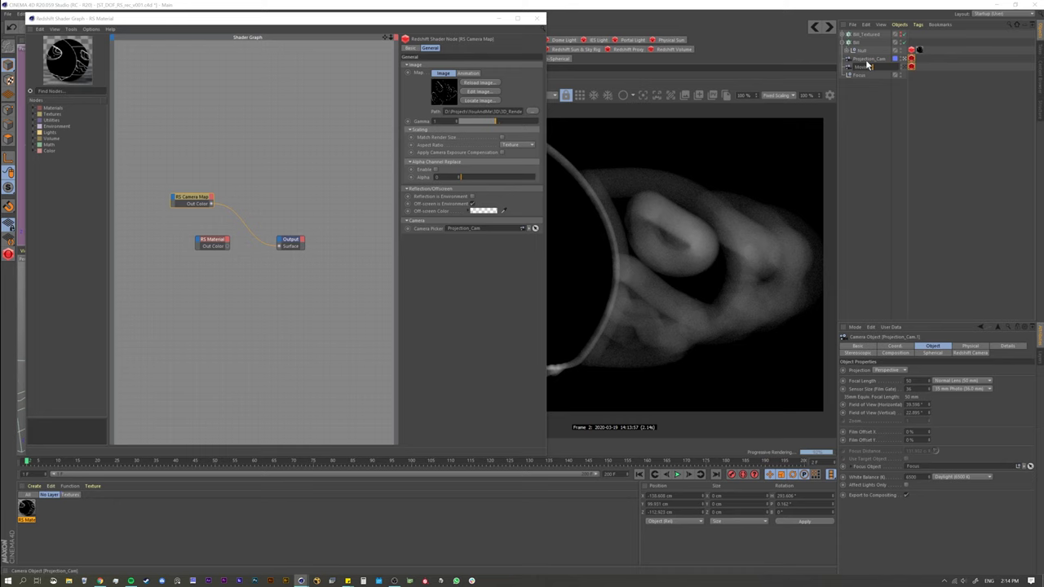
text(g_cam)
key(Return)
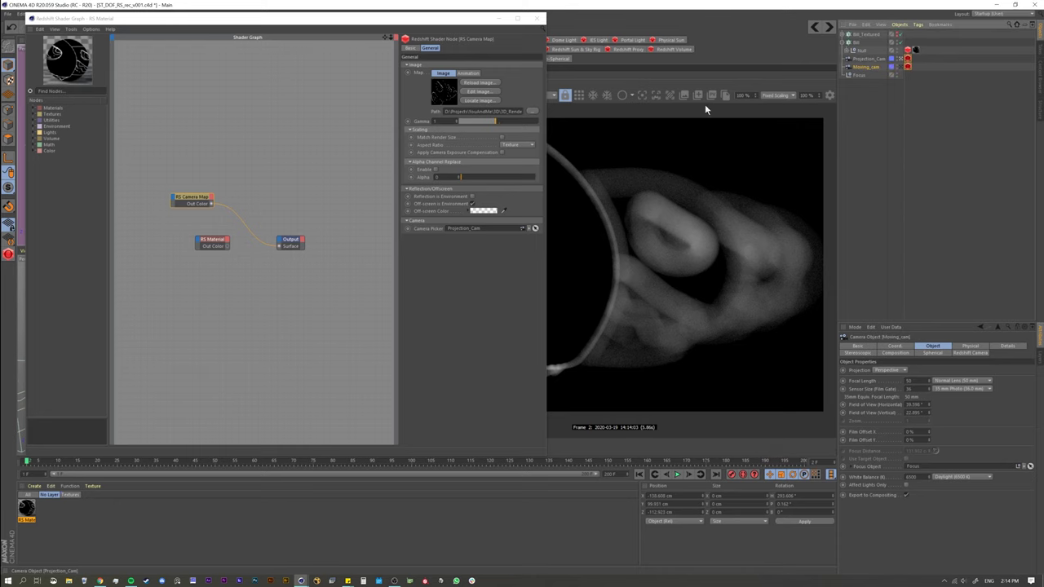
- Close the shader graph, make Moving_cam the active camera, and shift it sideways along its red axis away from Projection_Cam
click(538, 18)
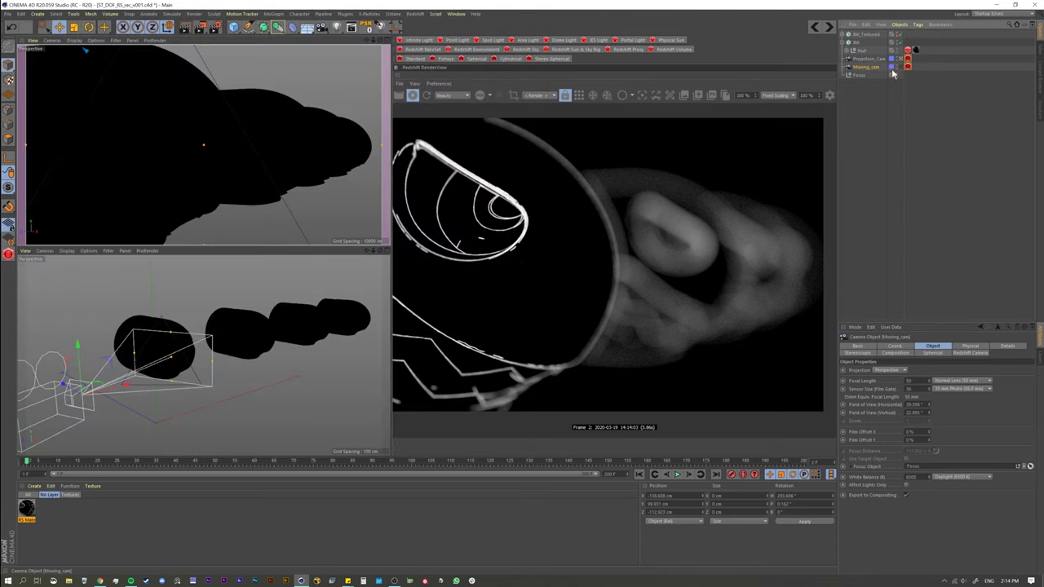
click(900, 67)
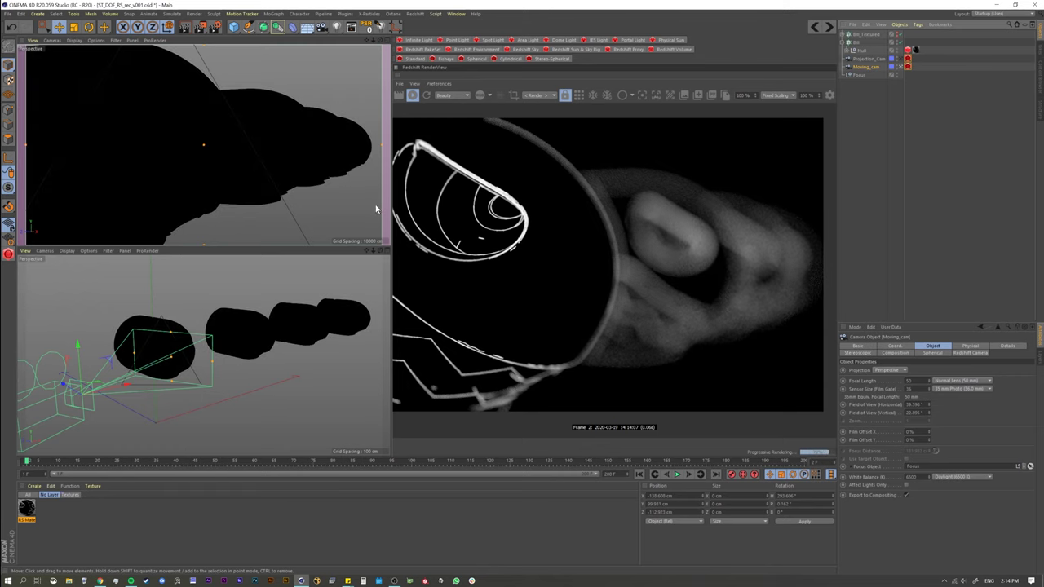
drag(128, 384, 102, 400)
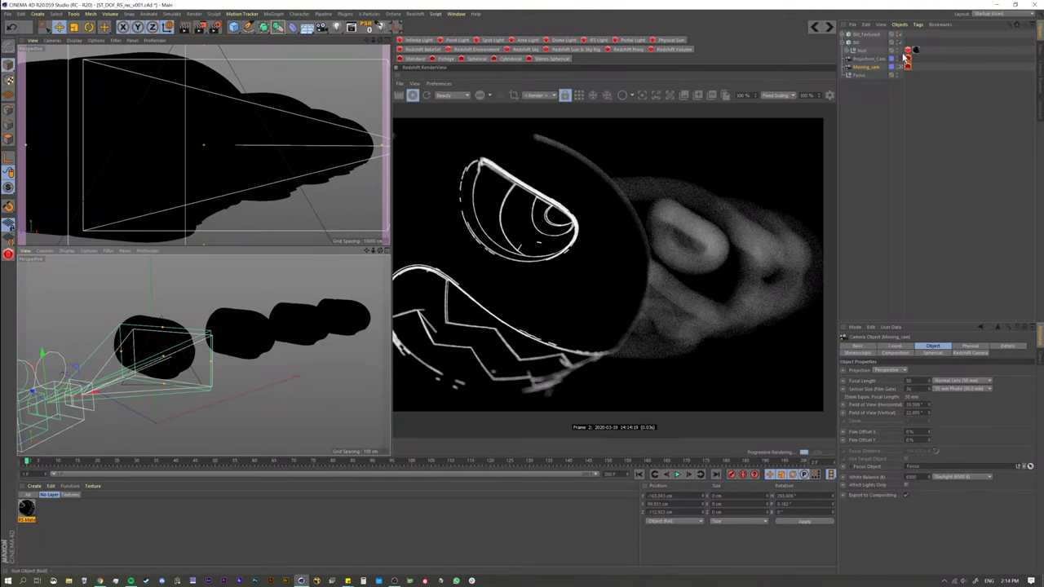
- Set the Bokeh CoC Radius on Moving_cam's Redshift tag to 1
click(907, 58)
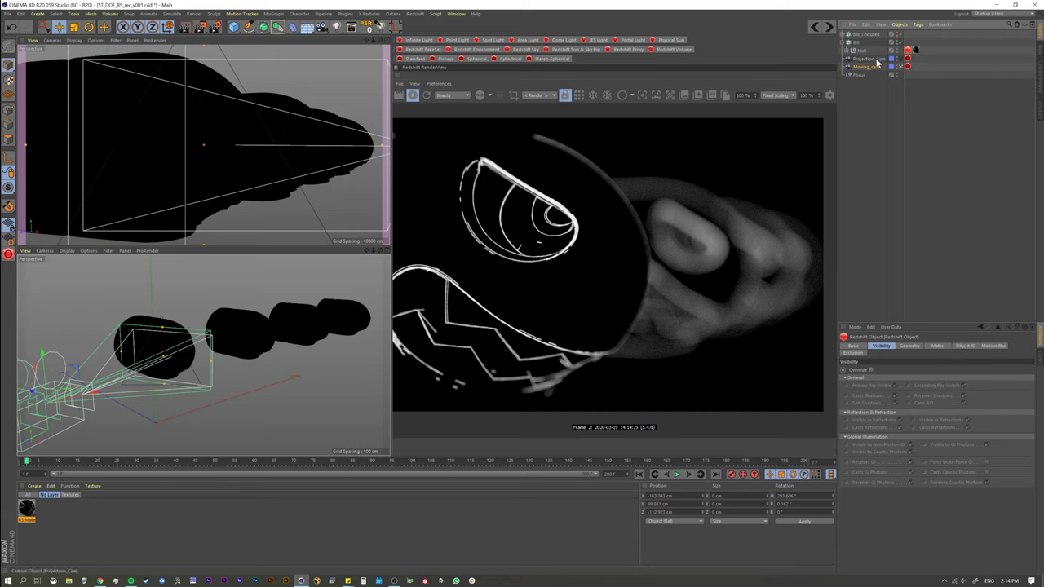
click(909, 67)
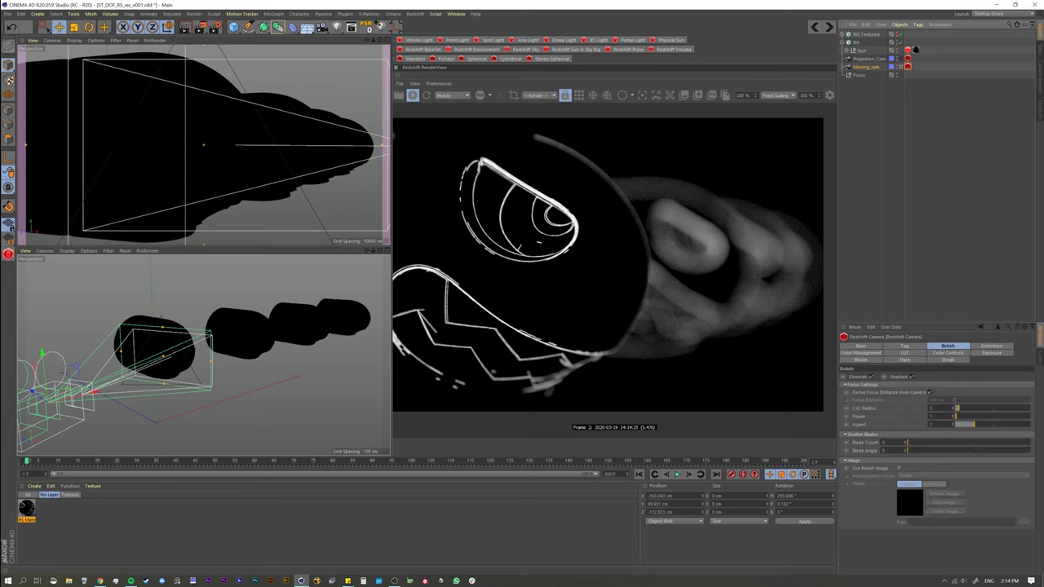
key(ctrl+z)
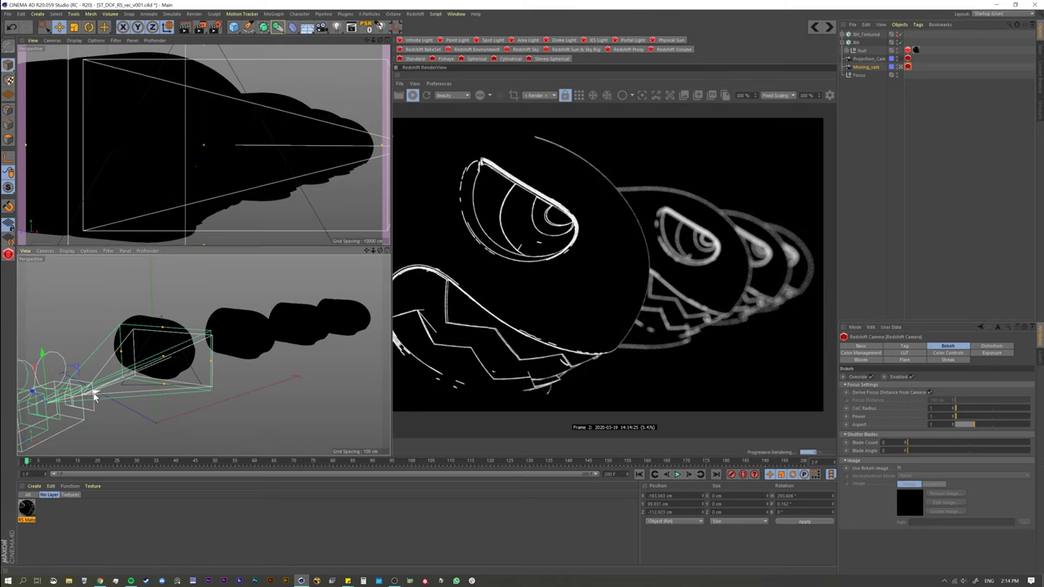
- Slide Moving_cam back and forth along its red axis and orbit it around the models to test the projection
drag(93, 396, 149, 386)
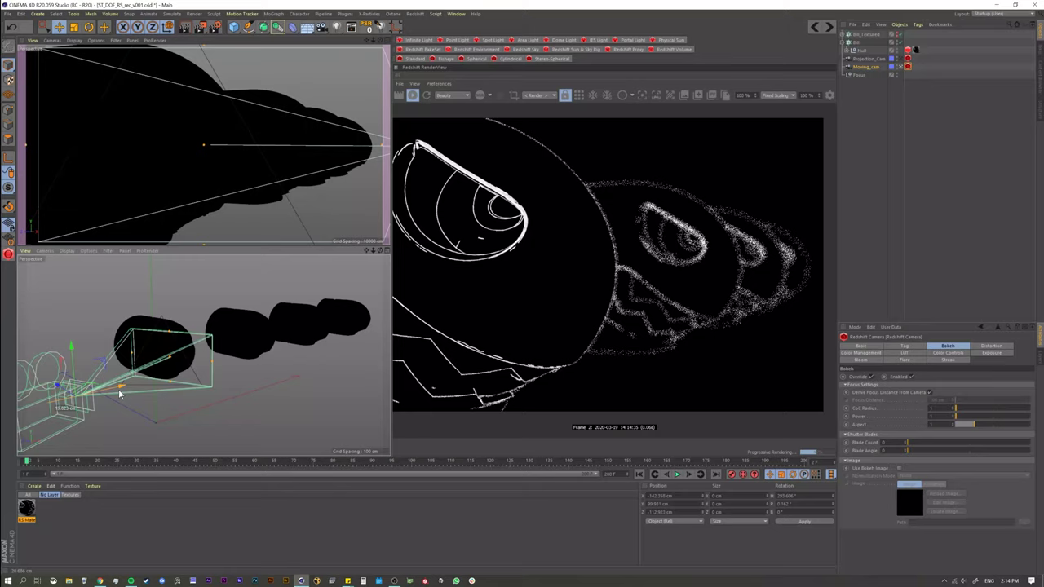
mouse_move(118, 396)
mouse_down()
mouse_move(98, 397)
mouse_move(140, 389)
mouse_move(67, 402)
mouse_move(141, 395)
mouse_move(111, 403)
mouse_up()
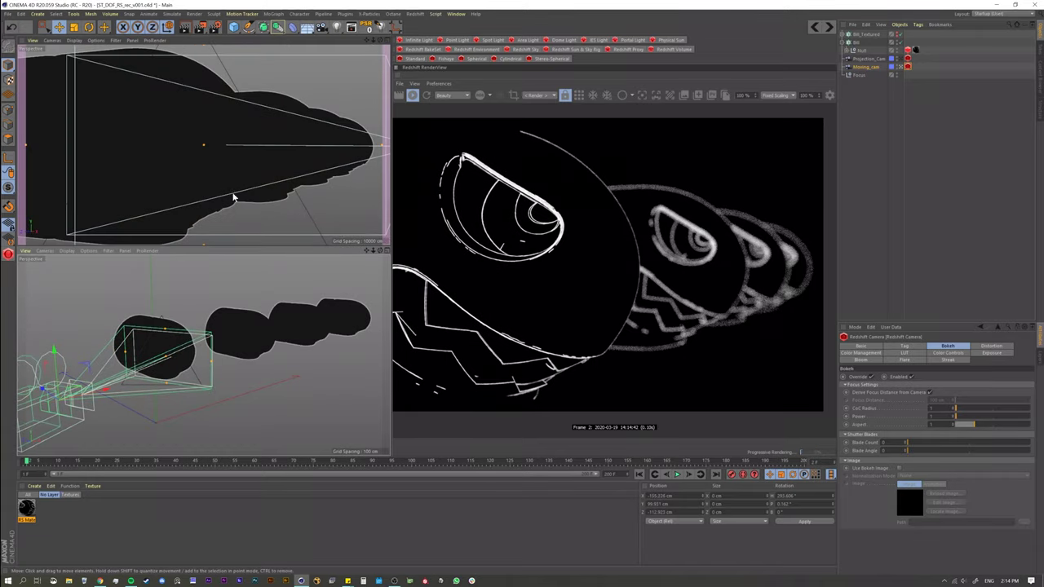
alt+drag(235, 173, 198, 173)
scroll(242, 173, up, 3)
scroll(245, 173, up, 3)
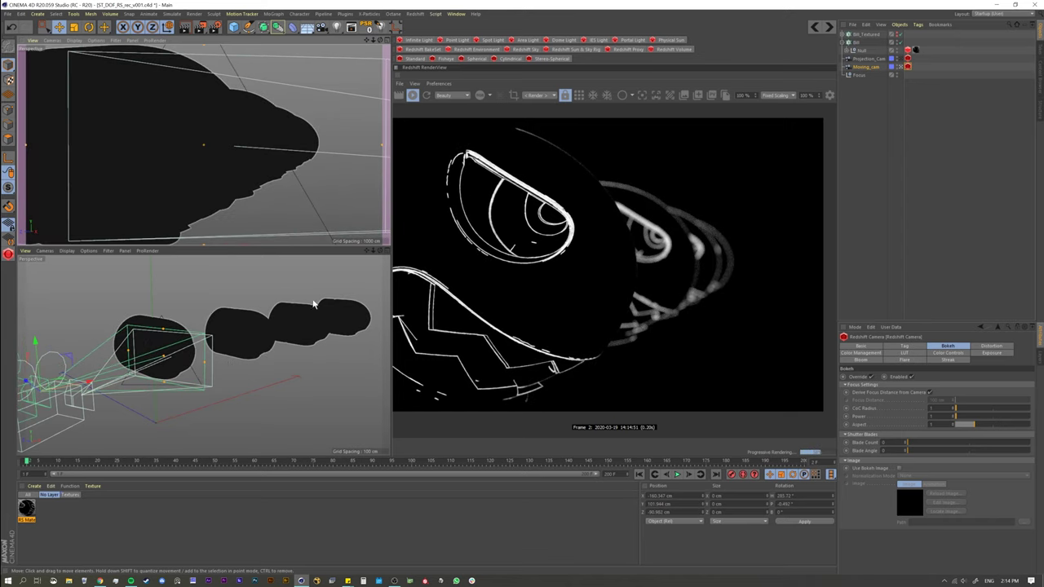
- Move the Focus null to the last model, X about 385 cm, and orbit Moving_cam to reveal the whole row of heads
click(857, 74)
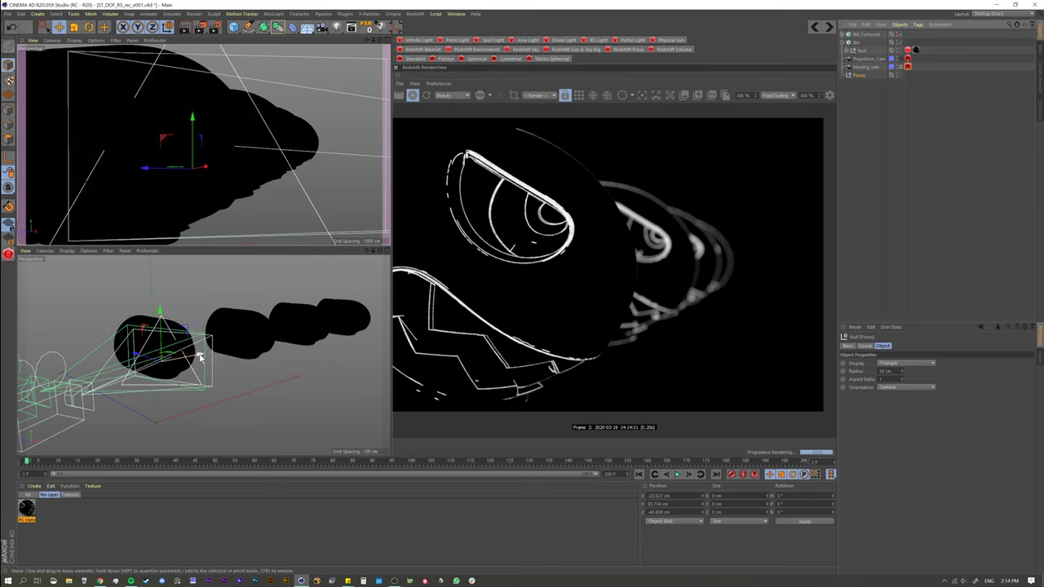
drag(192, 352, 373, 314)
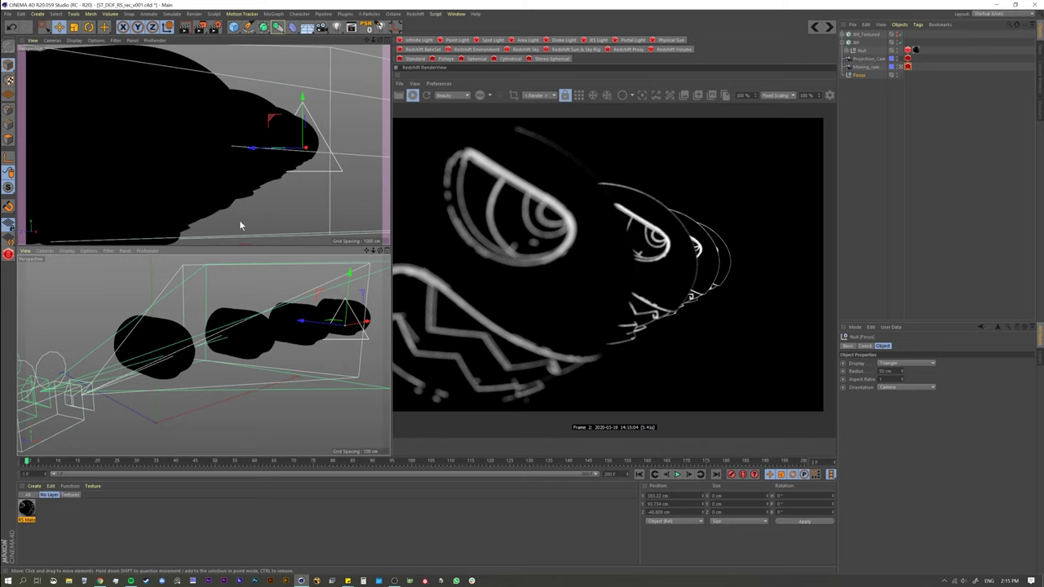
alt+drag(246, 184, 241, 183)
scroll(243, 187, up, 4)
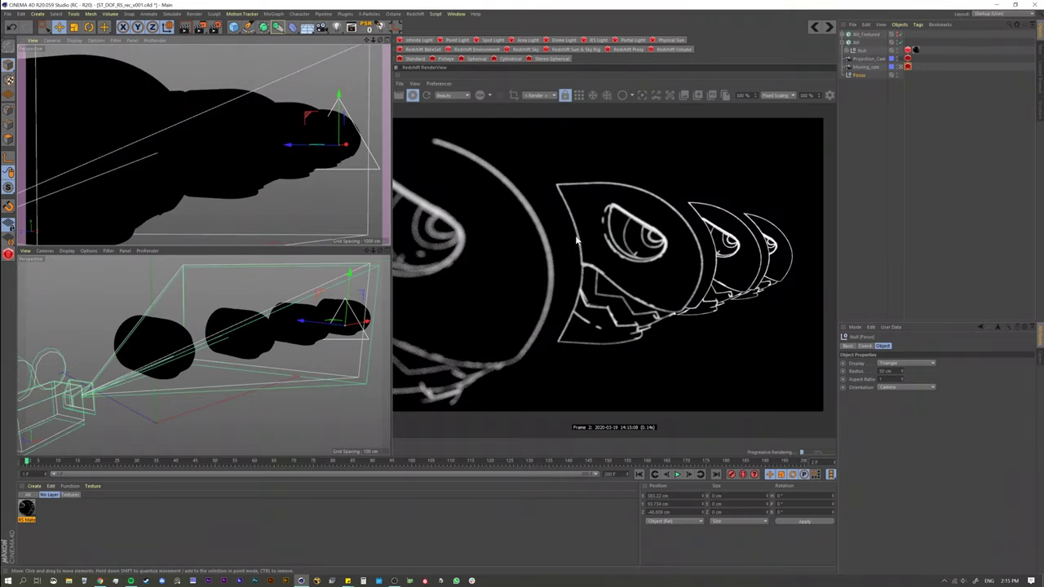
scroll(245, 219, down, 4)
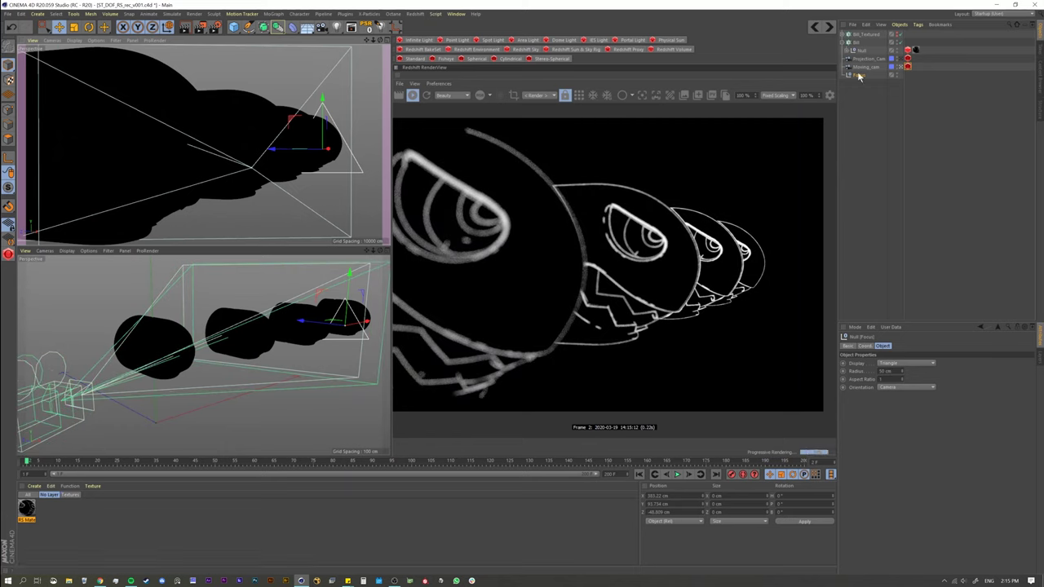
- Save the scene file
click(8, 14)
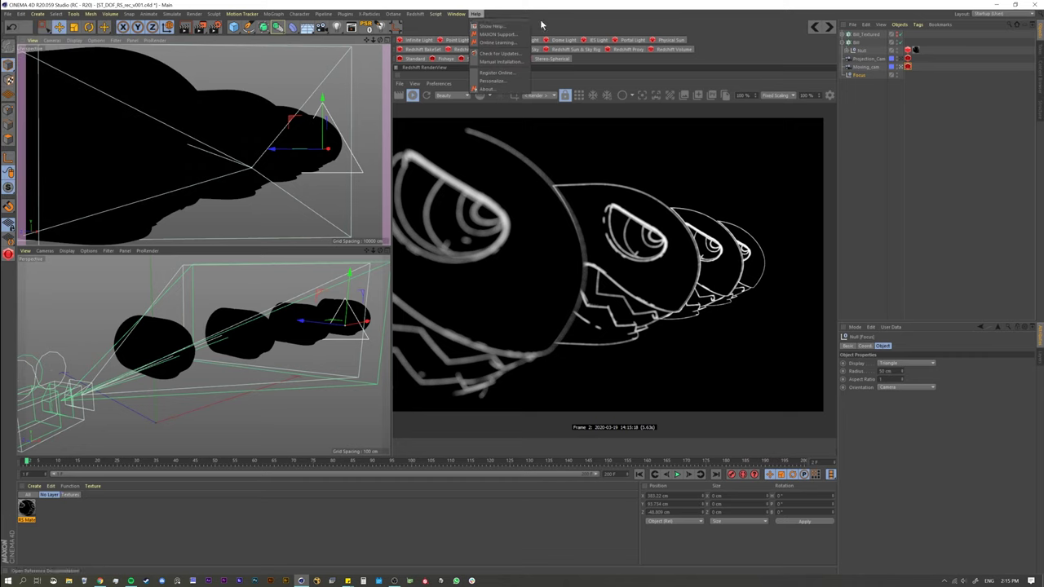
click(586, 12)
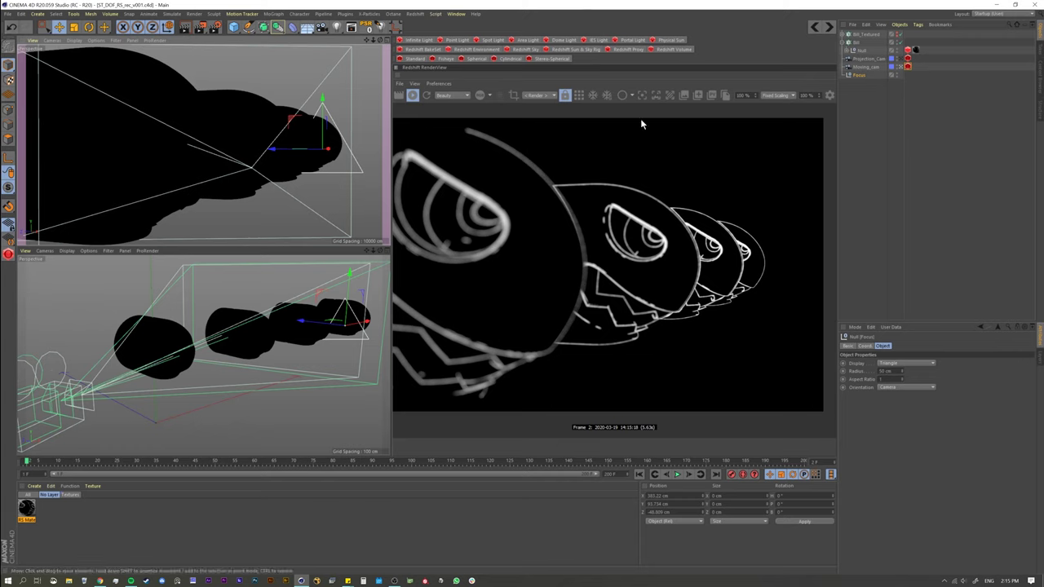
- Collapse the Bill cloner and open the scene ST_DOF_c4d_move_rec_v001 from the rec_setup folder
click(857, 45)
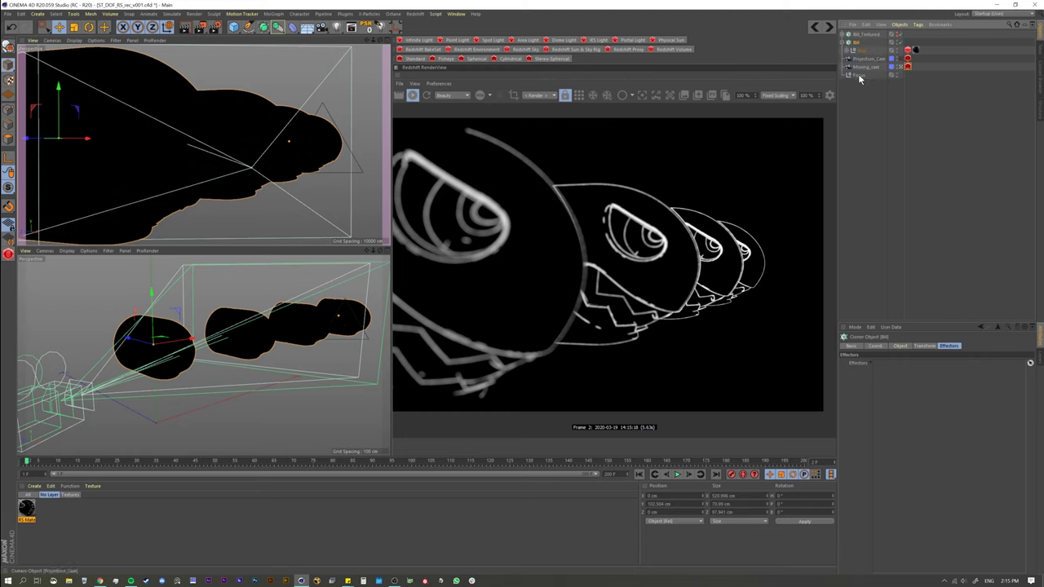
click(845, 47)
click(7, 14)
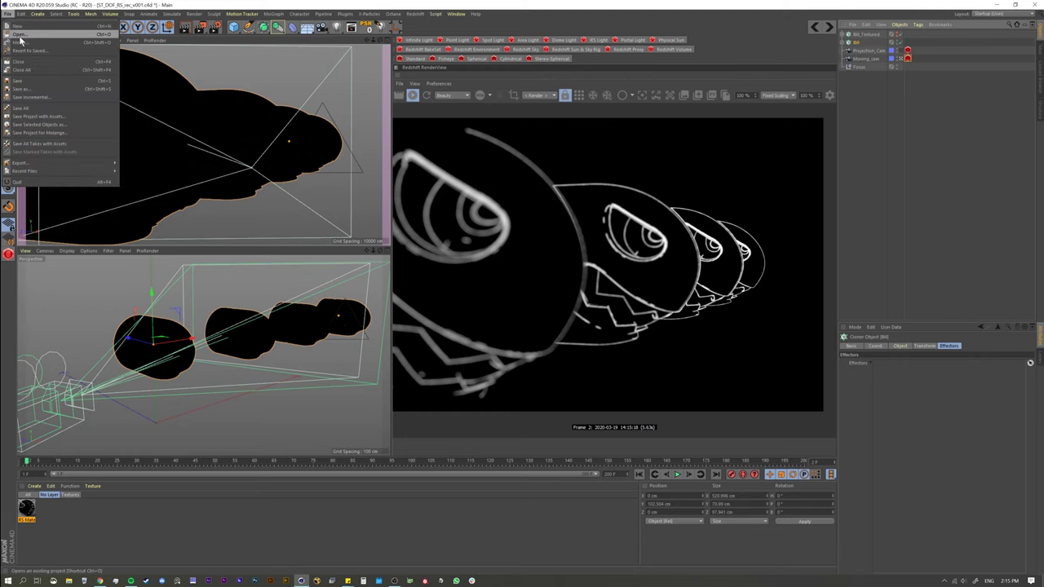
click(22, 35)
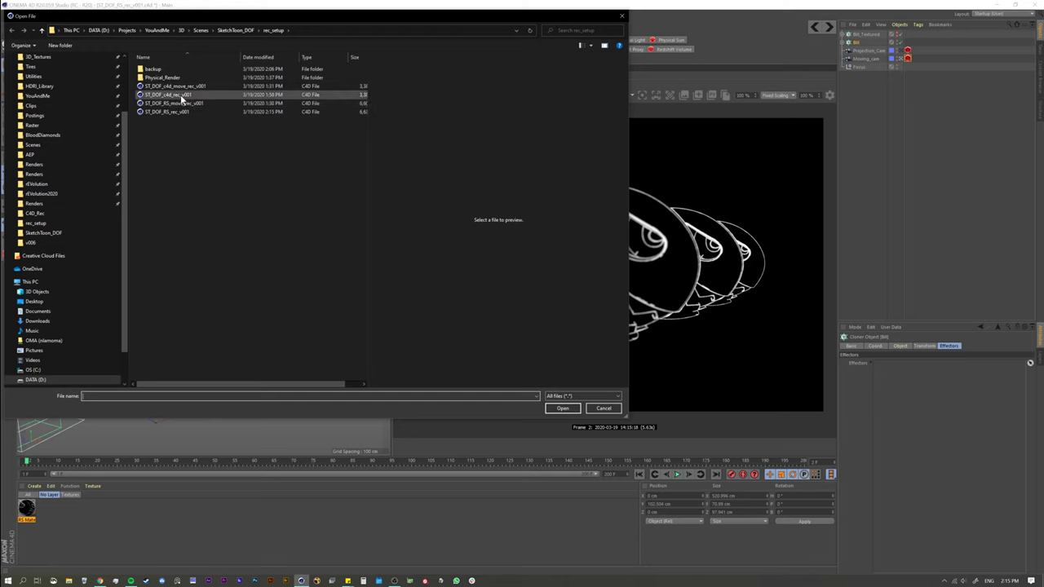
click(177, 86)
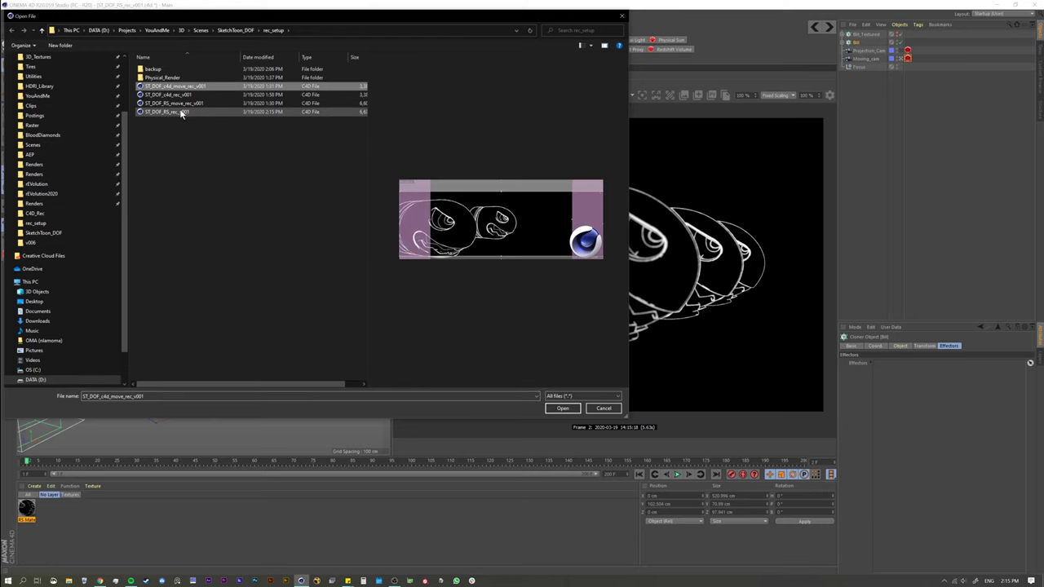
click(182, 104)
click(198, 85)
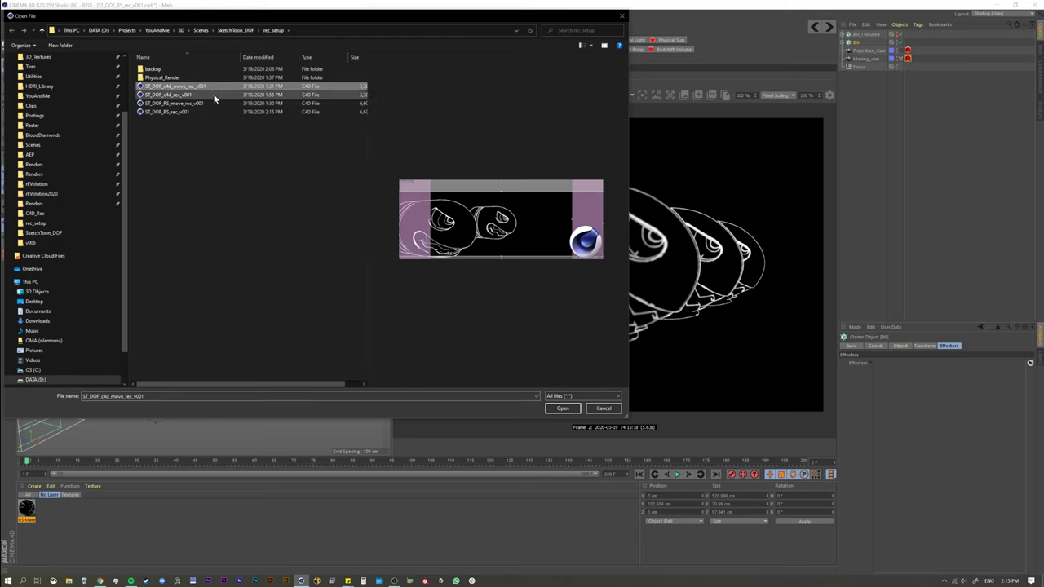
click(563, 410)
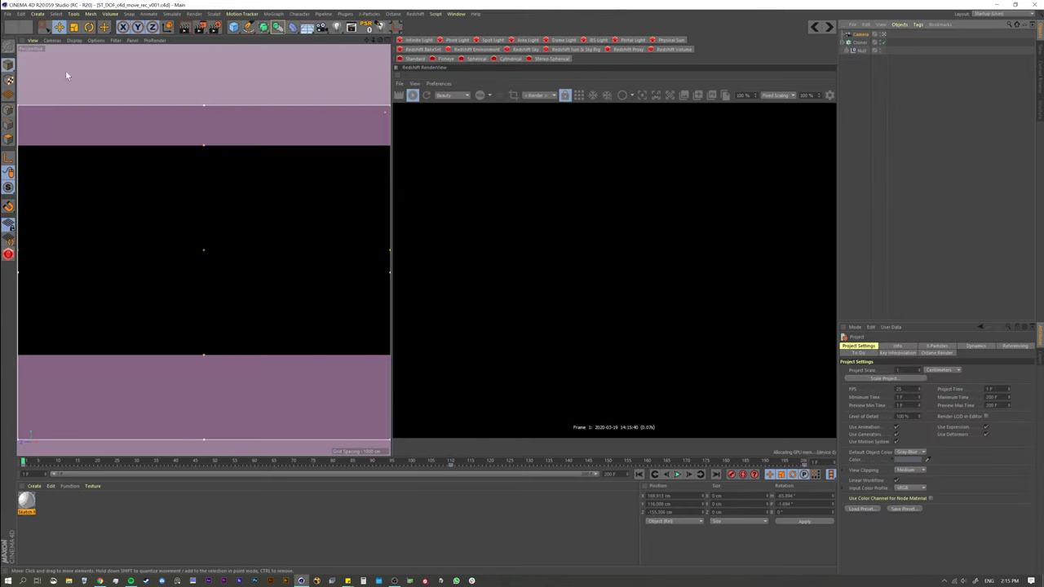
- Switch to the Startup layout and scrub the timeline to frame 86 to review the camera move
click(988, 14)
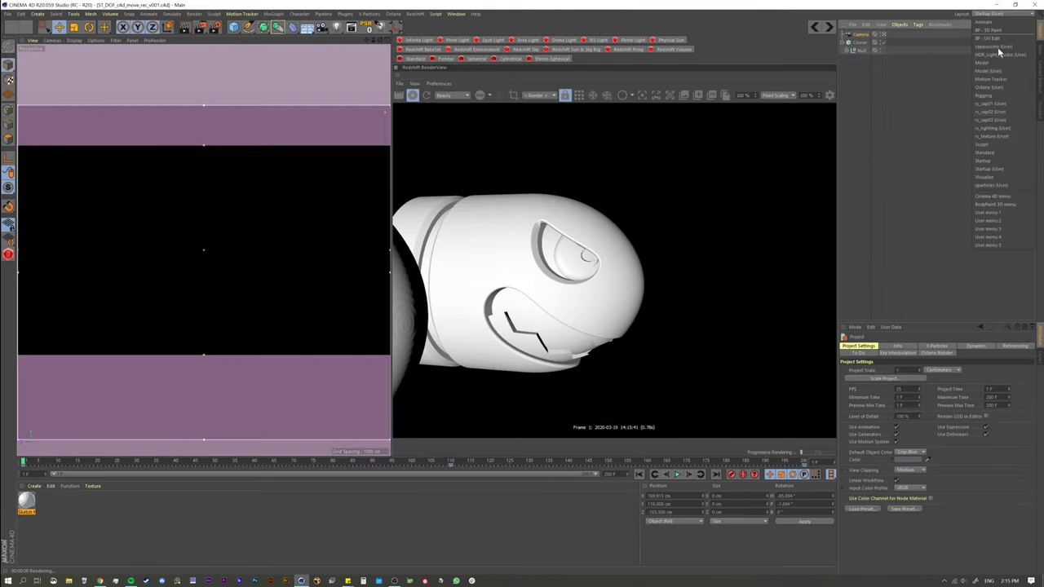
click(1002, 161)
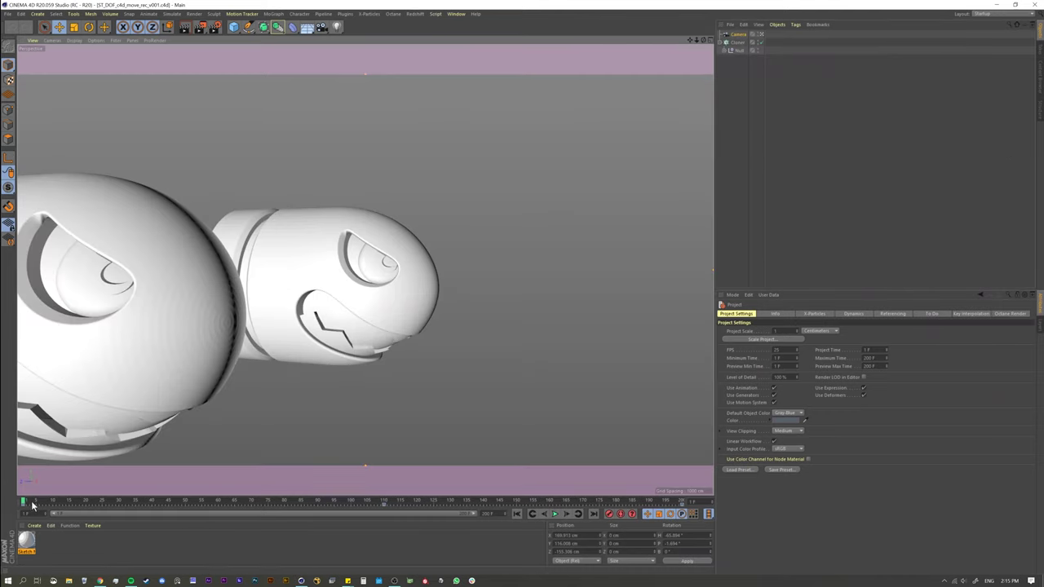
drag(32, 504, 303, 500)
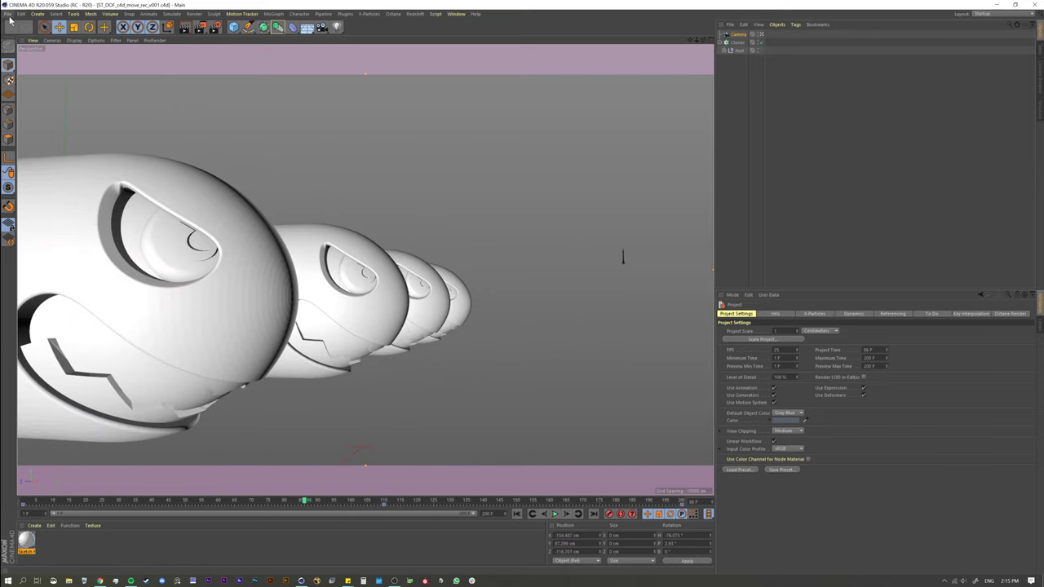
- Open the scene ST_DOF_RS_move_rec_v001 from the rec_setup folder
click(9, 15)
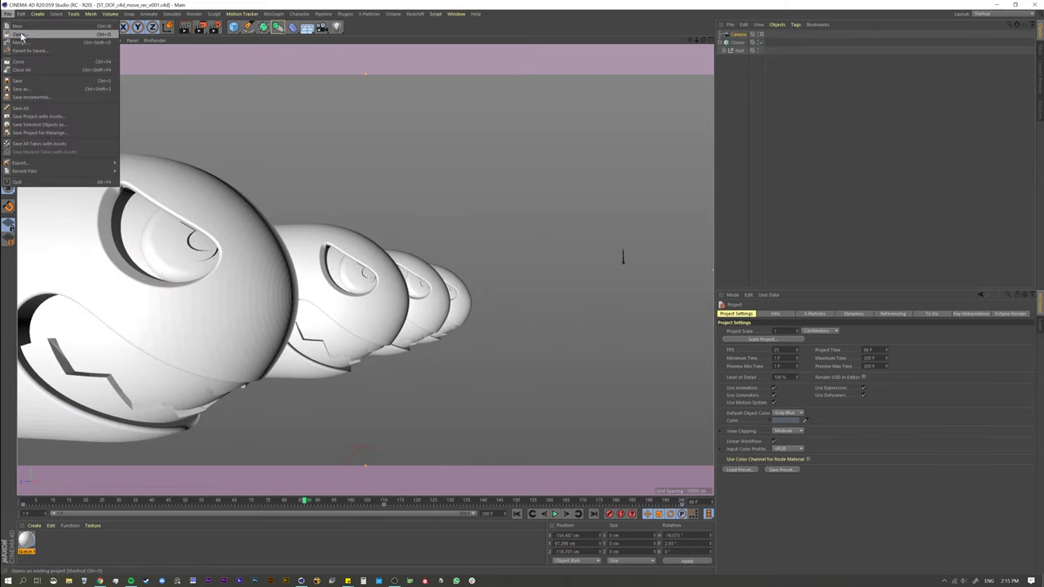
click(29, 35)
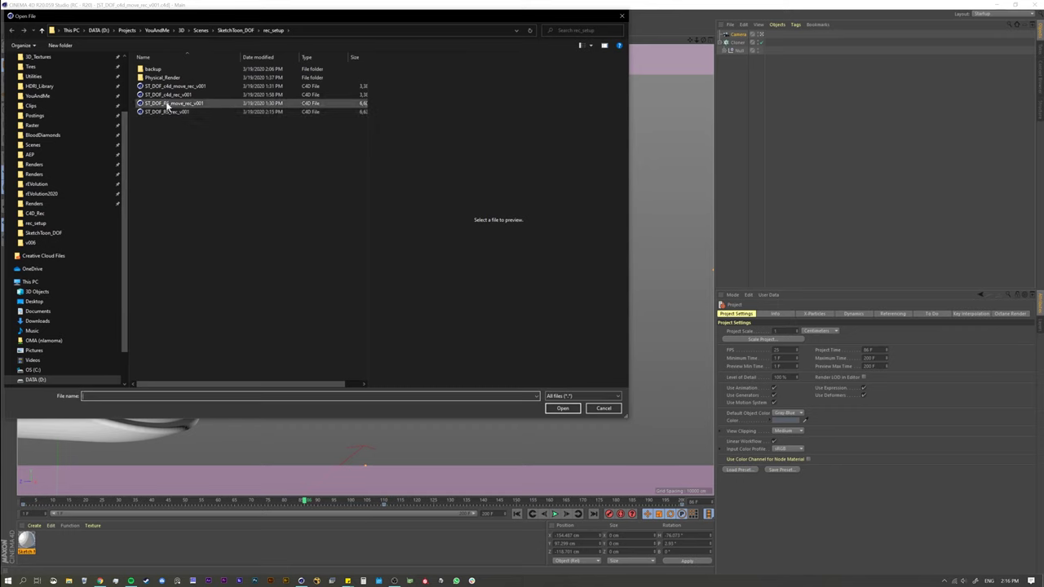
click(168, 103)
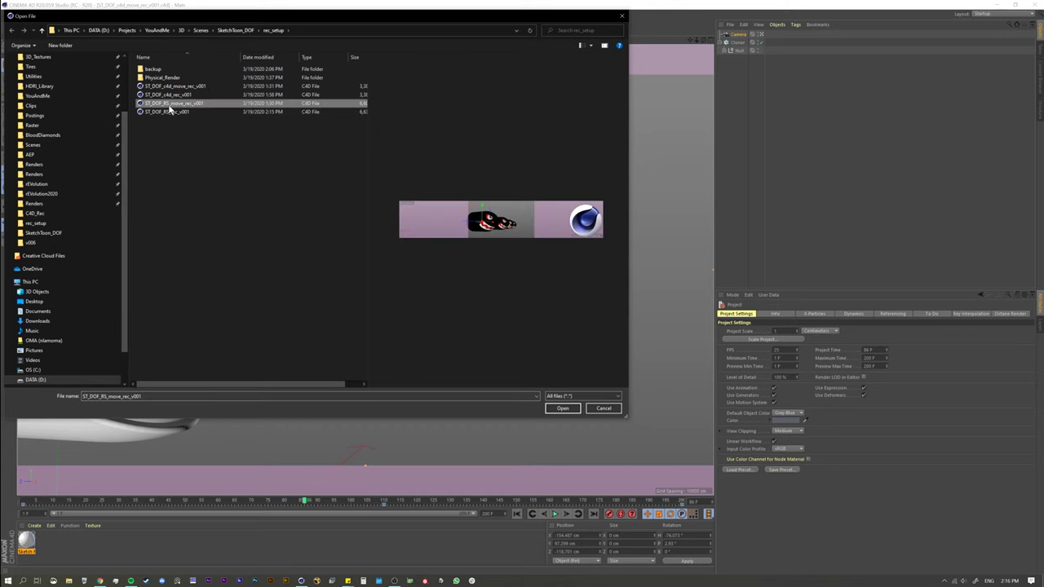
click(561, 409)
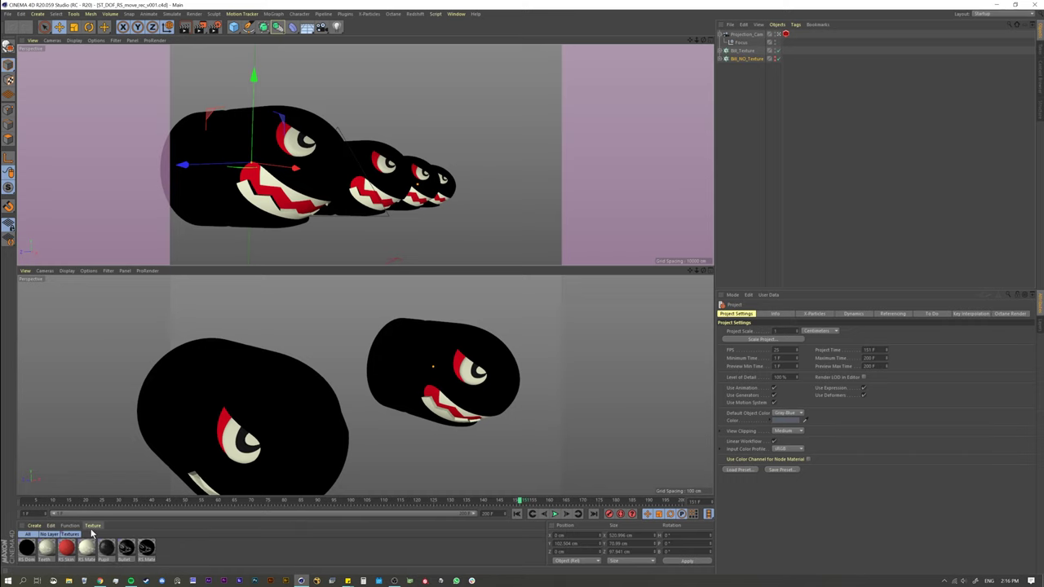
- Hide and disable the Bill_Texture cloner, and make the Bill_NO_Texture cloner visible instead
click(774, 51)
click(776, 51)
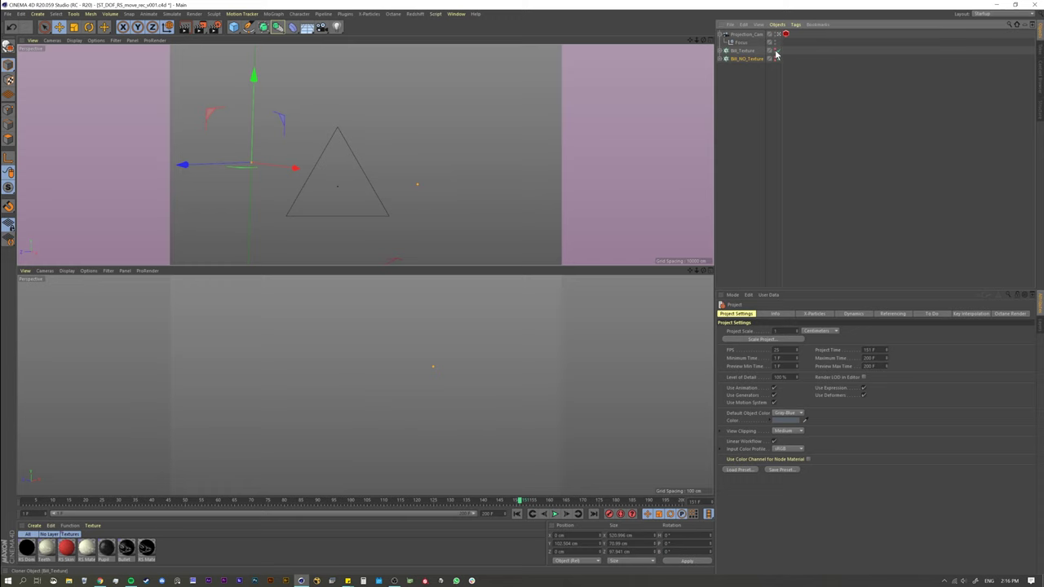
click(775, 58)
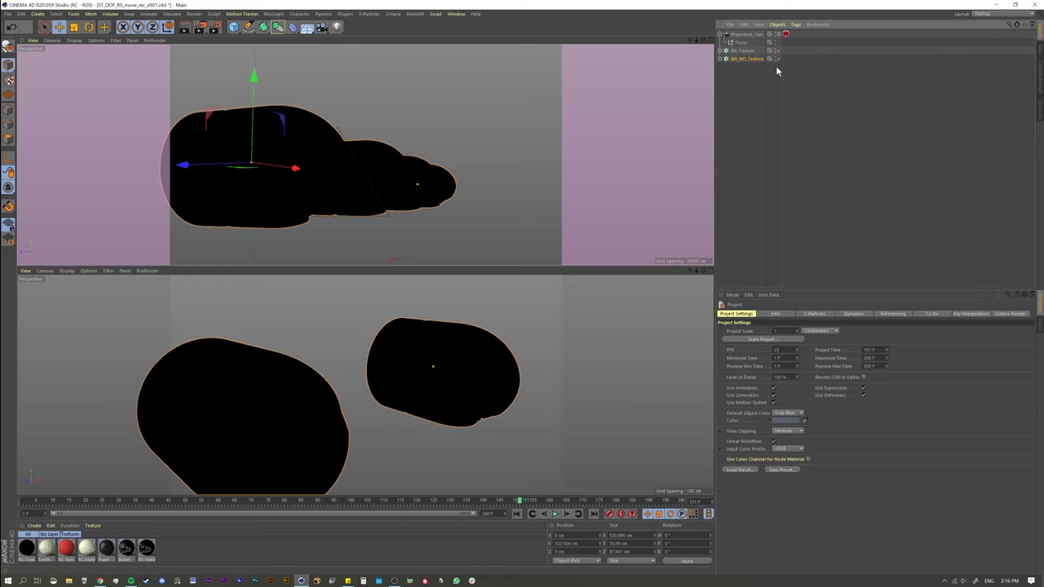
click(456, 14)
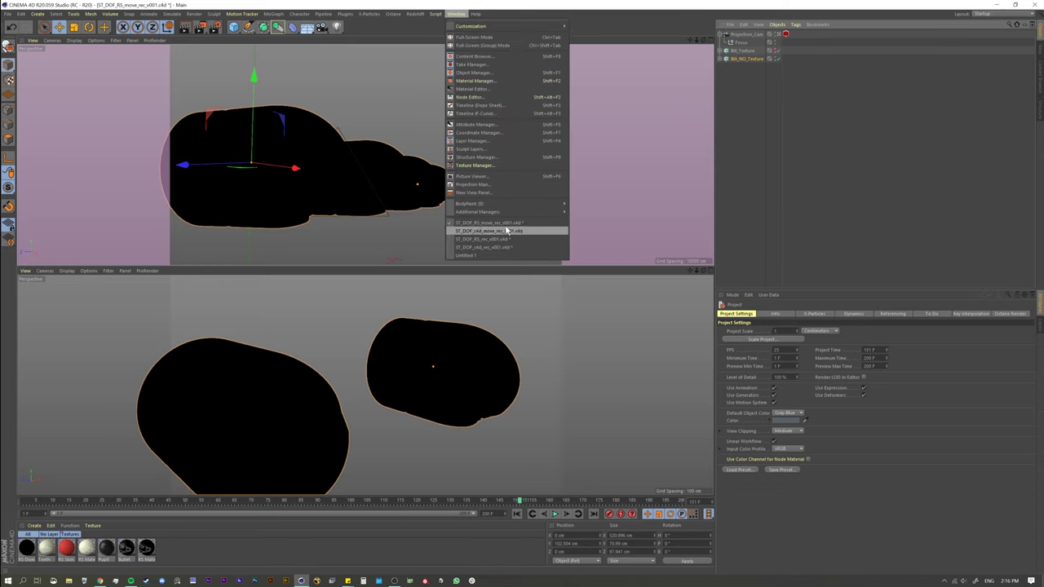
key(Escape)
- Expand Bill_NO_Texture to inspect its texture tag, then open the RS Material's shader graph in an enlarged window
click(724, 60)
click(812, 66)
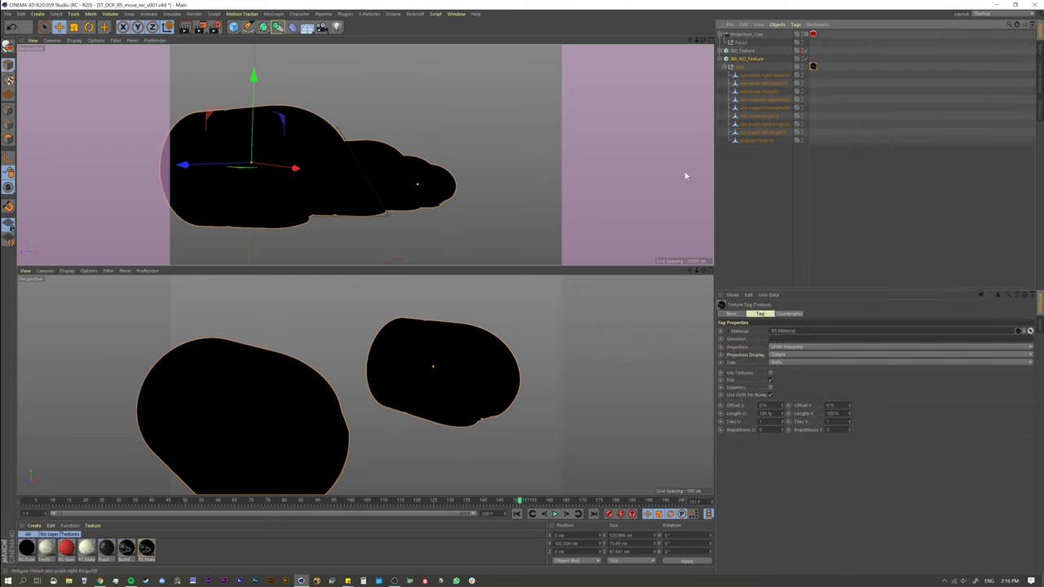
double_click(146, 550)
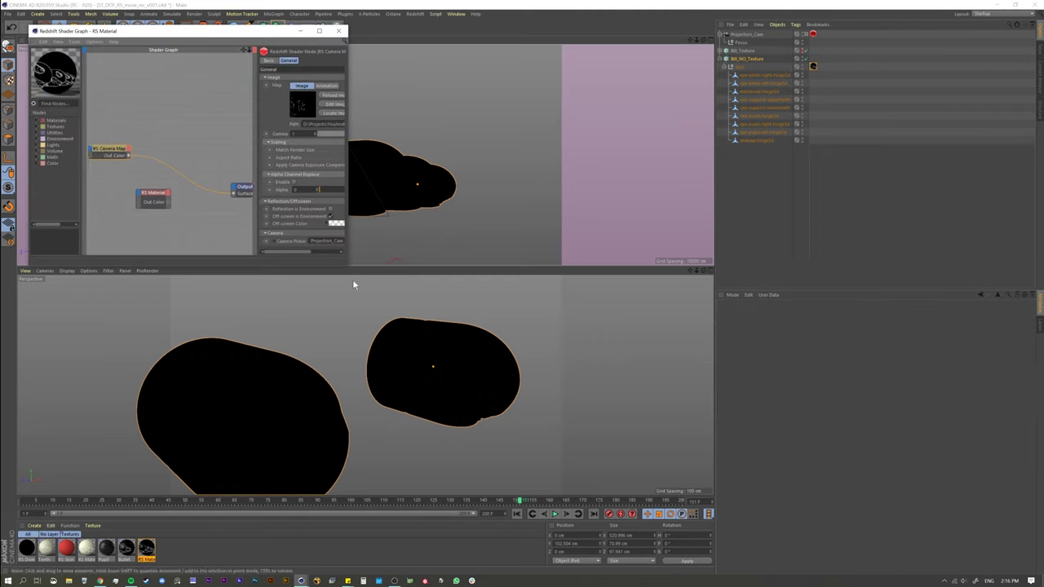
drag(346, 257, 534, 421)
- Load ST_DOF_c4d_move_rec_v001_0001 from move/v001 into the RS Camera Map without copying it to the project, and review its animation settings
click(523, 125)
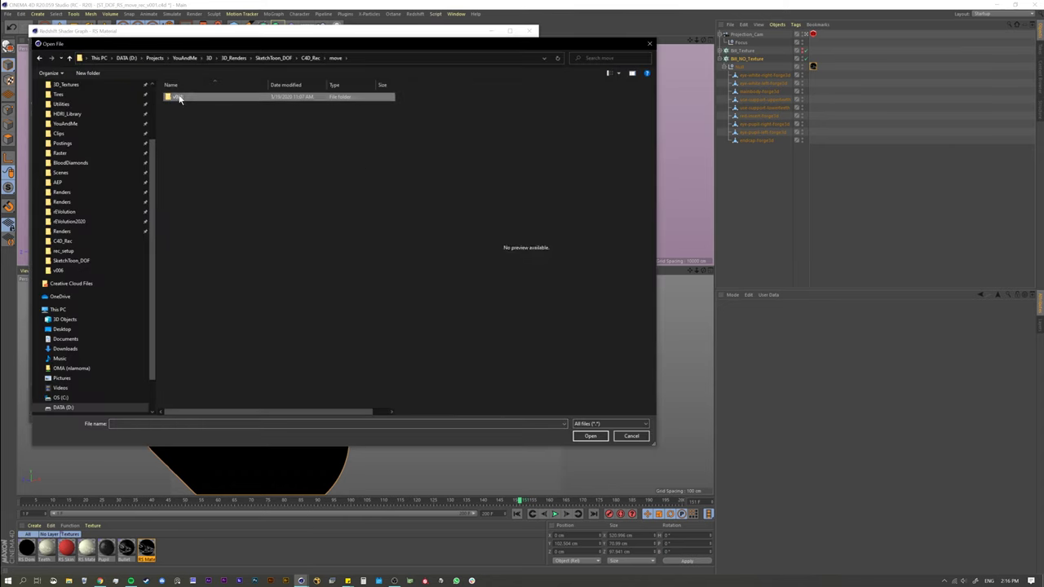
double_click(184, 96)
click(202, 120)
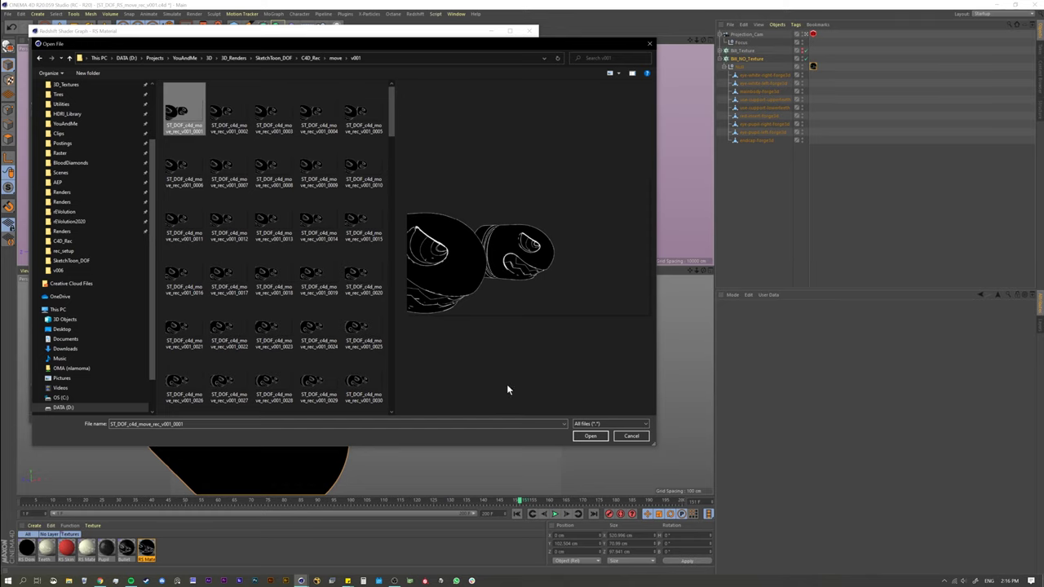
click(590, 438)
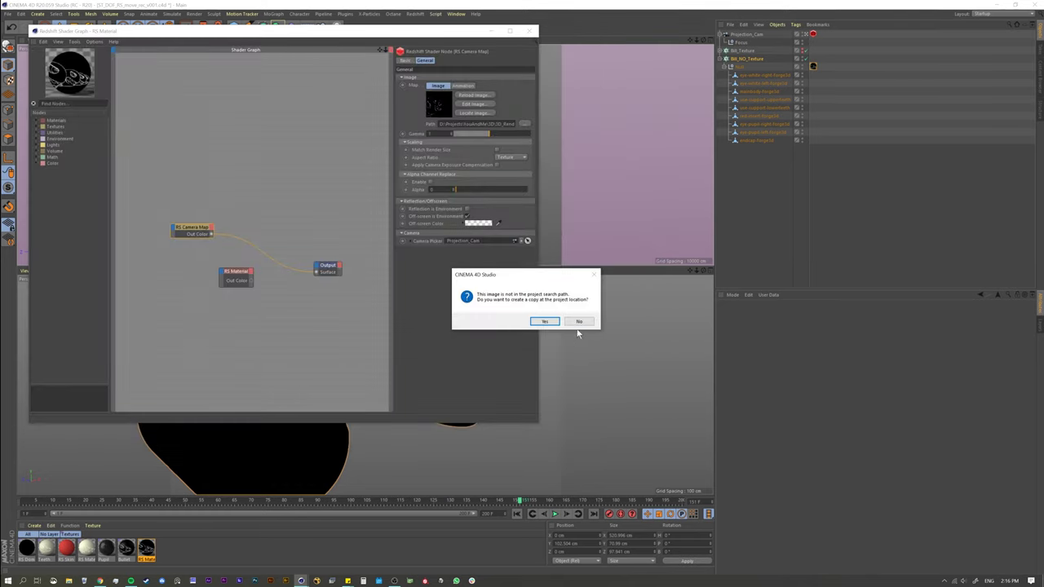
click(576, 321)
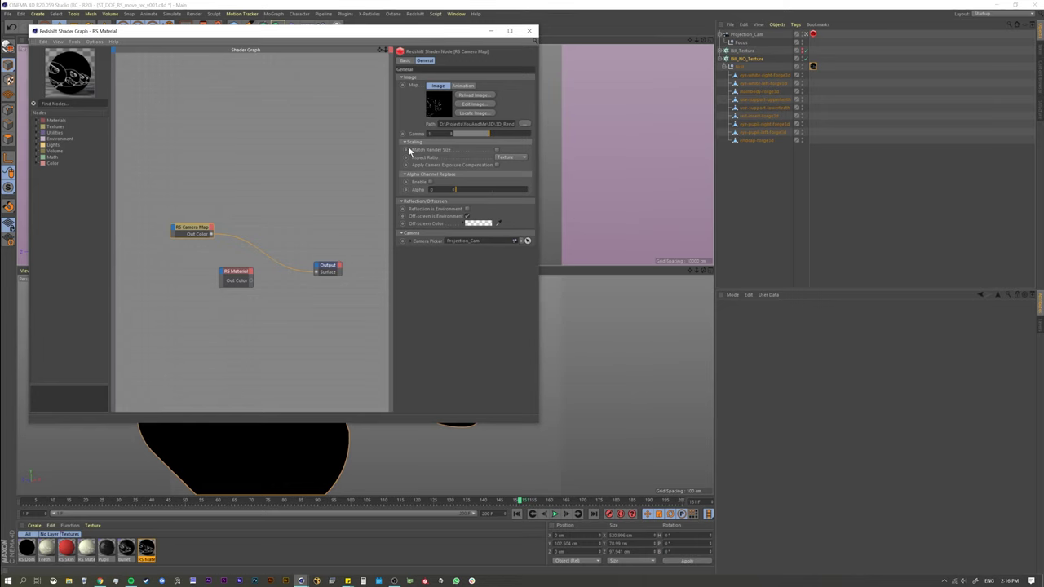
click(463, 86)
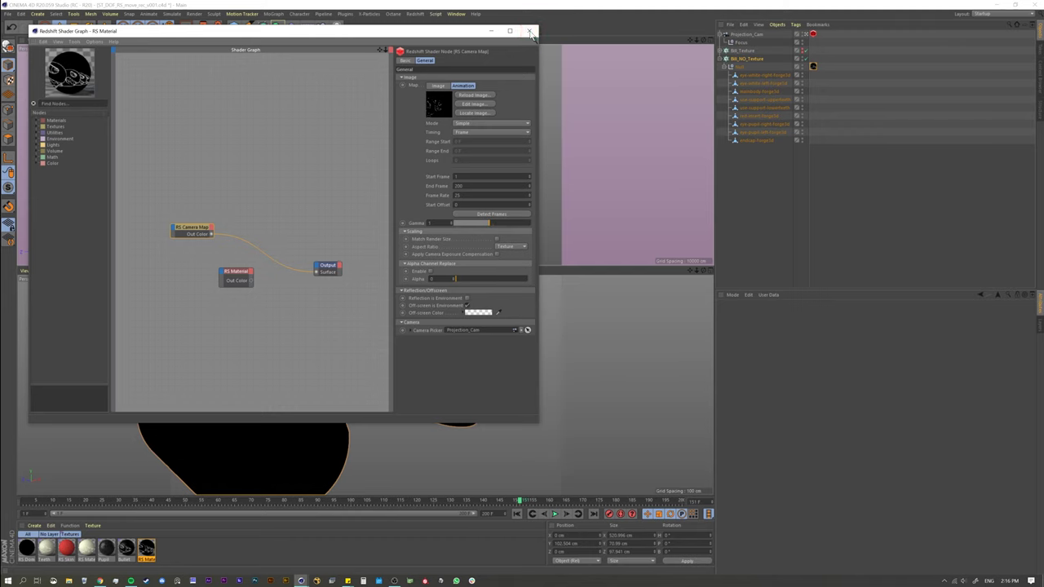
click(530, 32)
- Switch to the Startup (User) layout and start the interactive render in the Redshift RenderView
click(991, 16)
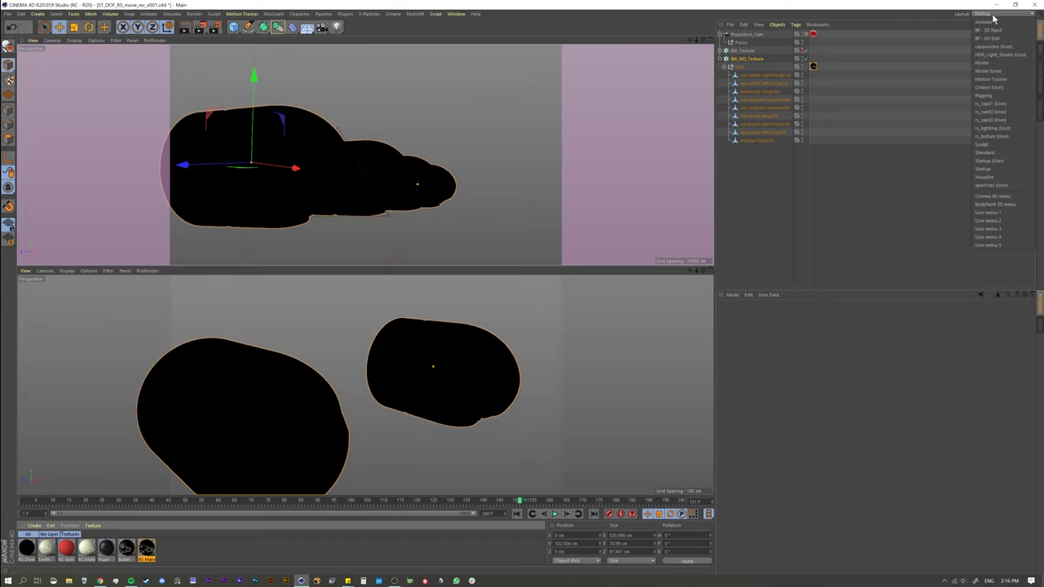
click(1001, 162)
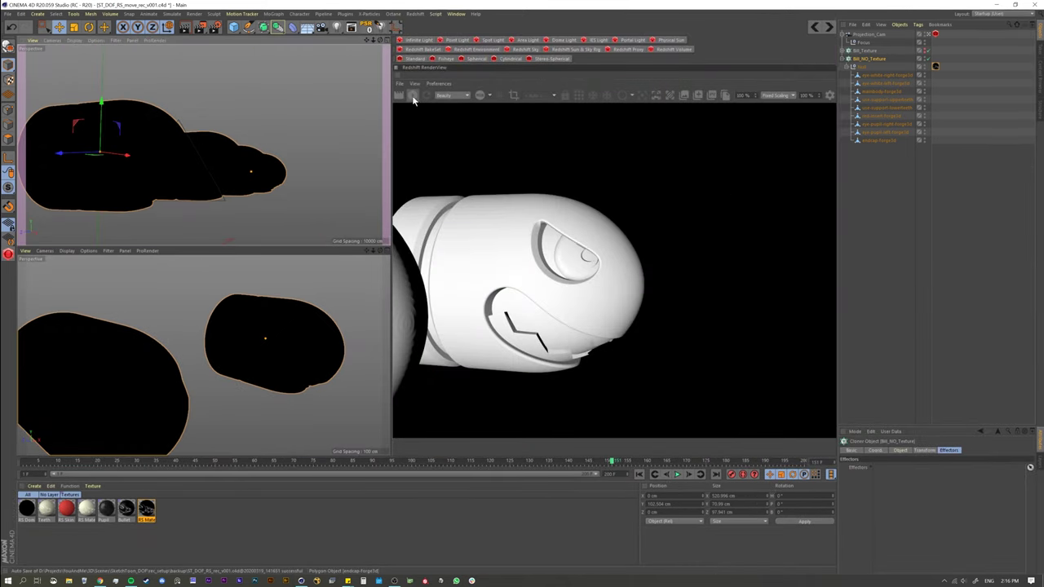
click(412, 96)
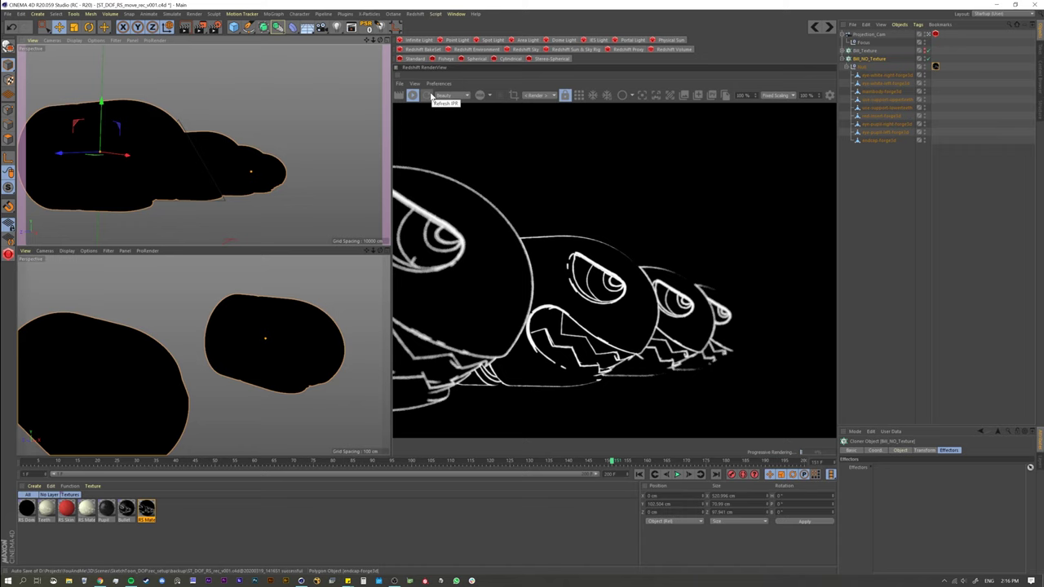
- Recheck the RS Camera Map's animation settings and scrub the timeline to frame 118 to preview the projected line sequence
click(149, 512)
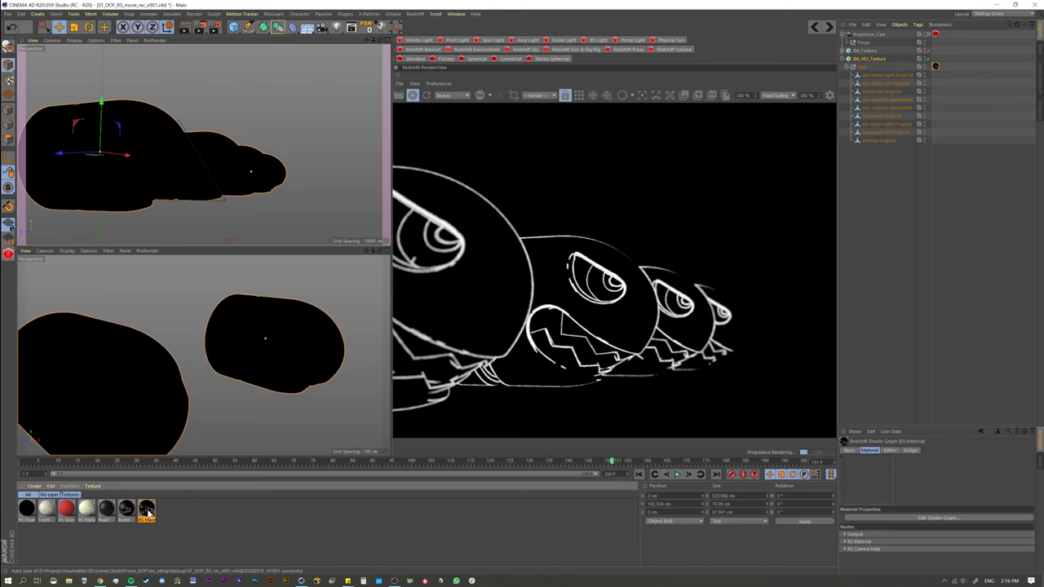
double_click(147, 512)
click(468, 74)
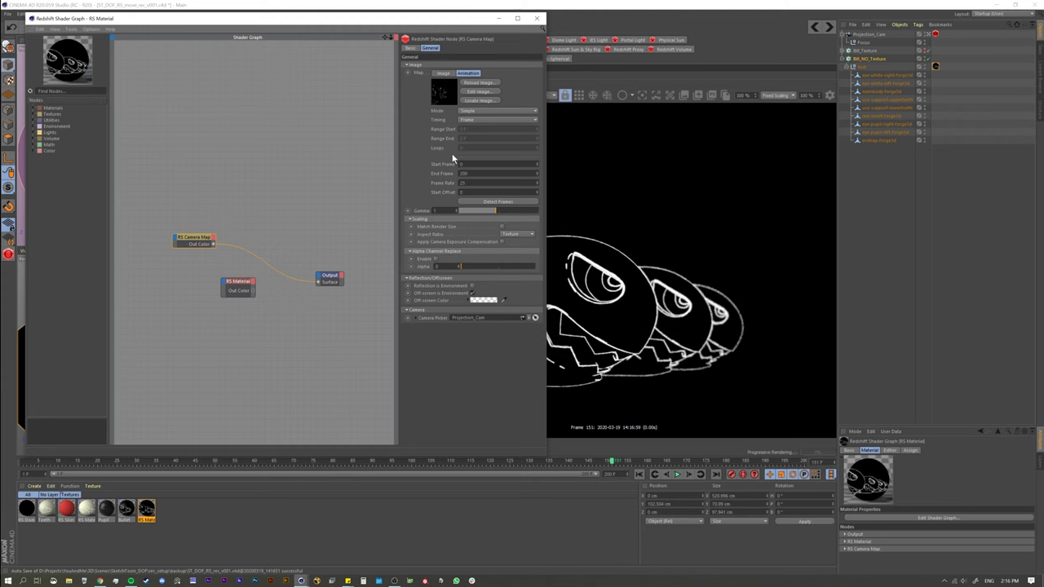
click(536, 18)
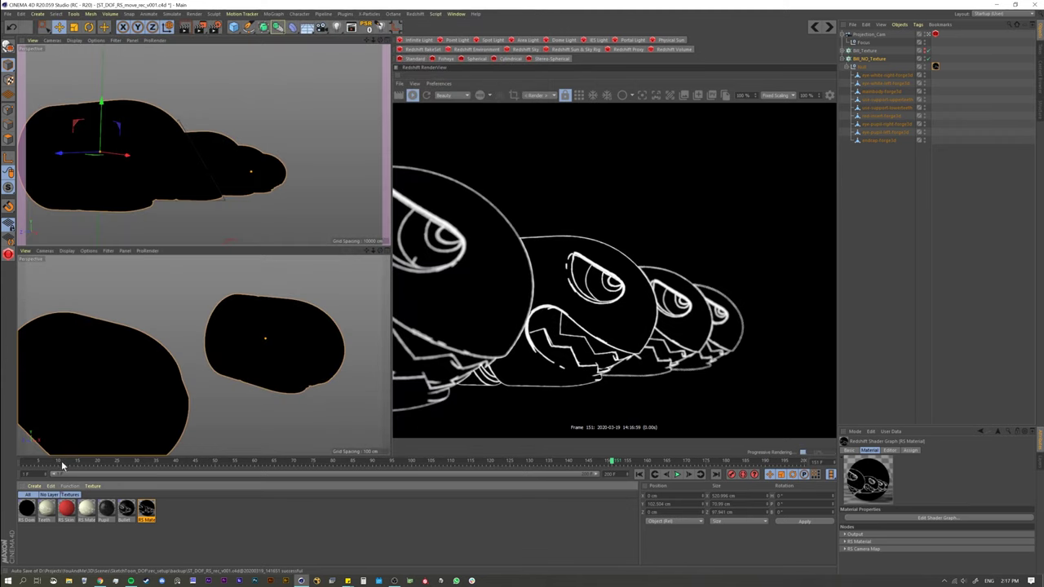
drag(42, 464, 483, 487)
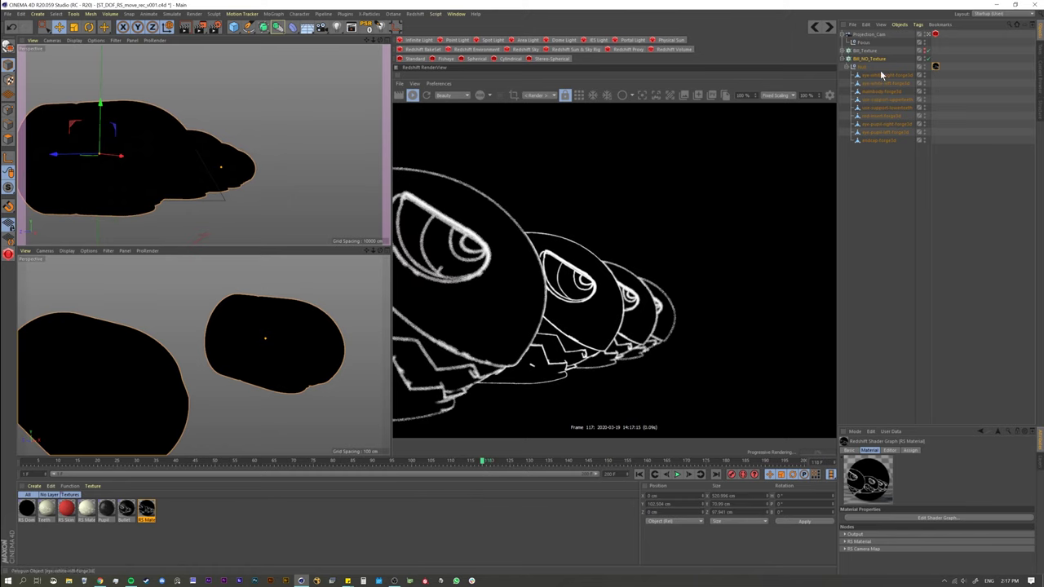
- Inspect Projection_Cam's object properties, its Focus null and the Bokeh settings of its Redshift camera tag
click(867, 50)
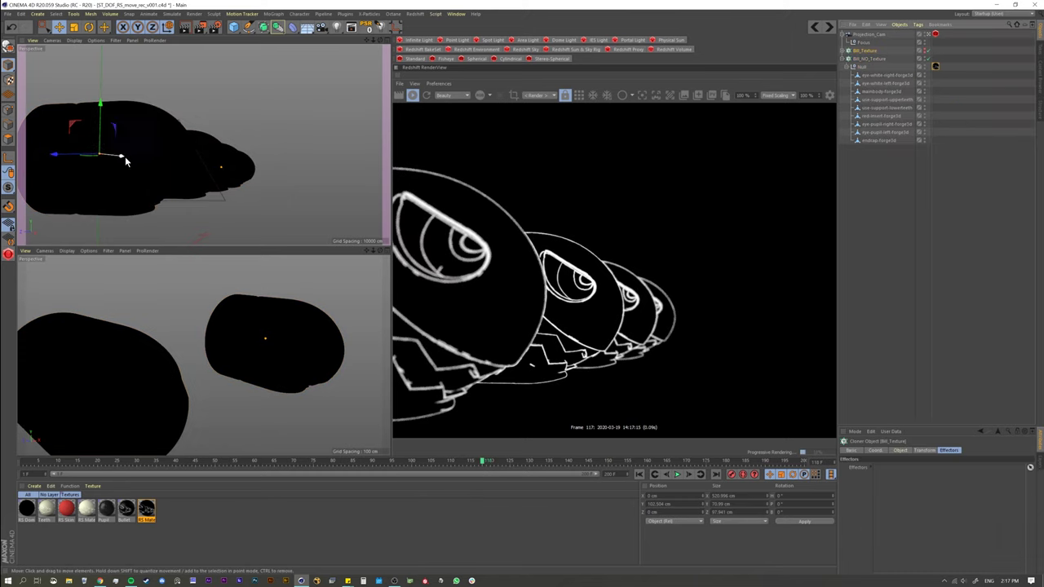
drag(125, 156, 247, 168)
click(868, 34)
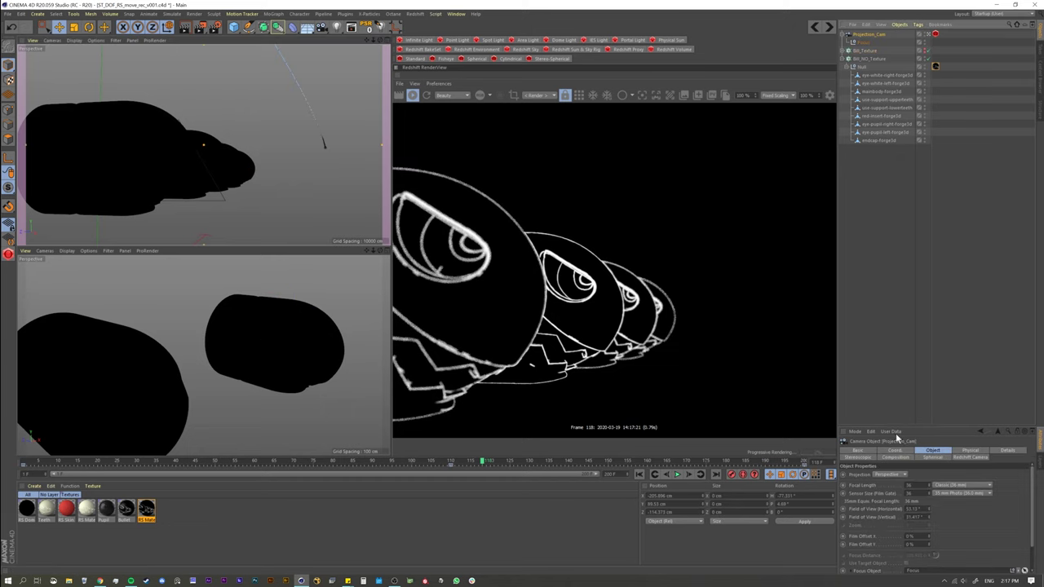
drag(910, 428, 952, 291)
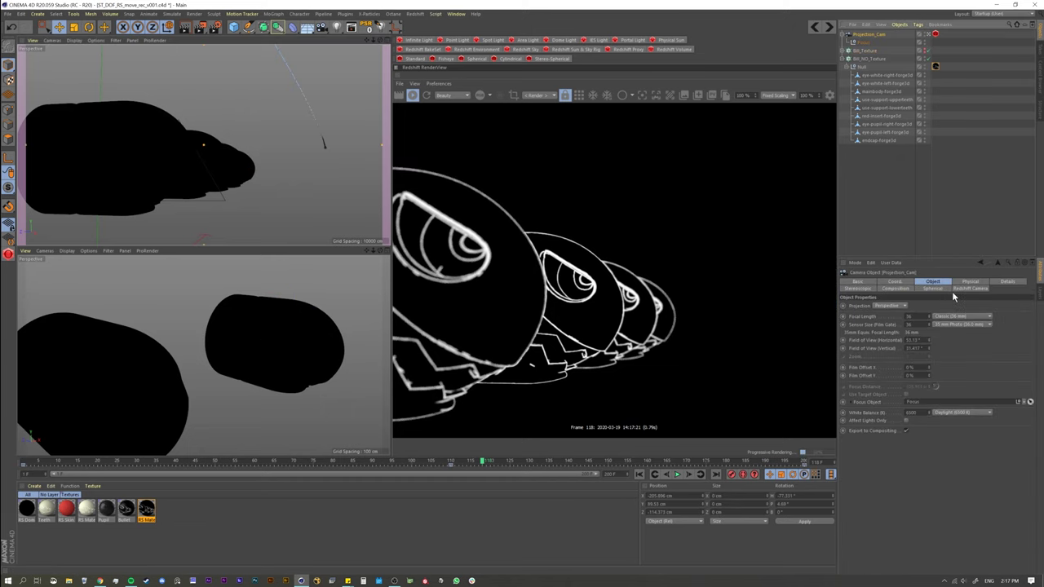
click(885, 42)
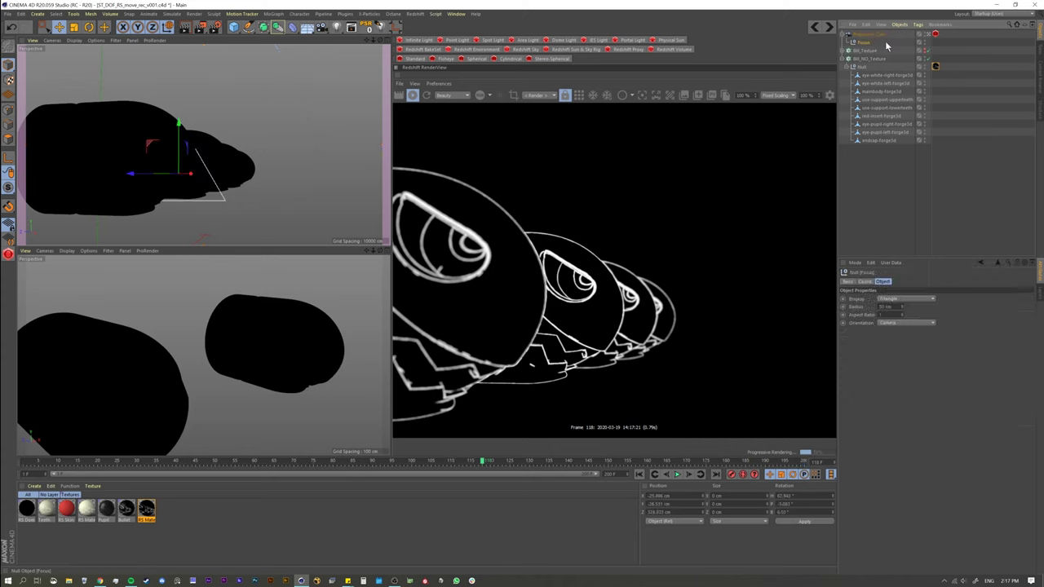
click(935, 34)
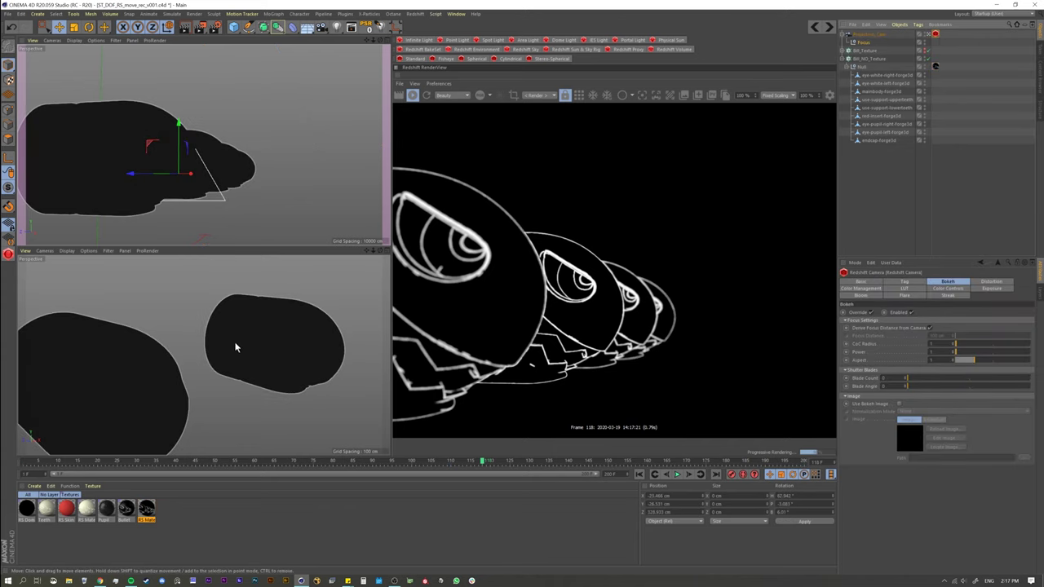
- Move Projection_Cam's Focus null to the farthest bullet, and back to the nearest one, to compare the depth of field on the projected lines
middle_click(278, 330)
alt+right_drag(279, 326, 187, 341)
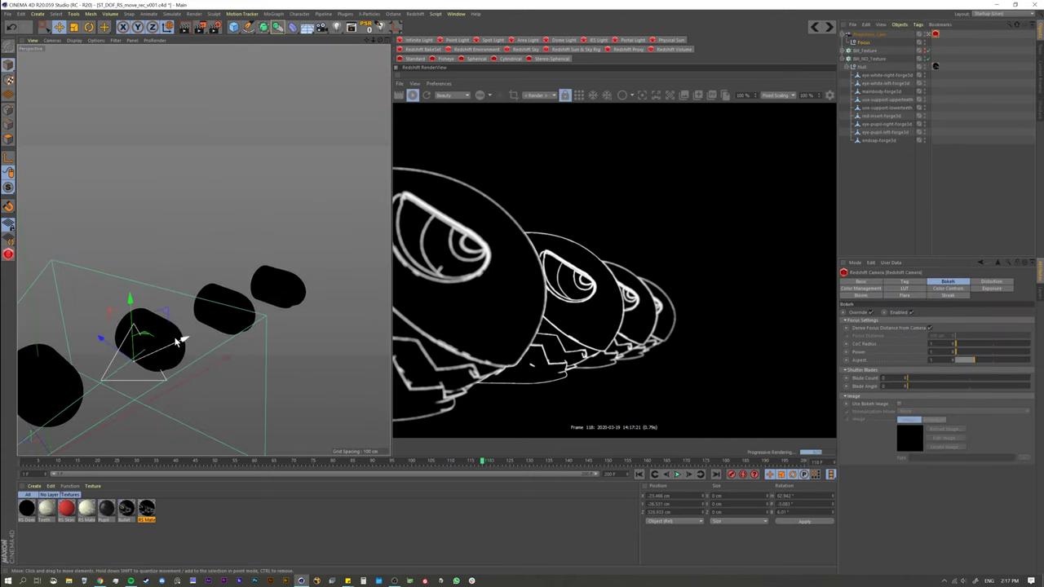
drag(178, 341, 467, 207)
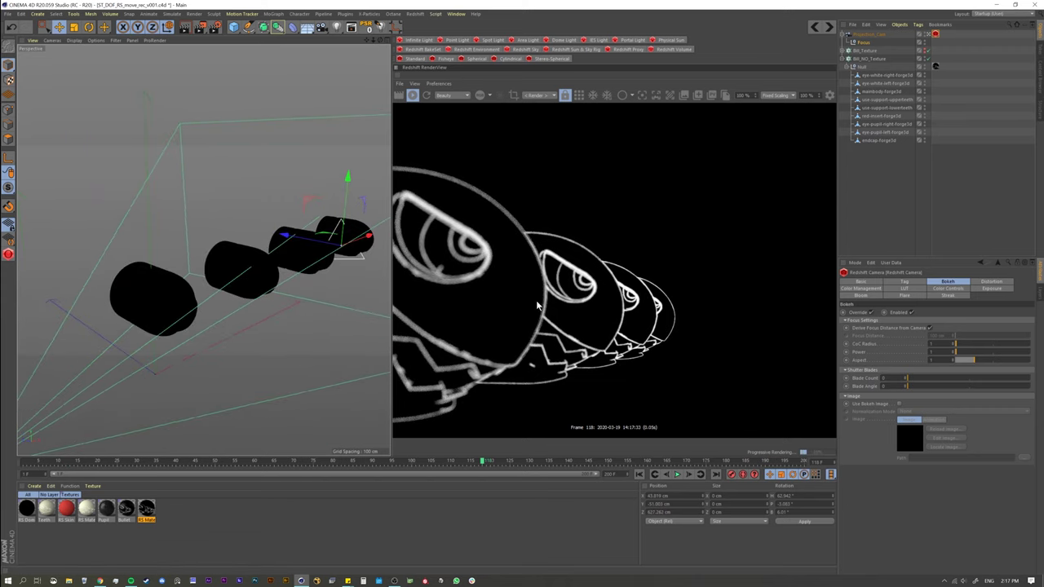
drag(520, 268, 689, 255)
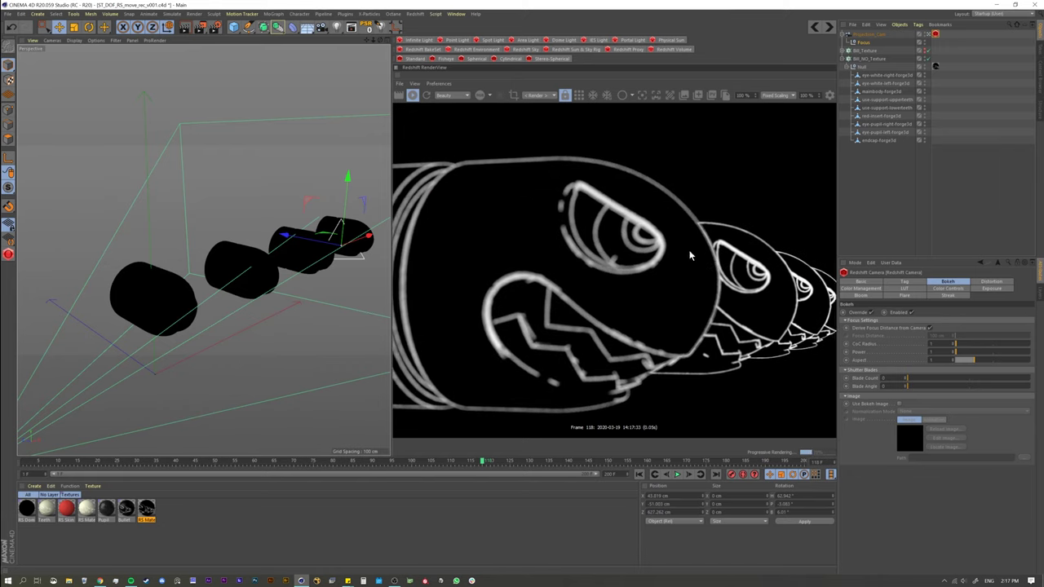
scroll(689, 256, down, 2)
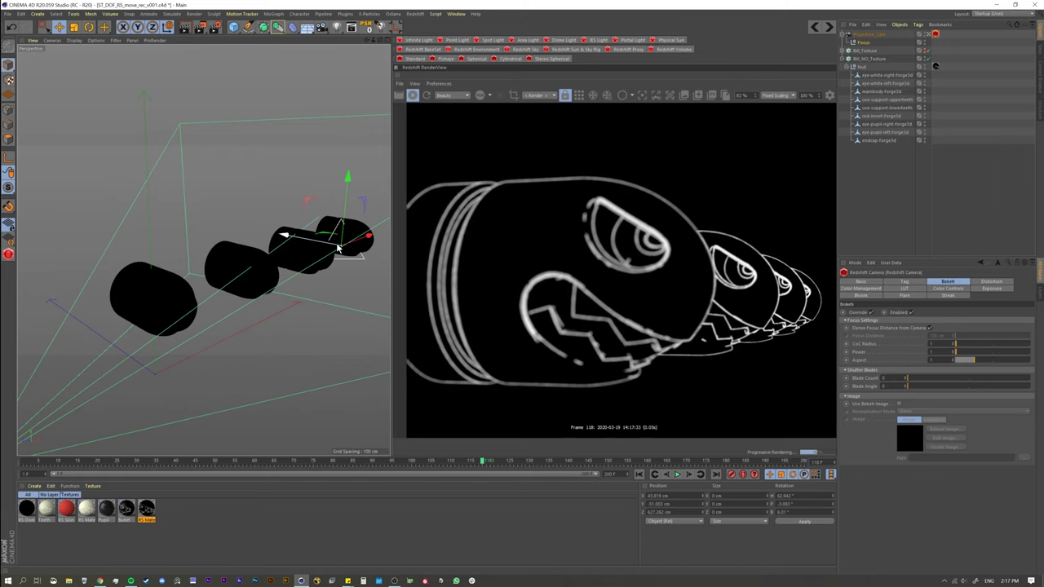
drag(369, 238, 168, 285)
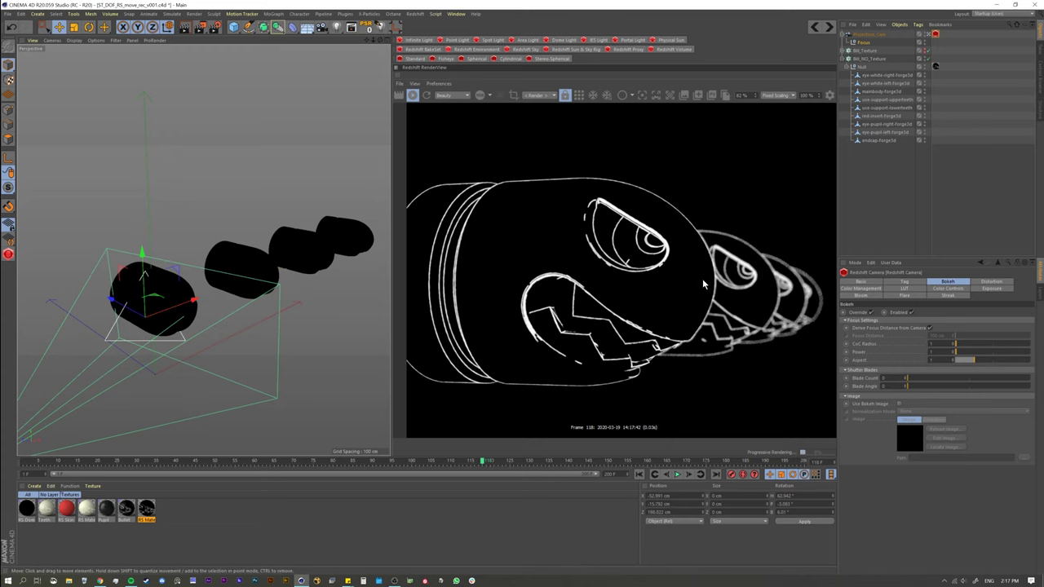
- Collapse and select the Bill_NO_Texture cloner, and examine the defocused lines on the rear bullets in the render
click(842, 59)
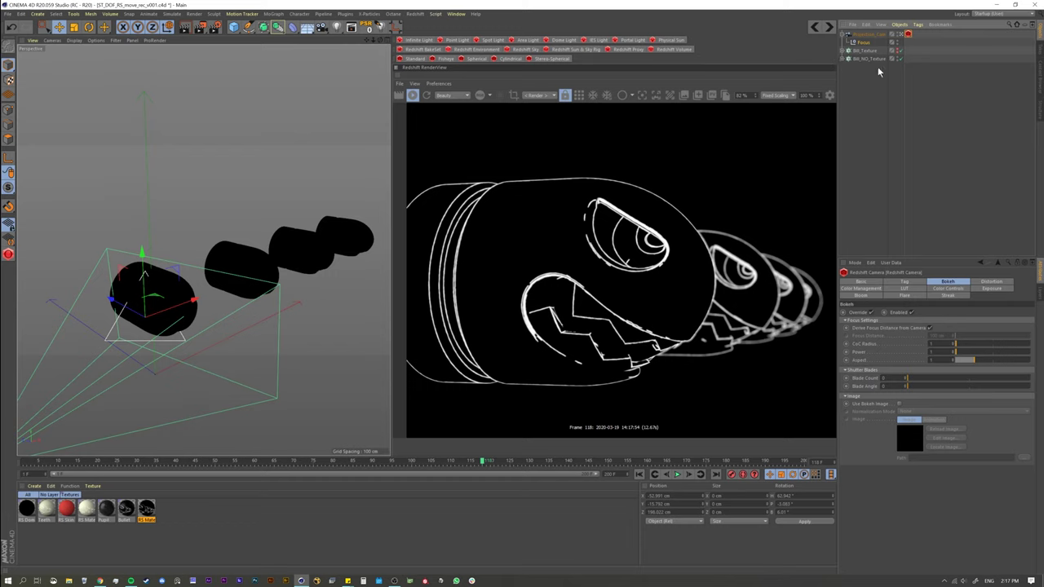
click(861, 60)
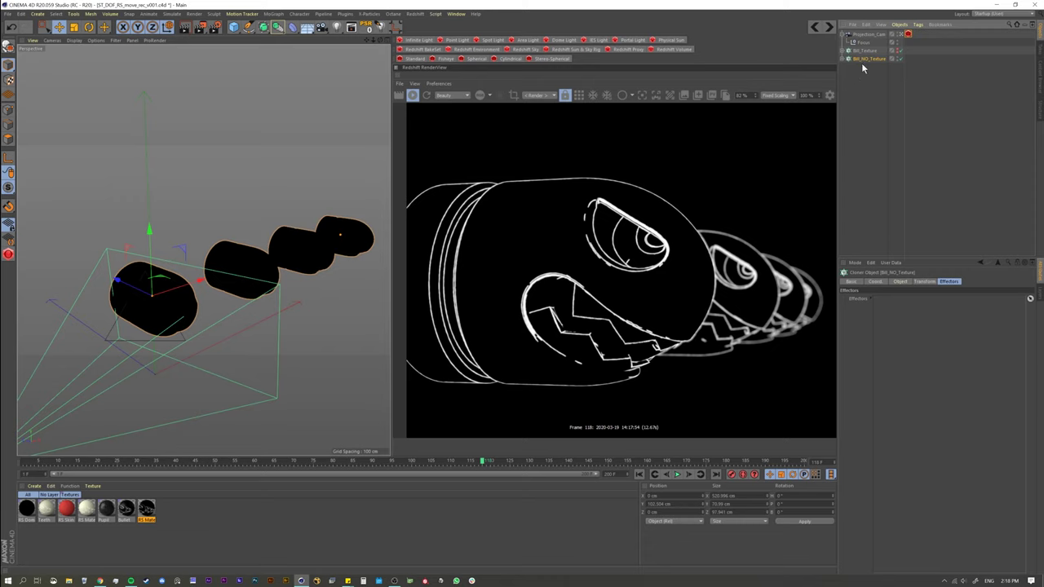
scroll(787, 312, up, 6)
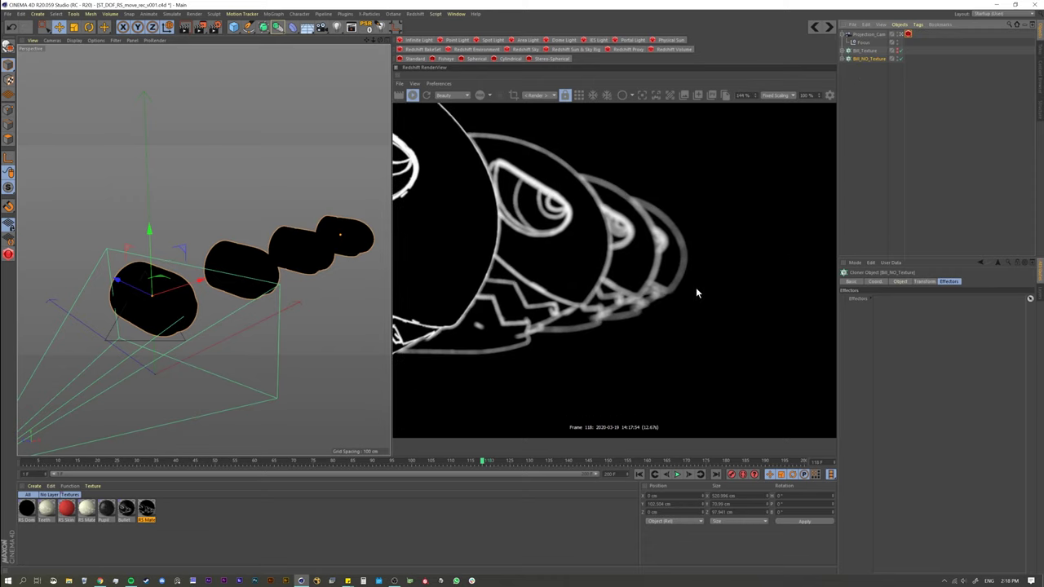
scroll(697, 292, down, 5)
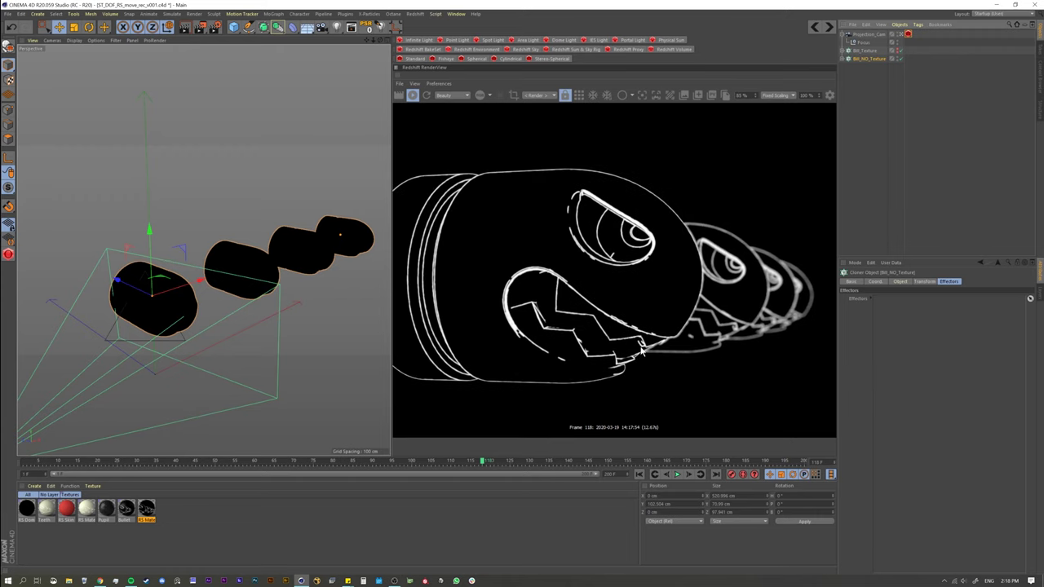
- Turn off the Bill_NO_Texture cloner in the viewport and render, and make the Bill_Texture cloner visible instead
click(900, 58)
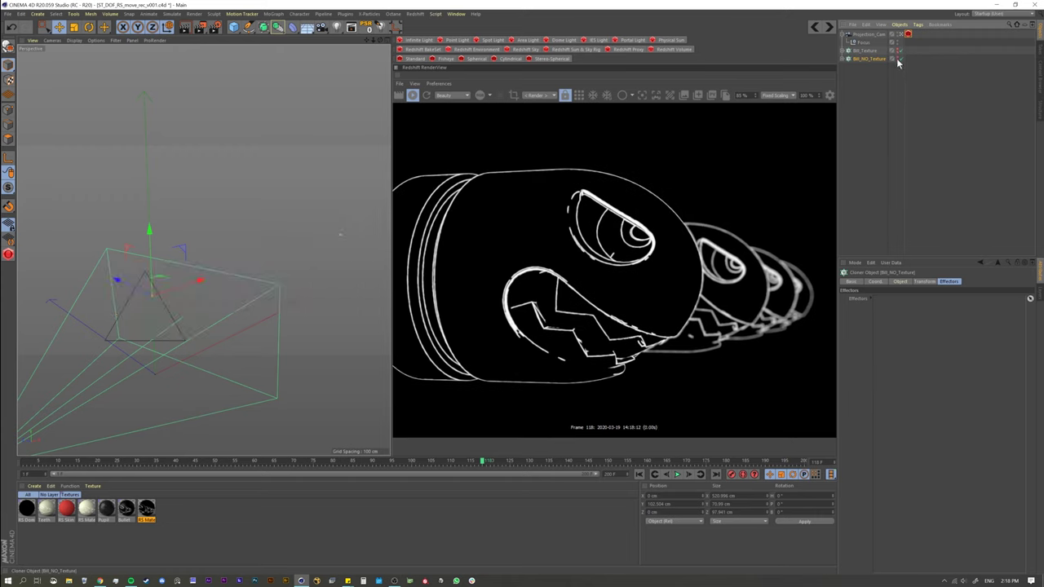
click(900, 59)
click(897, 62)
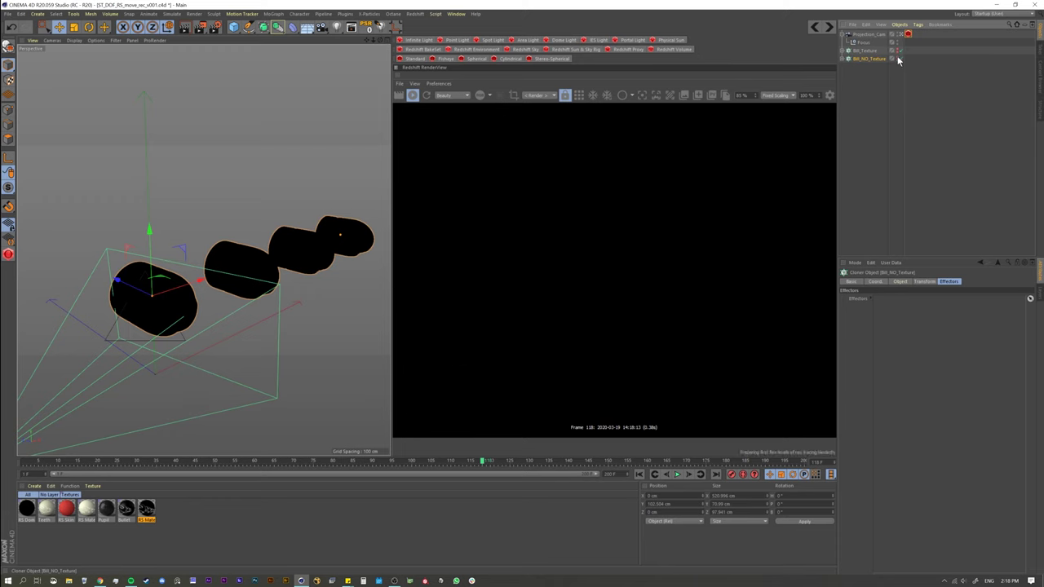
click(897, 57)
click(891, 51)
click(897, 49)
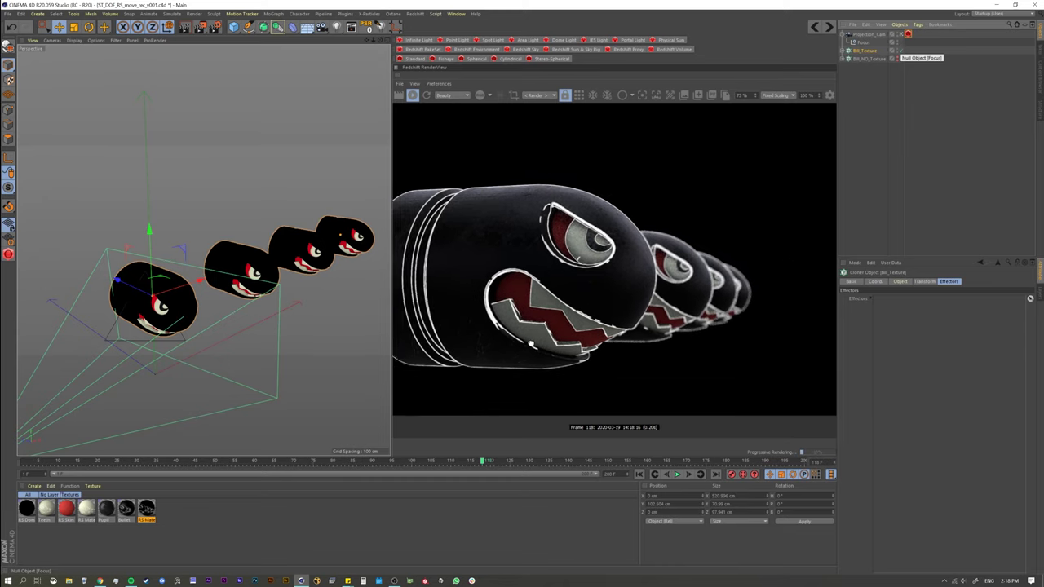
- Scrub the timeline back through frames 57 and 7, and forward to frame 109, to review the projected lines on the textured bullets
scroll(563, 359, down, 1)
drag(496, 471, 244, 463)
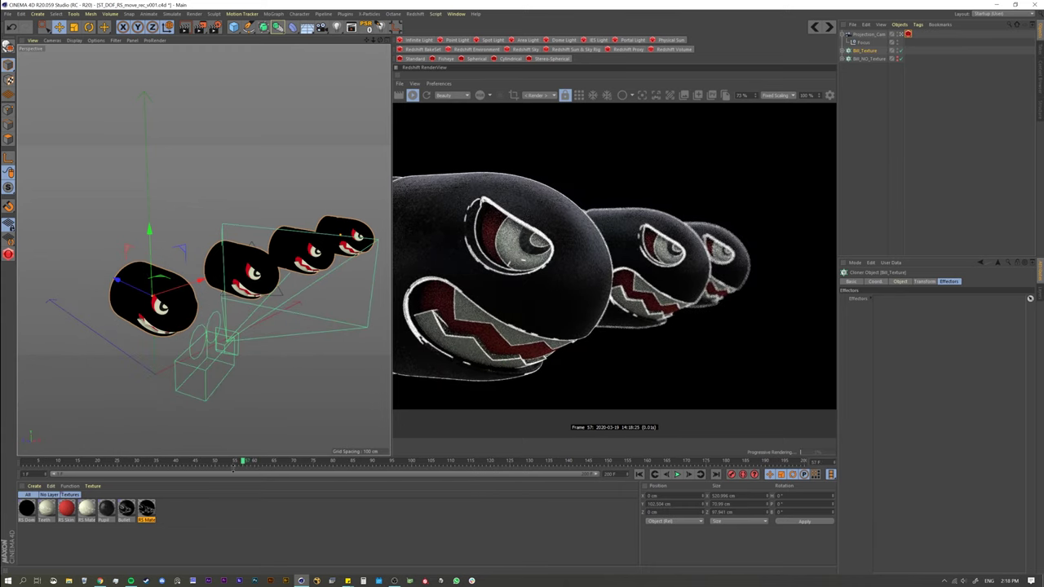
click(146, 514)
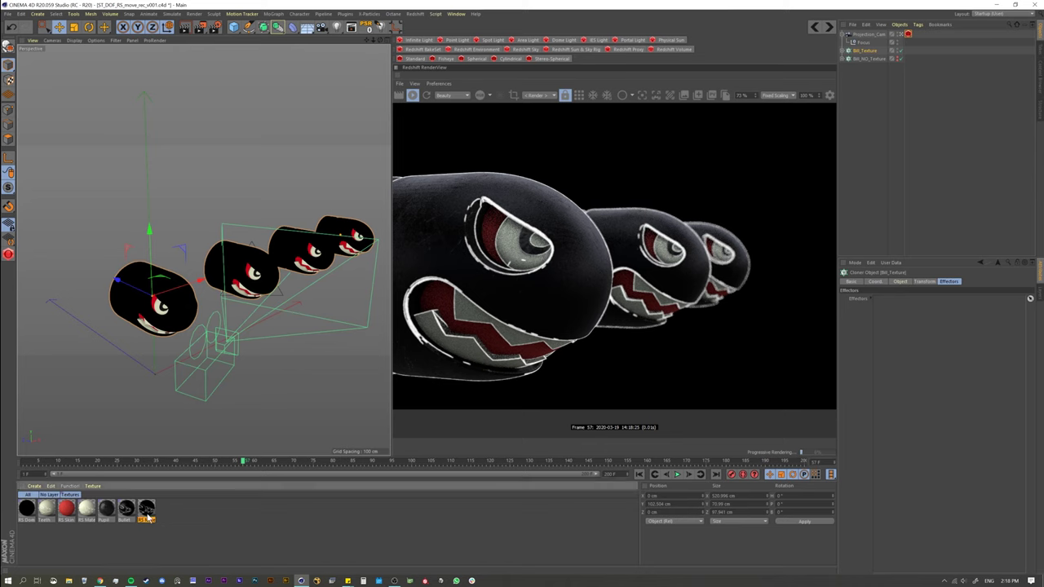
drag(242, 465, 169, 461)
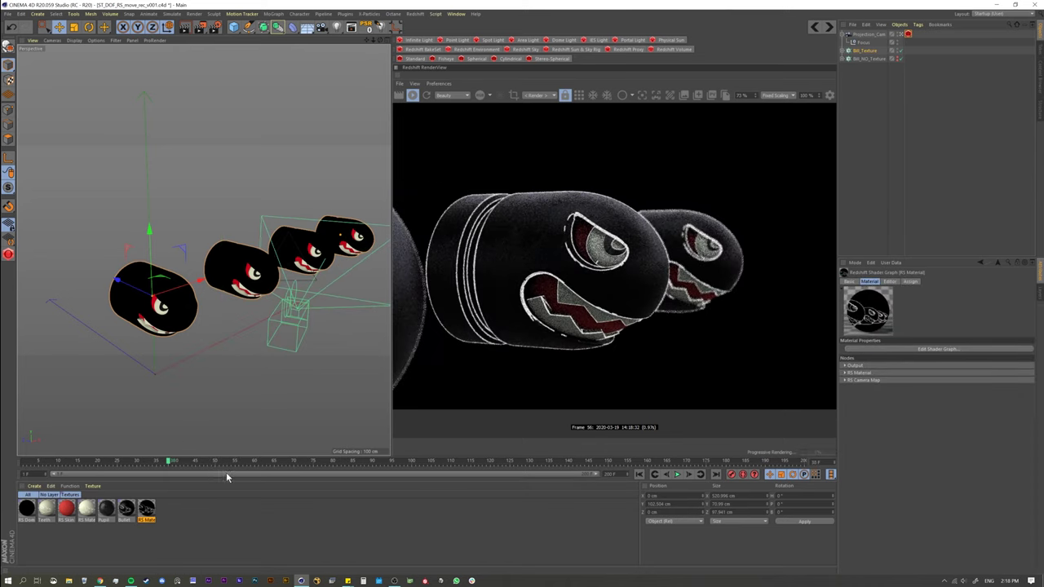
drag(186, 465, 47, 461)
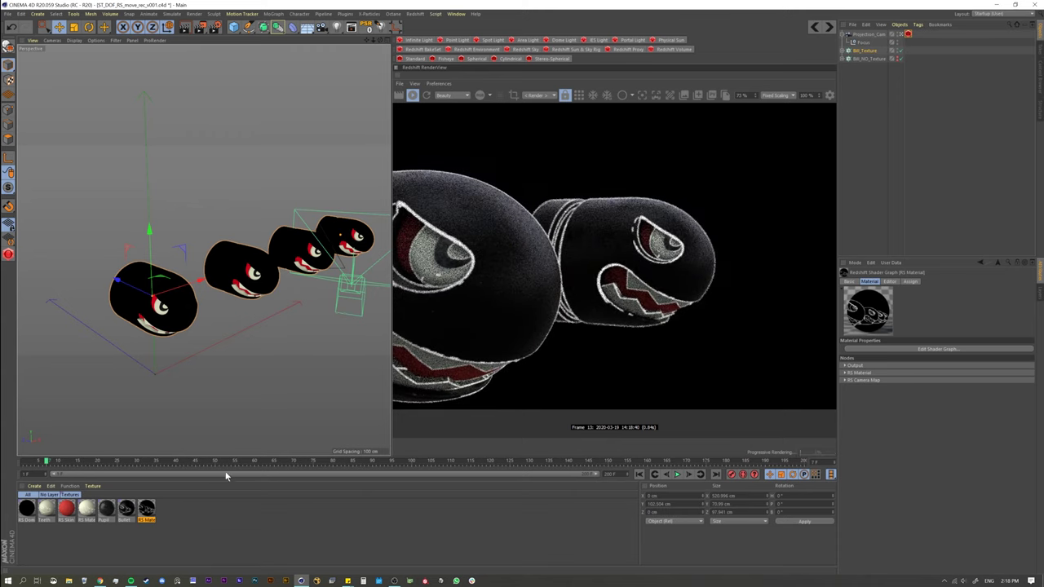
click(255, 461)
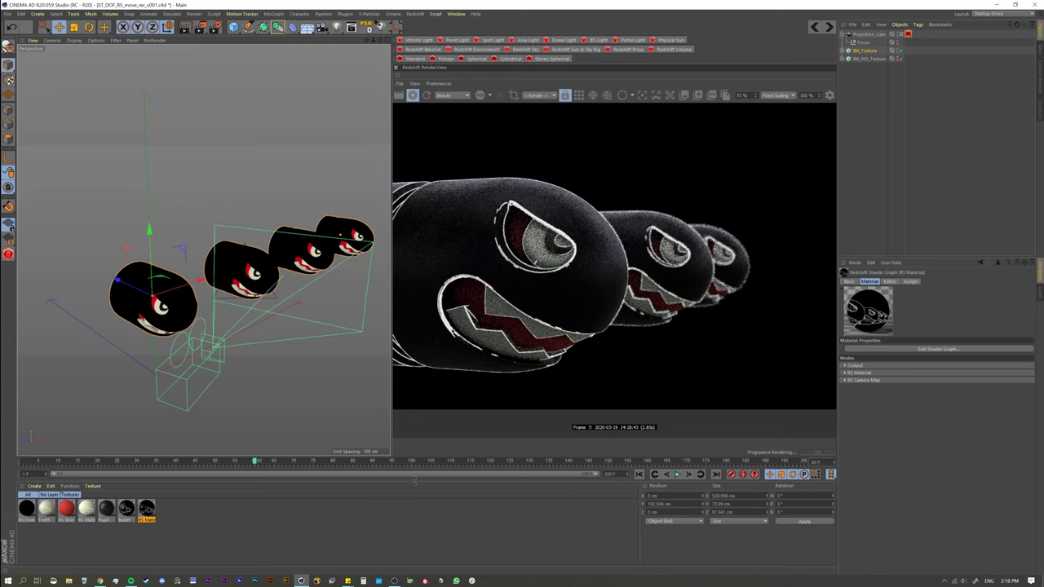
click(447, 461)
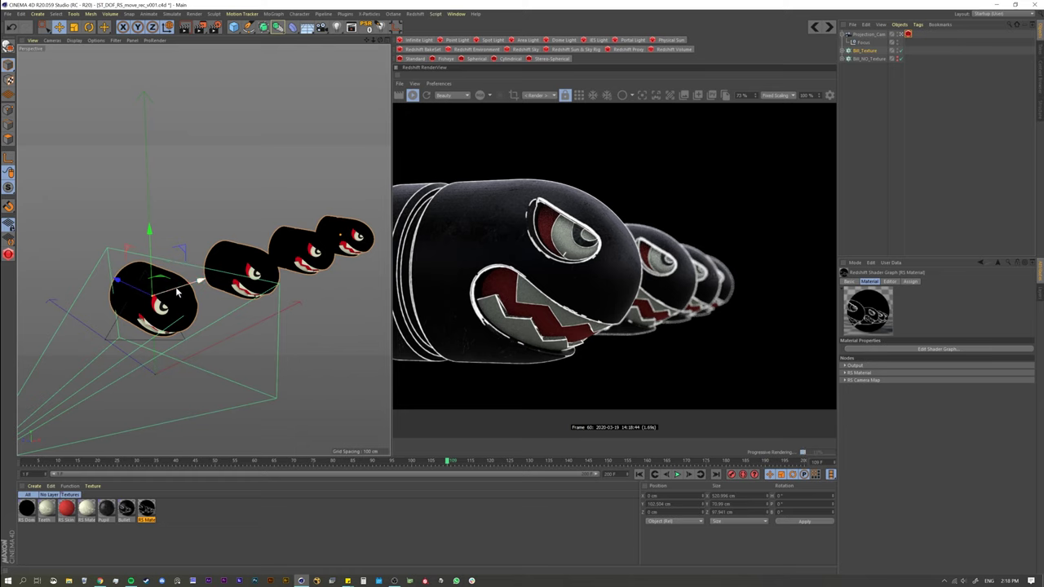
- Undo the accidental shift of the Bill_Texture cloner and move the Focus null to the farthest bullet
drag(176, 291, 289, 255)
key(ctrl+z)
click(862, 42)
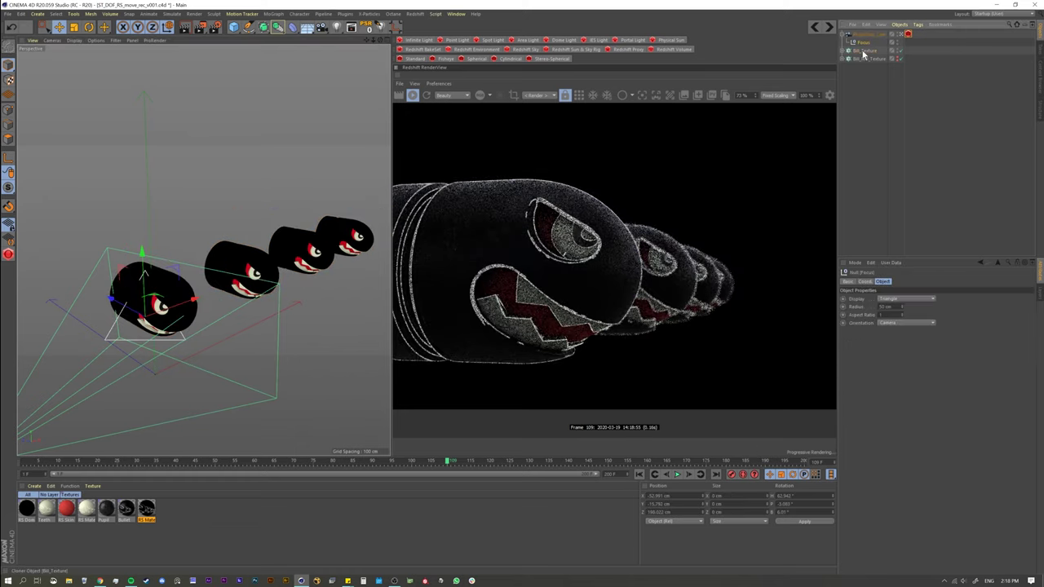
drag(171, 302, 369, 236)
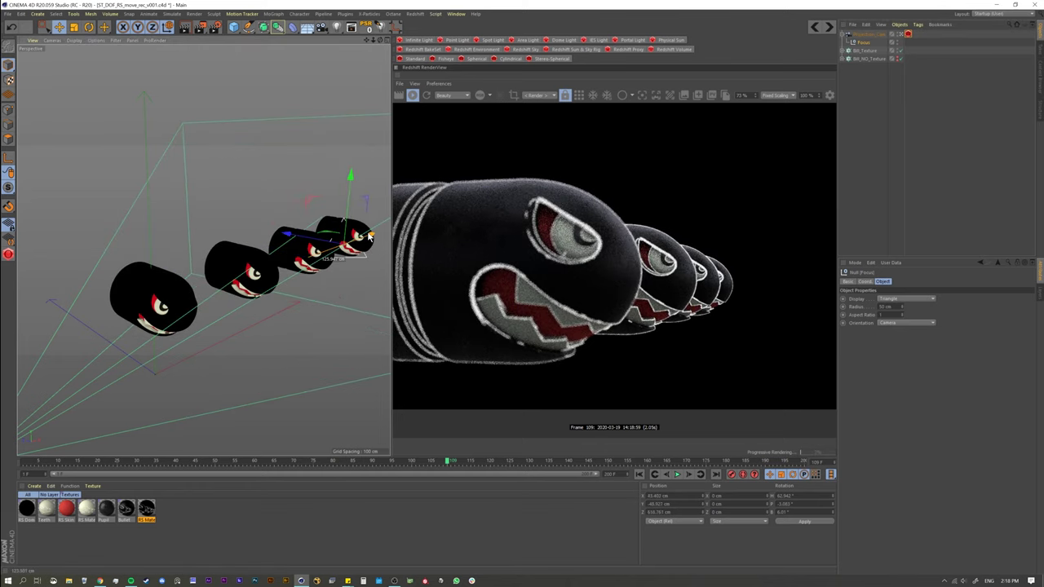
- Try CoC Radius values of 10 and 5 in the Redshift camera's Bokeh settings, testing the focus on the nearest bullet
click(908, 34)
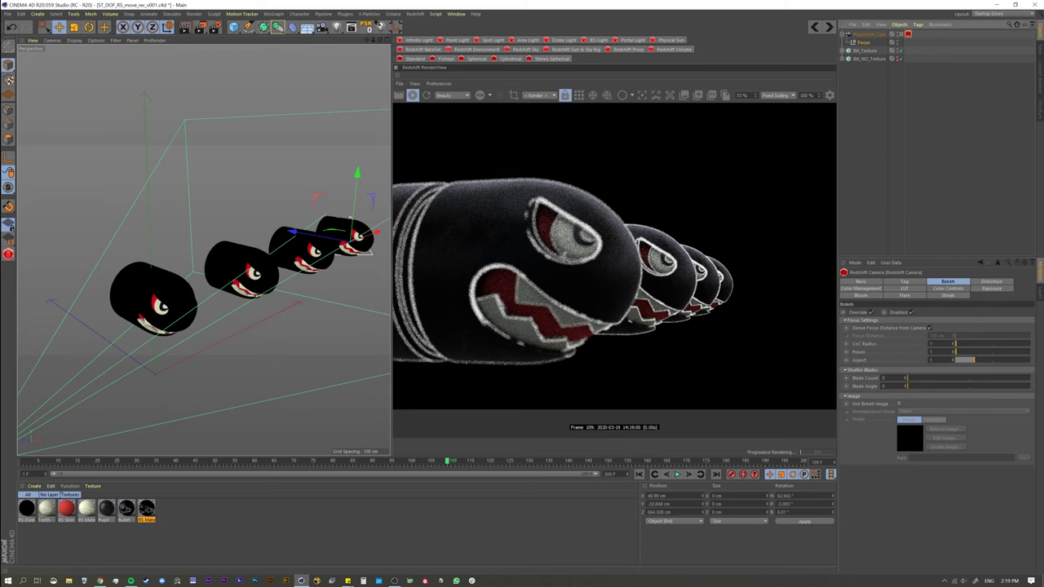
text(10)
key(Return)
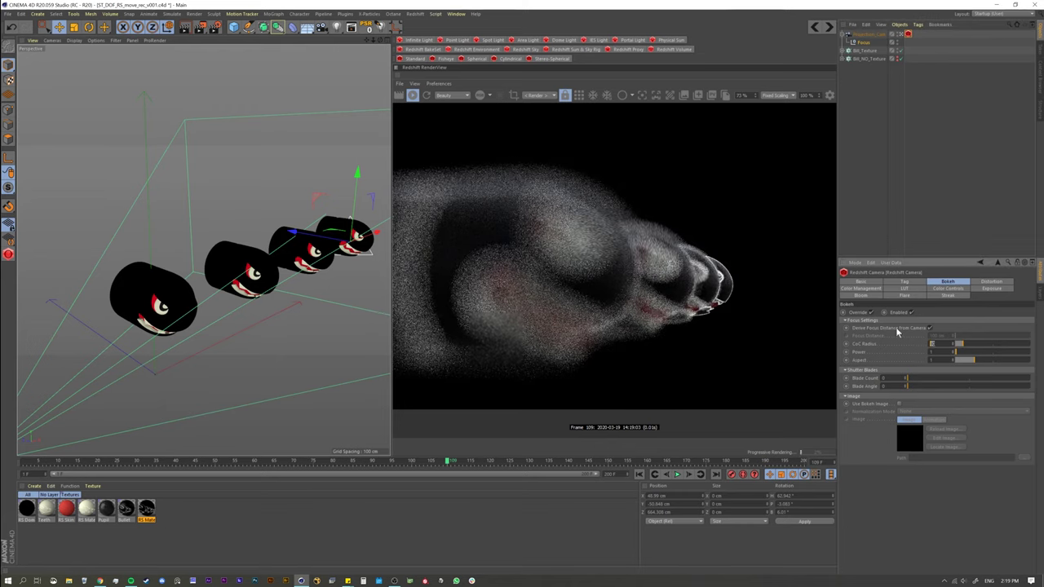
text(5)
key(Return)
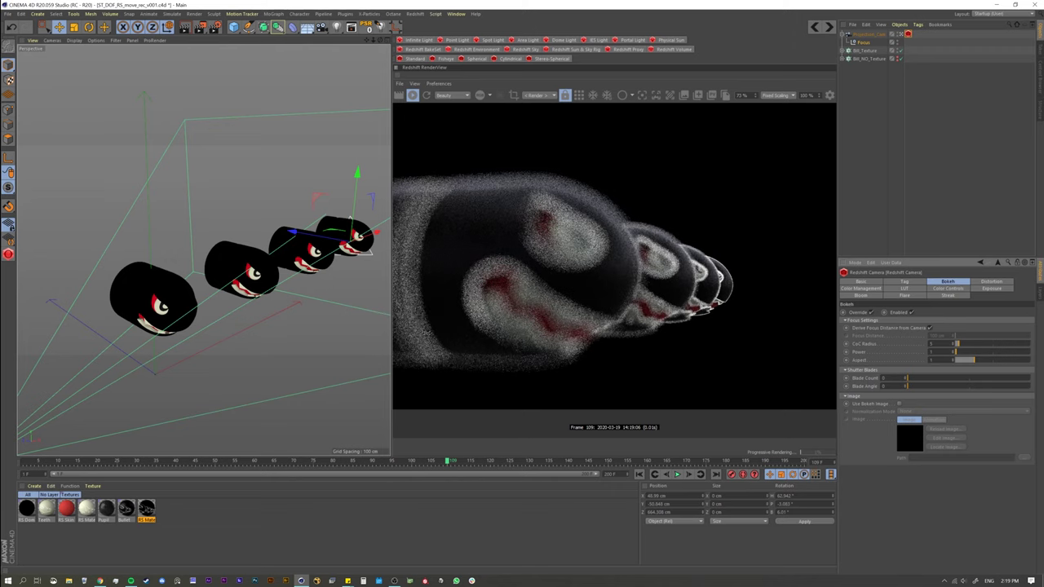
drag(377, 234, 198, 299)
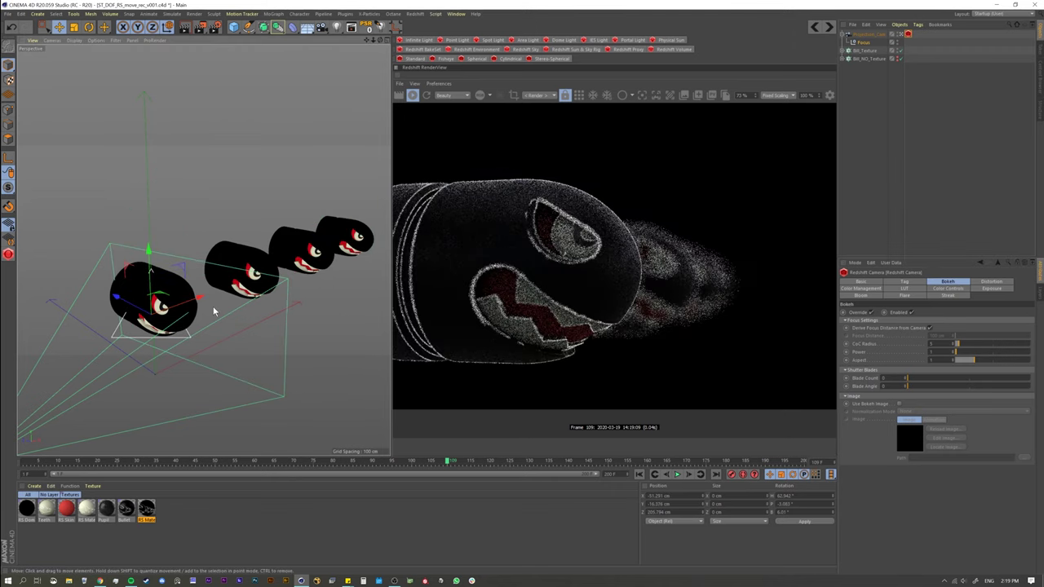
key(ctrl+z)
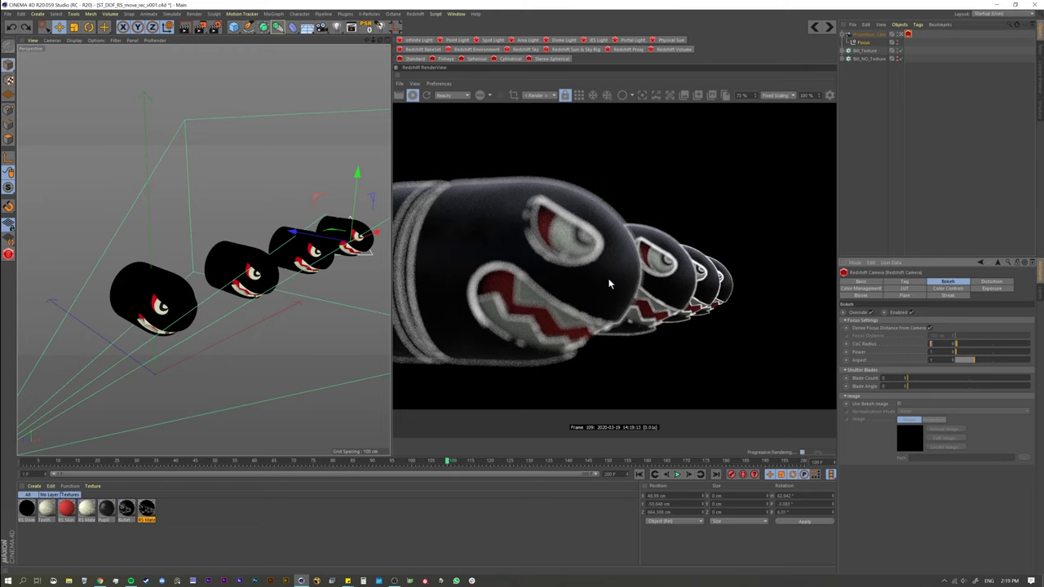
- Open the Bullet material's shader graph and examine how its RS Camera Map connects to the Material Blender
drag(595, 289, 627, 289)
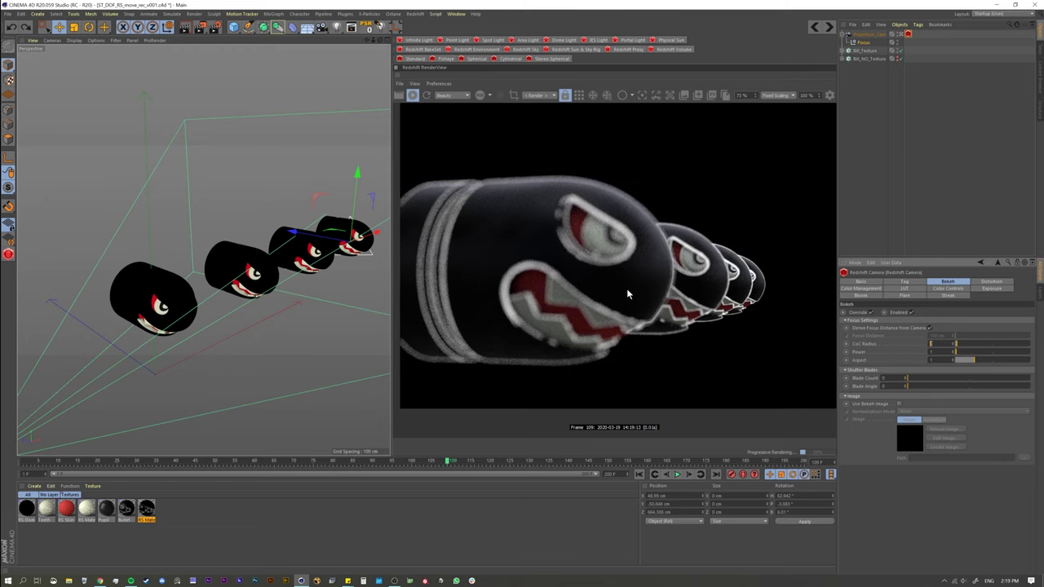
click(869, 79)
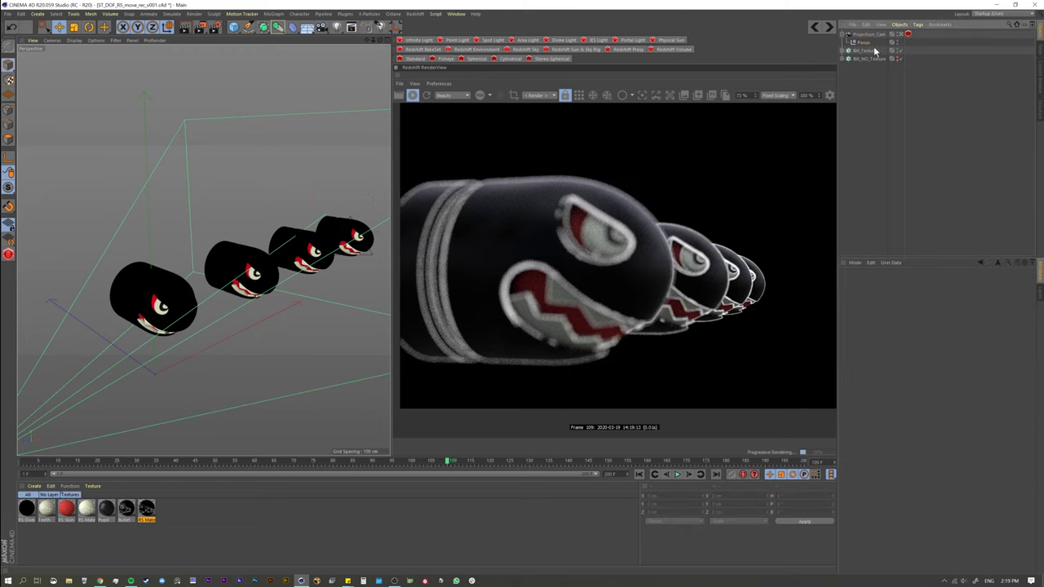
click(147, 509)
click(126, 510)
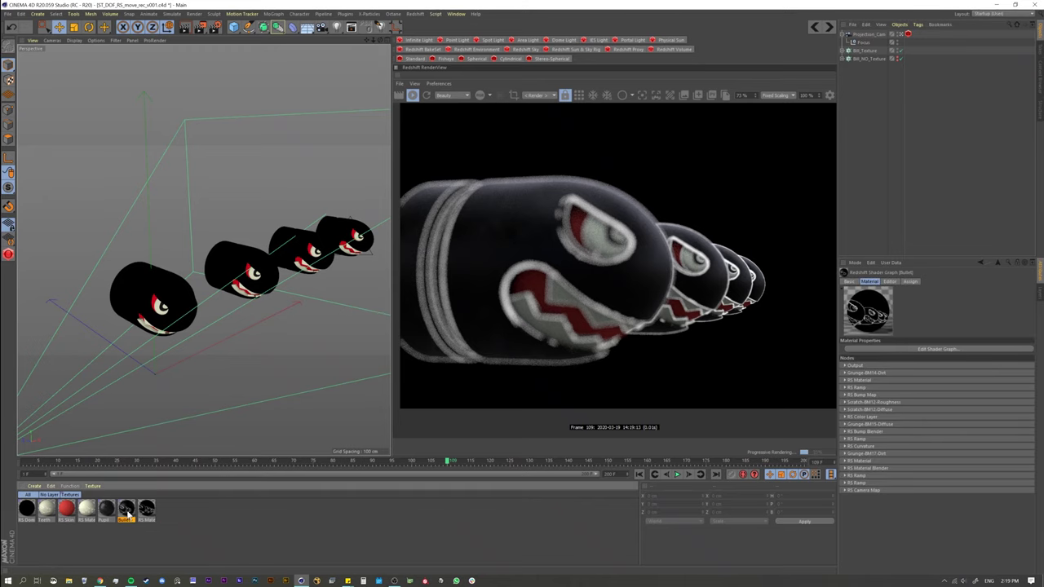
double_click(127, 509)
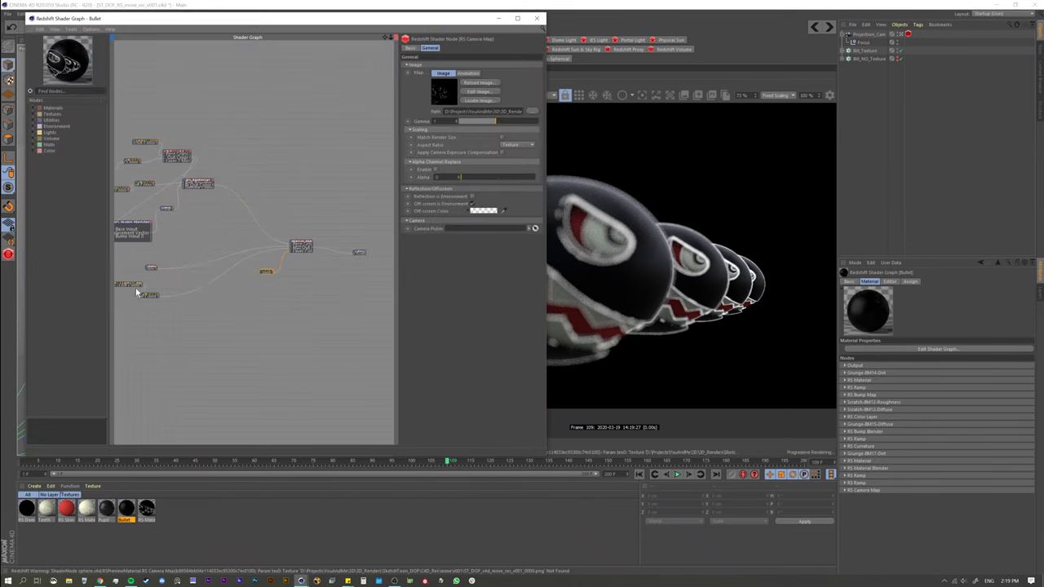
middle_drag(200, 258, 322, 283)
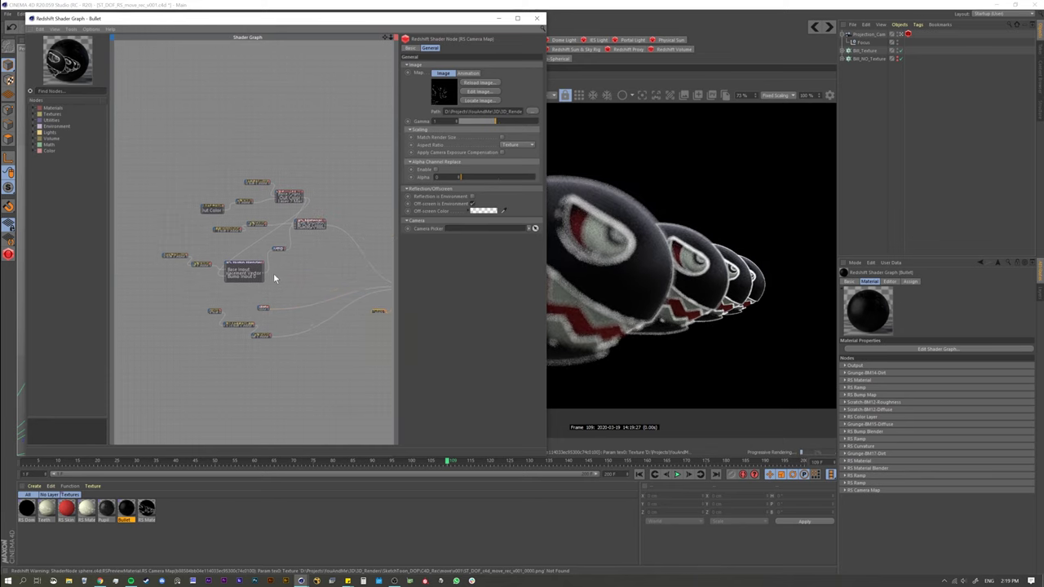
alt+middle_drag(274, 275, 182, 242)
alt+right_drag(182, 242, 388, 190)
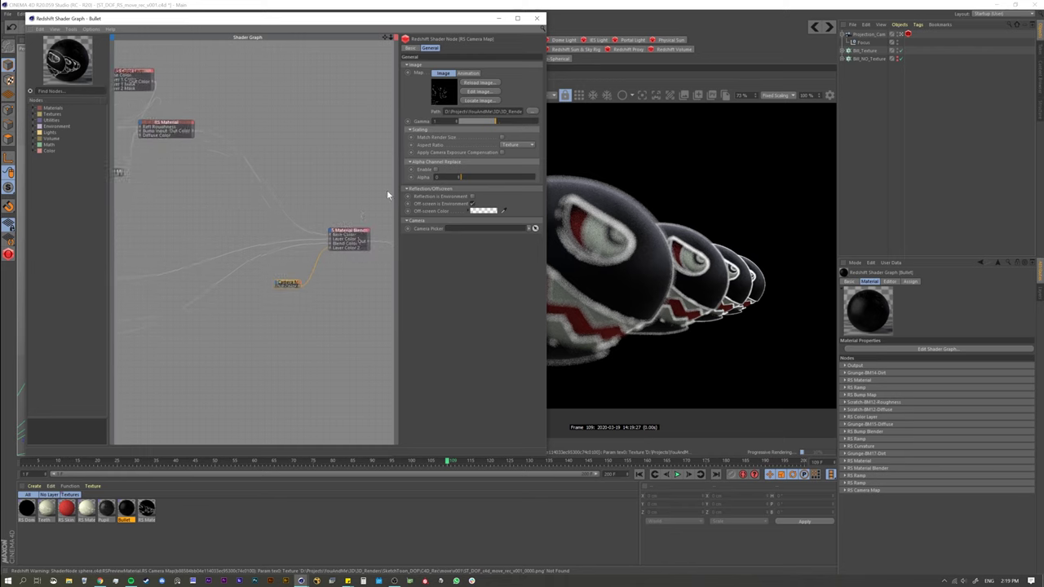
click(536, 18)
- Create a new Redshift material, assign it to the Bill_Texture cloner and expand the cloner's hierarchy
click(8, 255)
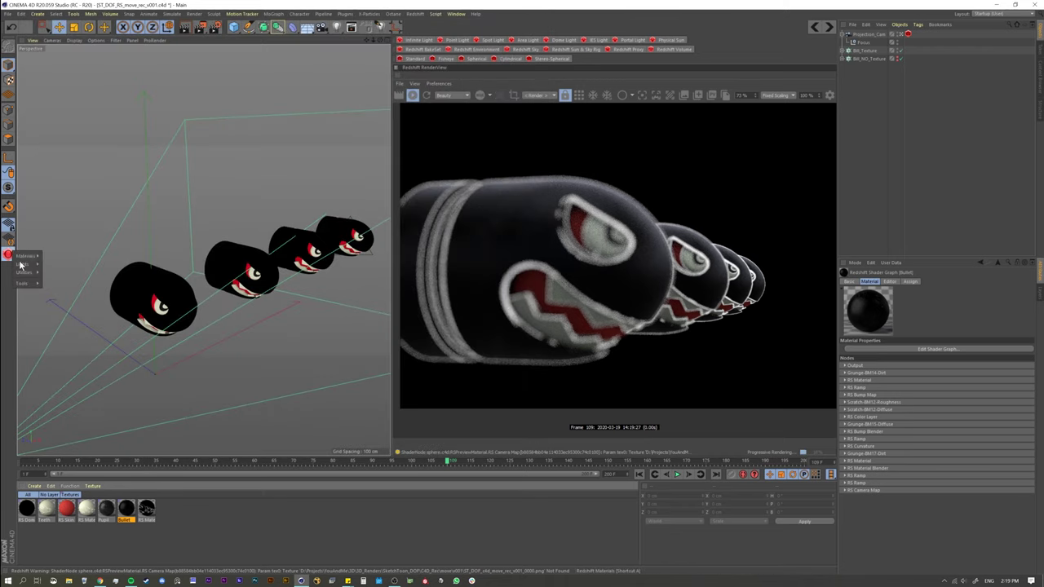
mouse_move(25, 256)
click(57, 257)
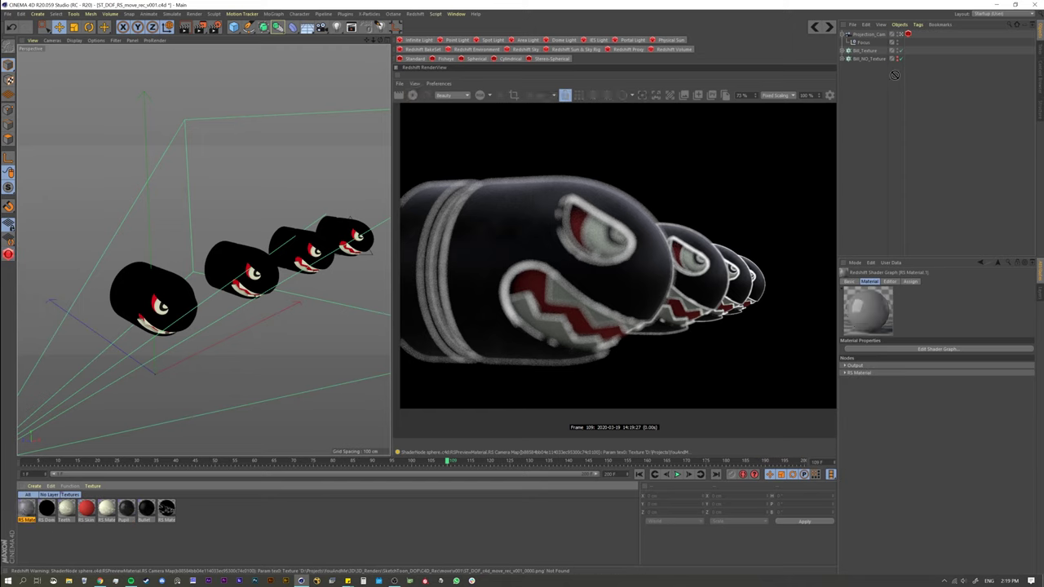
drag(872, 55, 874, 59)
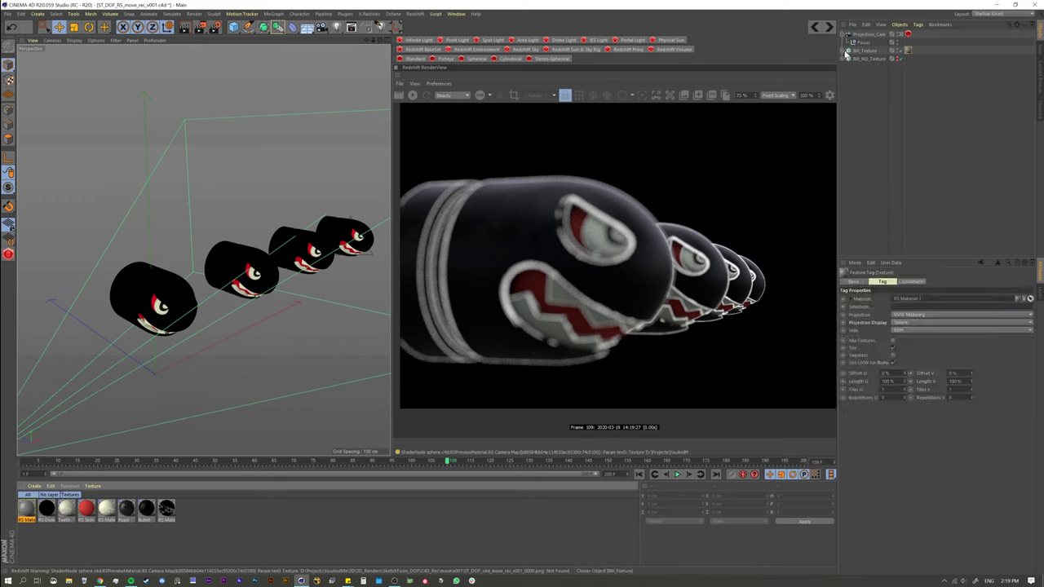
click(847, 51)
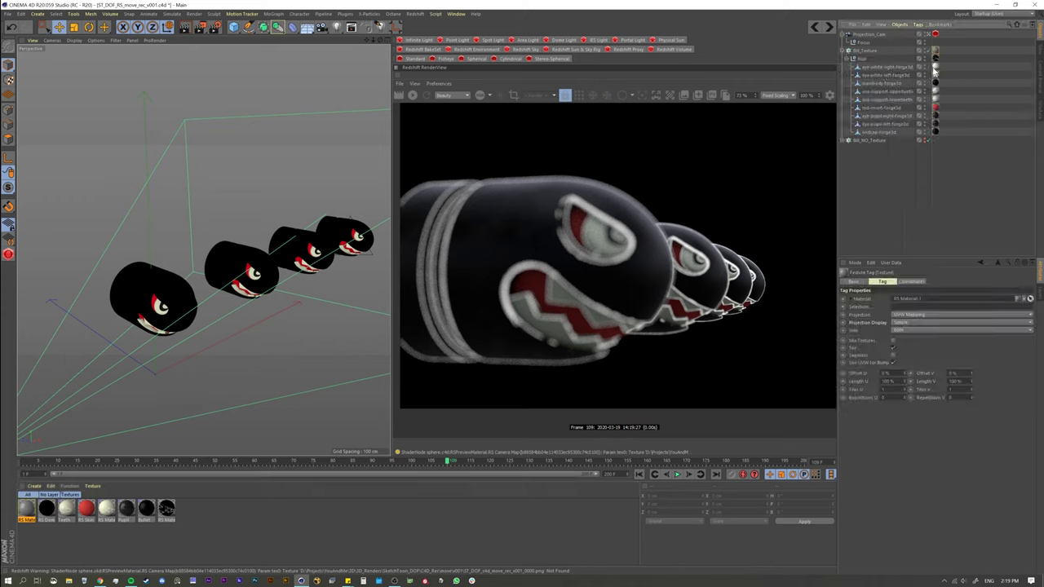
- Duplicate the Bill_Texture cloner, expand the copy and delete the original cloner
click(934, 67)
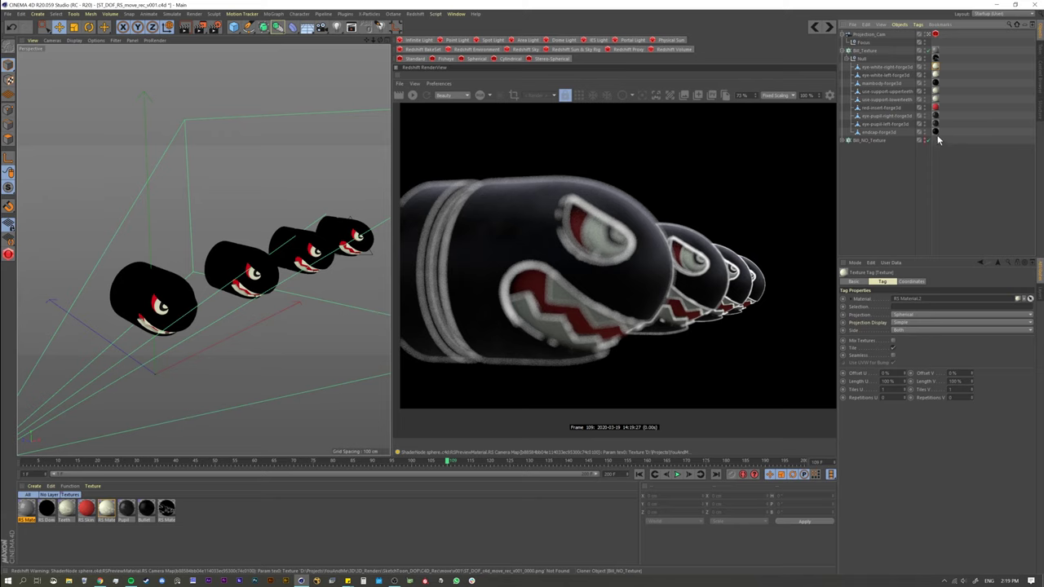
shift+click(936, 132)
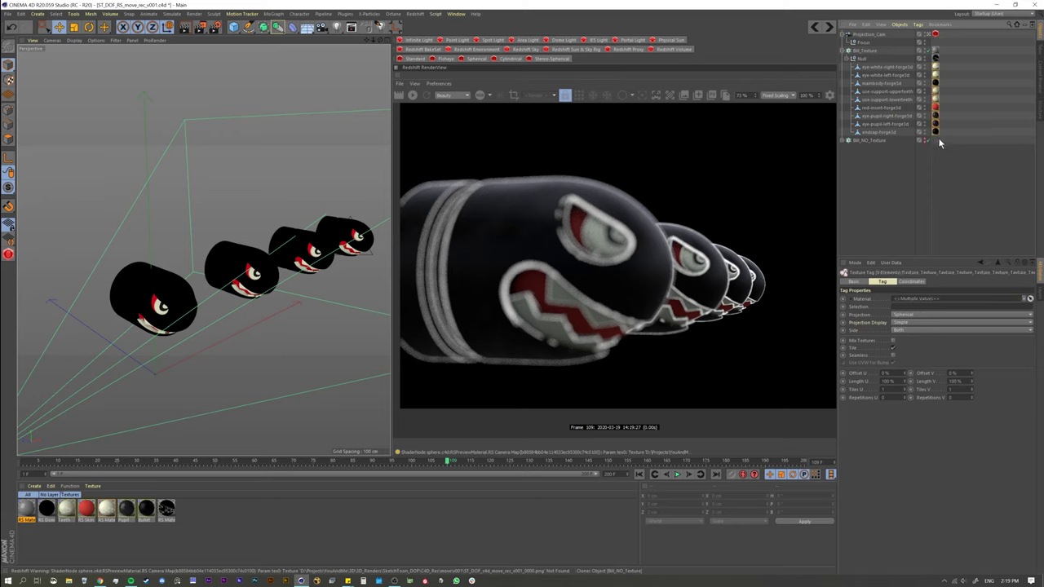
click(843, 51)
ctrl+drag(861, 67, 859, 66)
click(842, 67)
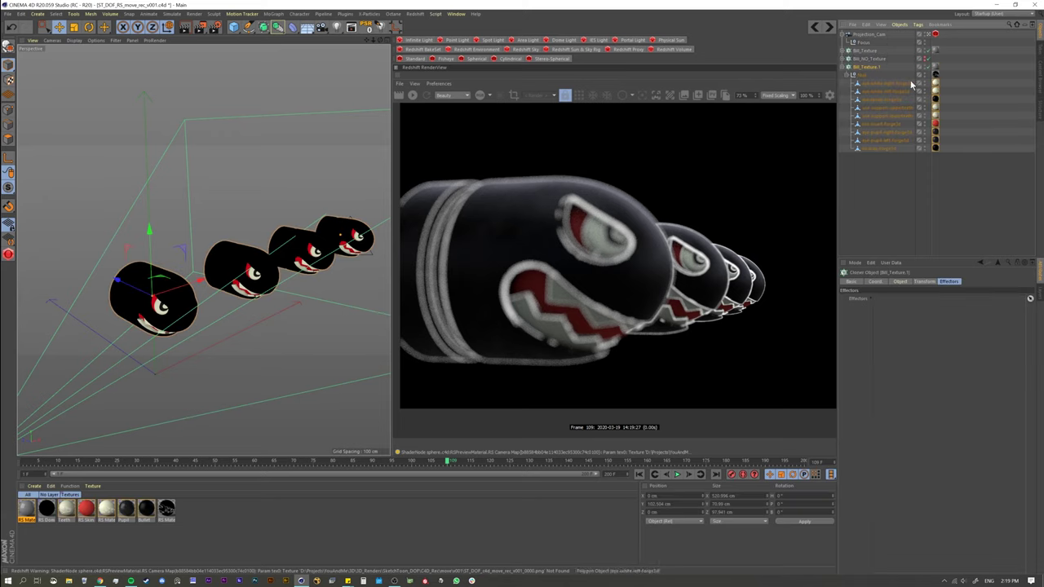
click(934, 67)
click(866, 50)
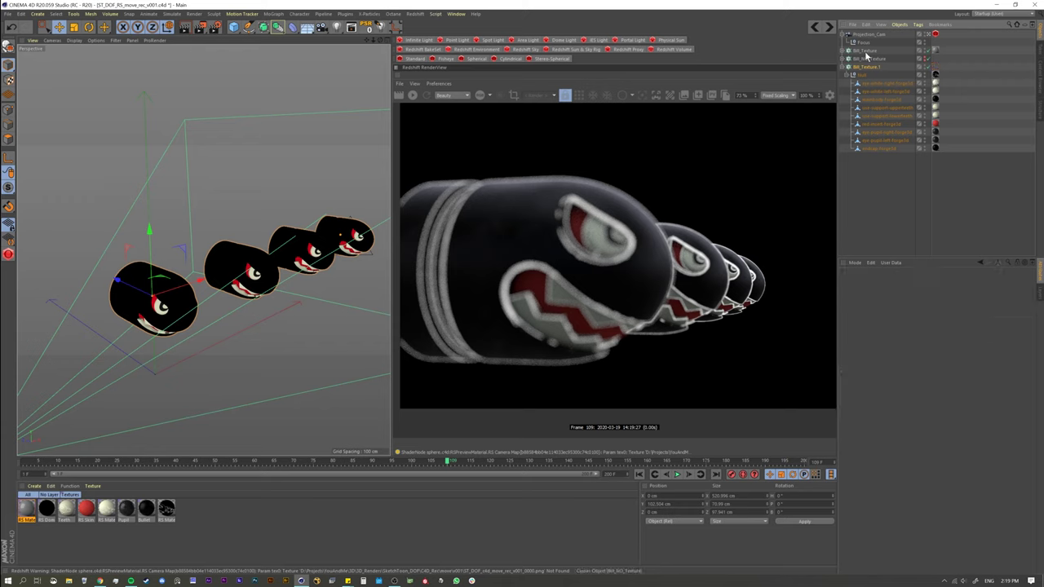
key(Delete)
- Duplicate the Bill_Texture.1 cloner as Bill_Texture and expand the copy's hierarchy
click(935, 140)
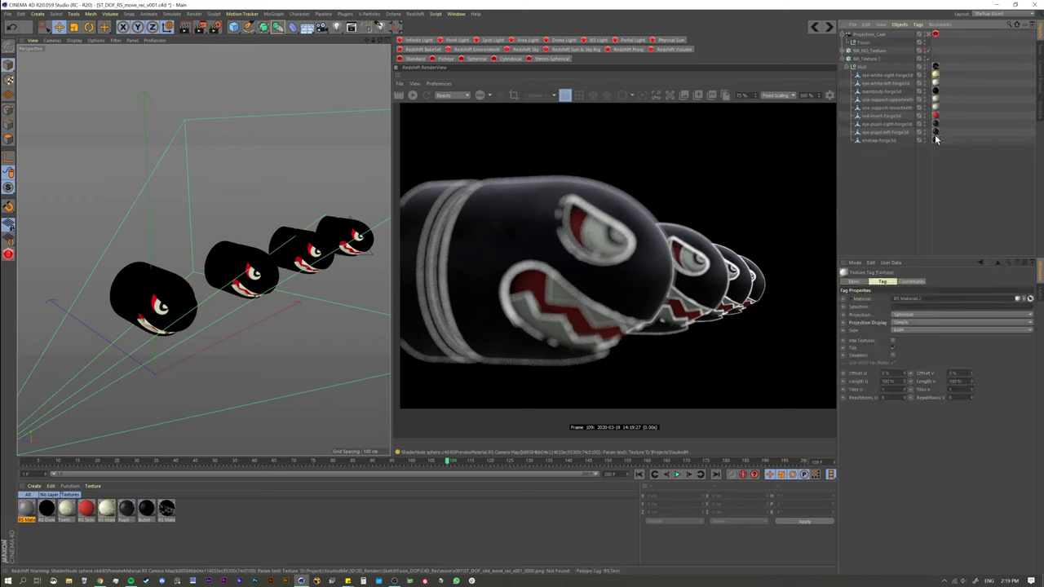
shift+click(935, 140)
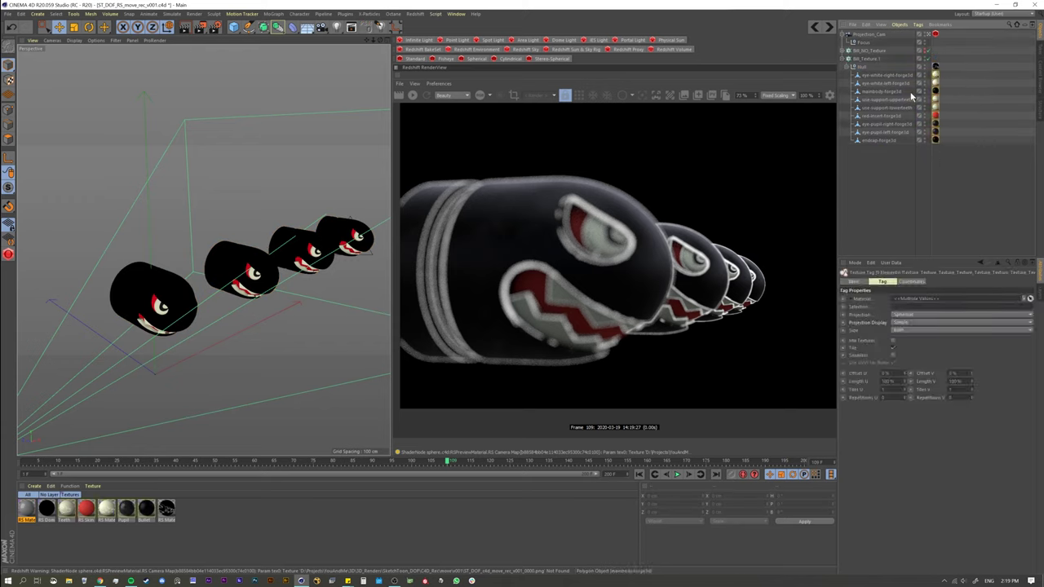
click(842, 59)
ctrl+drag(861, 59, 859, 71)
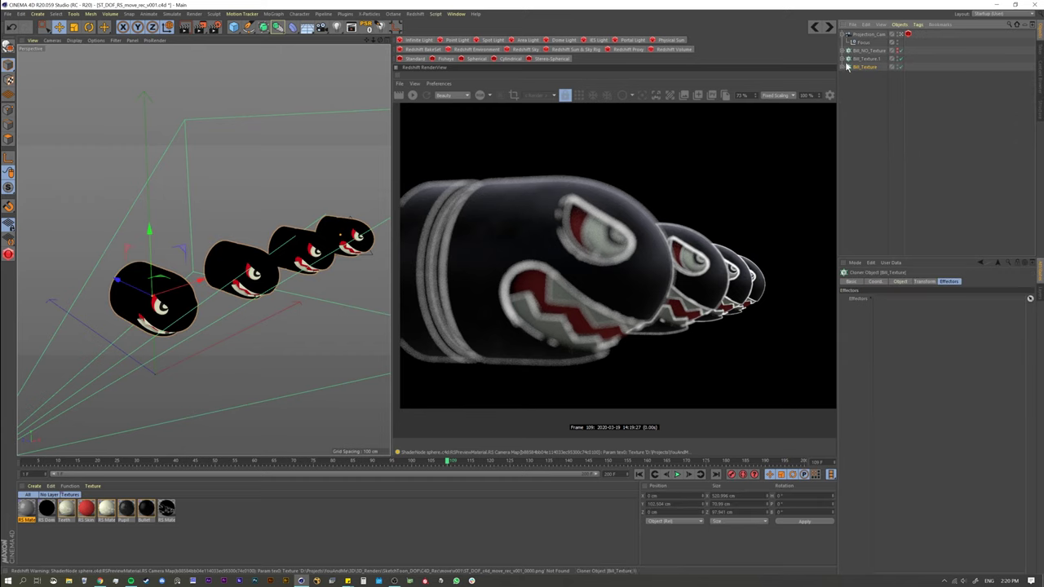
click(842, 66)
key(ctrl+z)
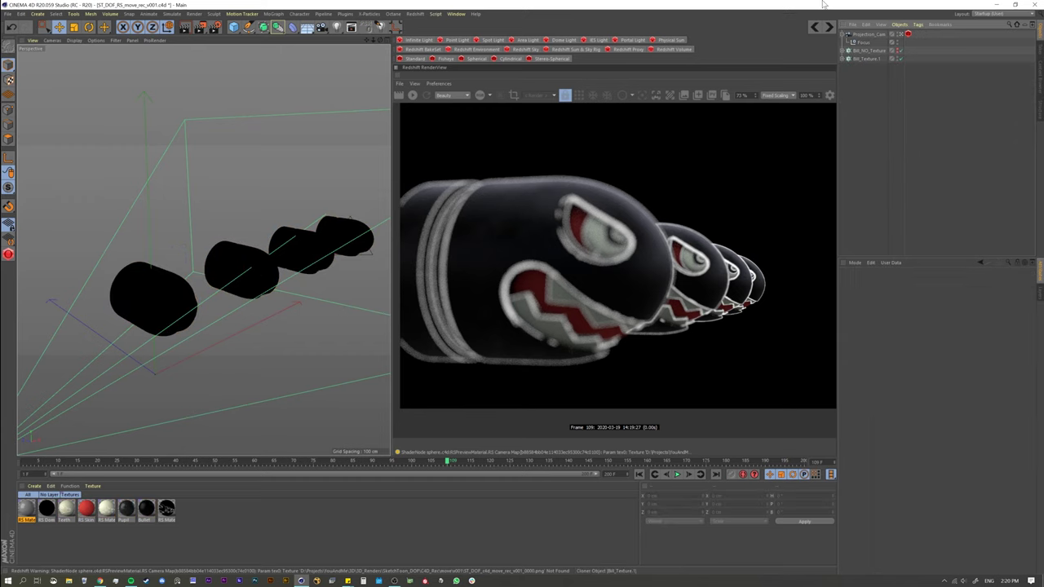
key(ctrl+y)
- Delete the material tags from all bullet parts of the new Bill_Texture cloner, keeping the RS Material tag on its null
drag(942, 166, 938, 82)
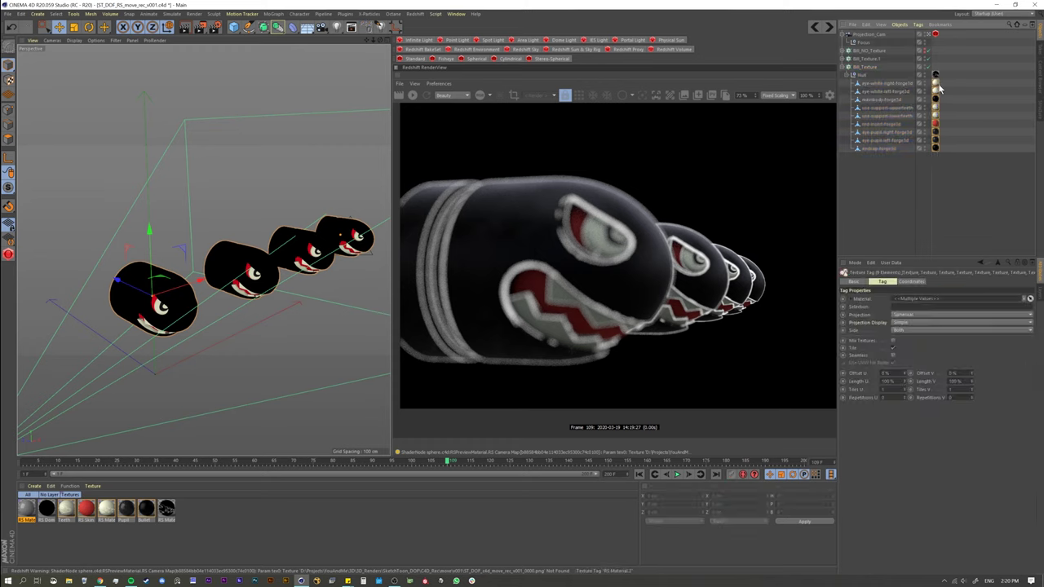
key(Delete)
click(935, 74)
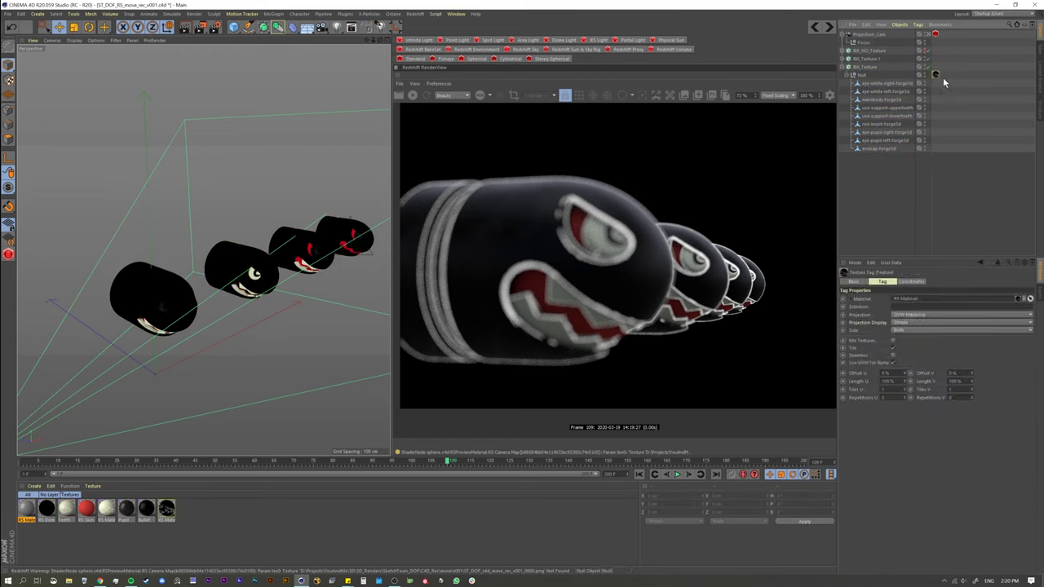
- Start the live Redshift preview with the Bill_Texture.1 cloner hidden and open the shader graph of the null's RS Material
click(412, 96)
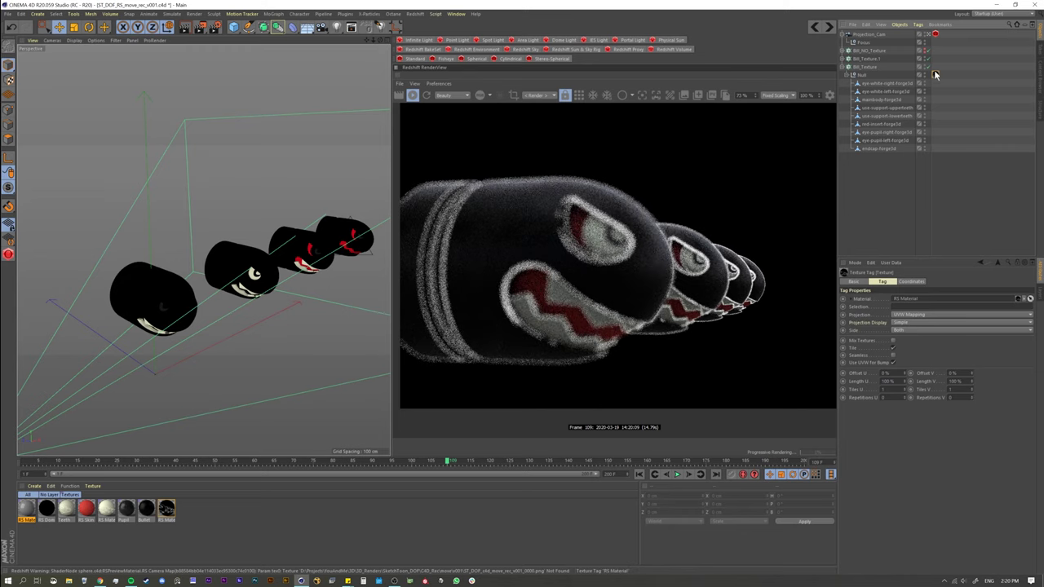
double_click(167, 508)
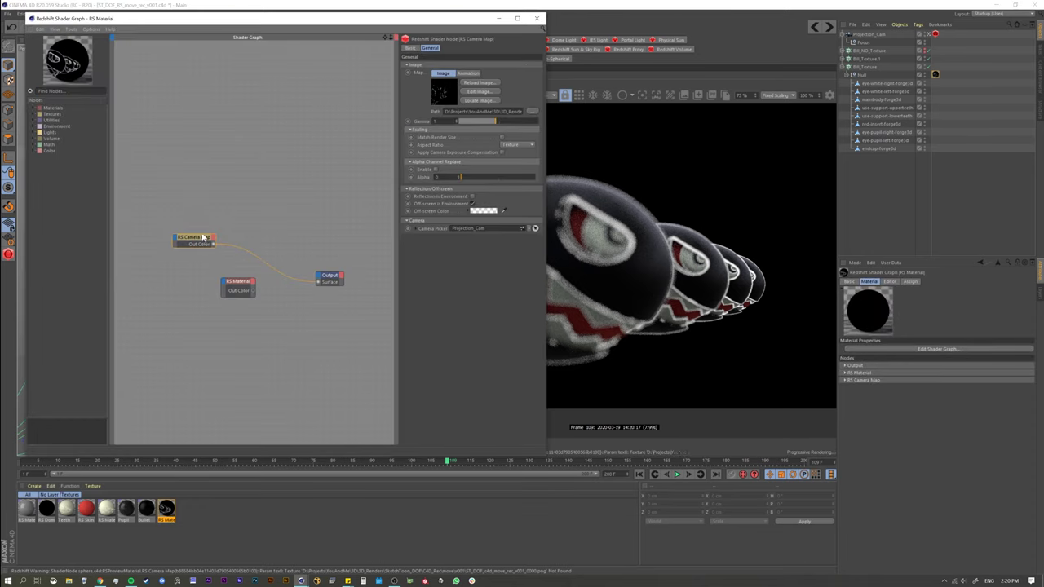
drag(204, 236, 249, 243)
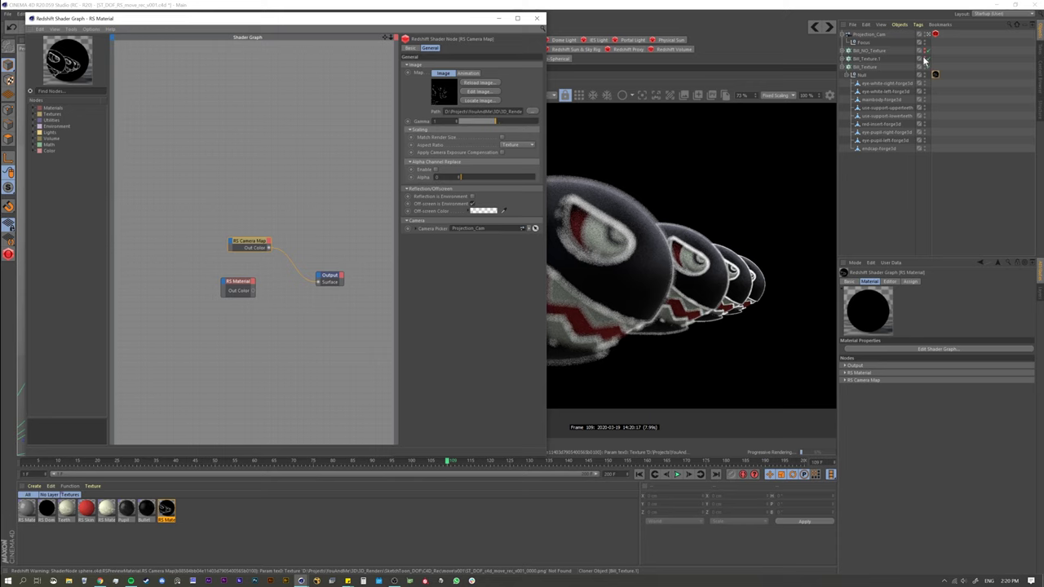
click(923, 58)
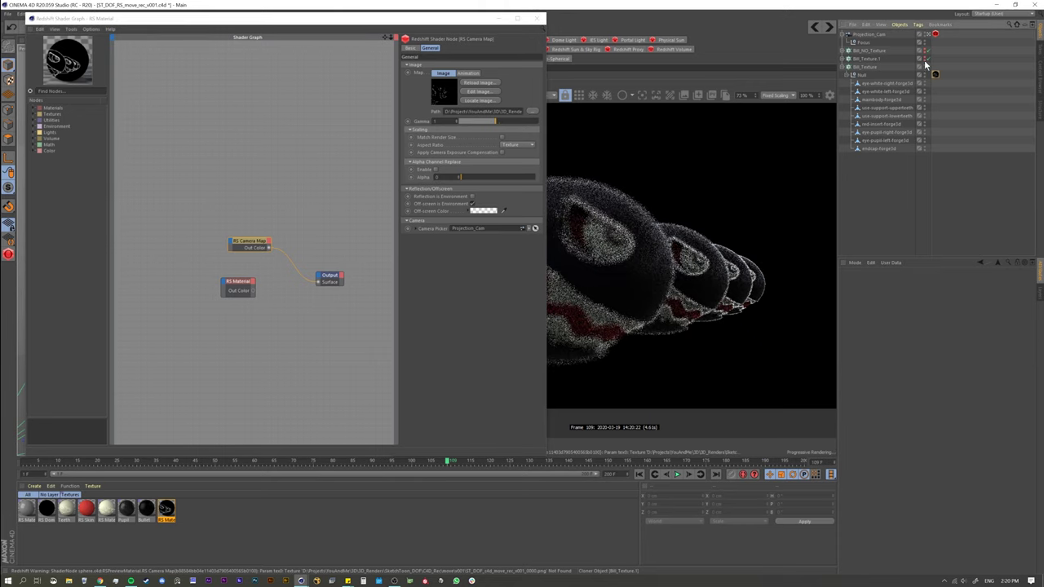
- Add a second RS Material node to the shader graph and connect its Out Color to the Output's Surface
click(36, 110)
drag(57, 140, 191, 198)
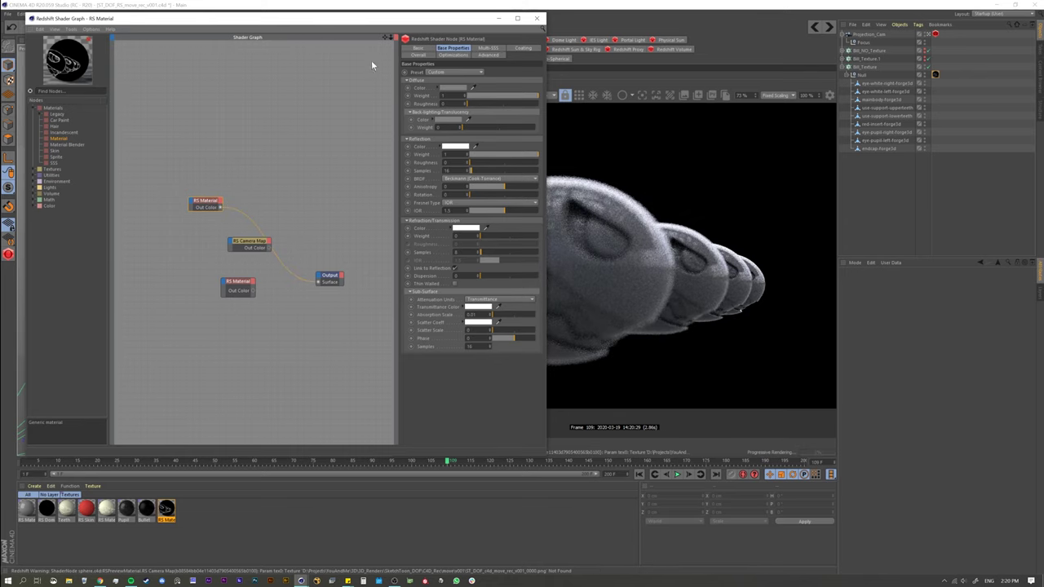
- Disable the Bokeh override on Projection_Cam's Redshift camera tag and fit the shader graph window beside the render preview
drag(367, 25, 228, 178)
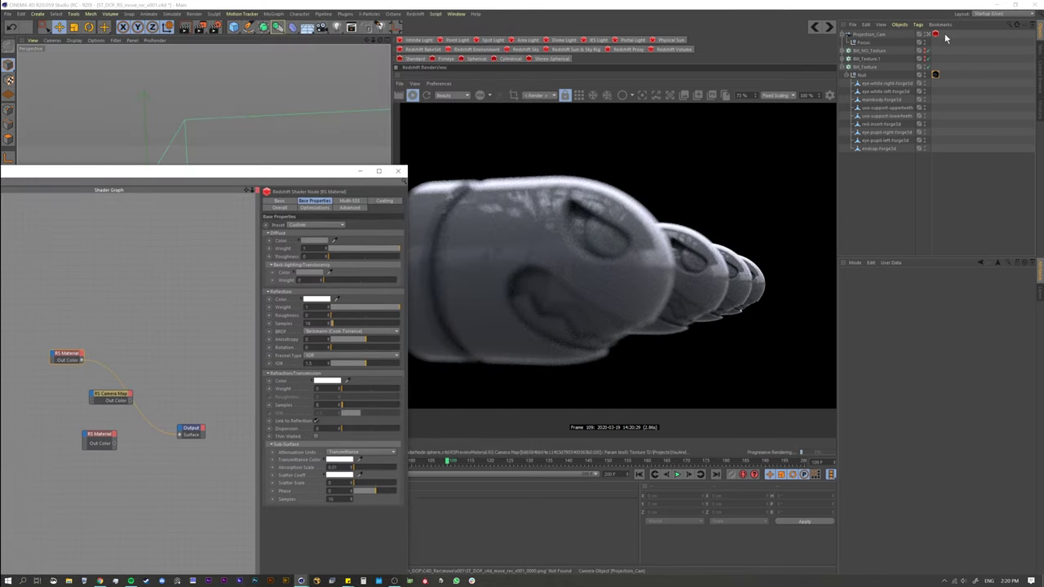
click(936, 36)
click(871, 313)
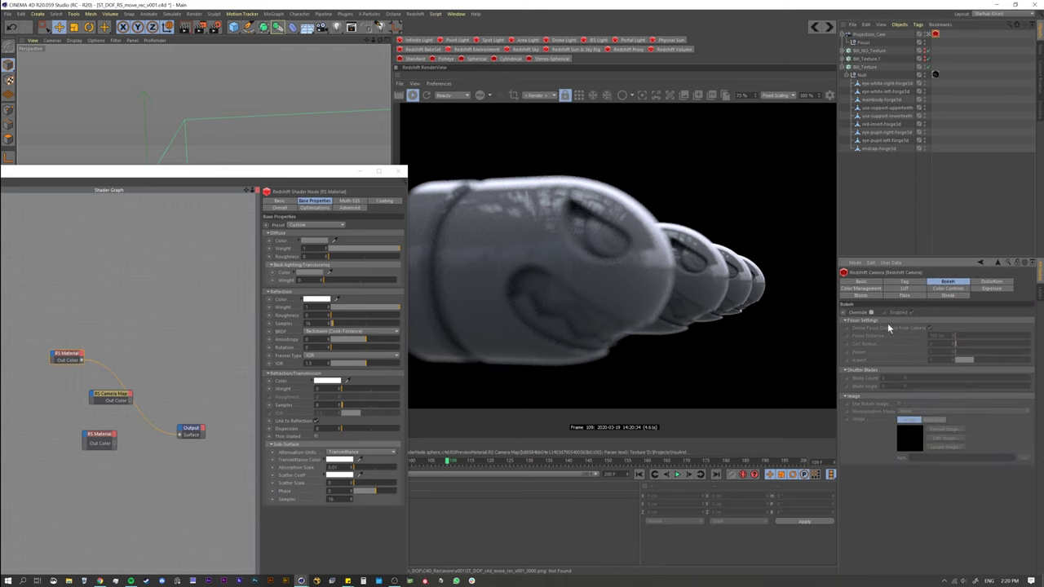
drag(259, 179, 343, 45)
drag(492, 481, 380, 443)
drag(177, 55, 194, 57)
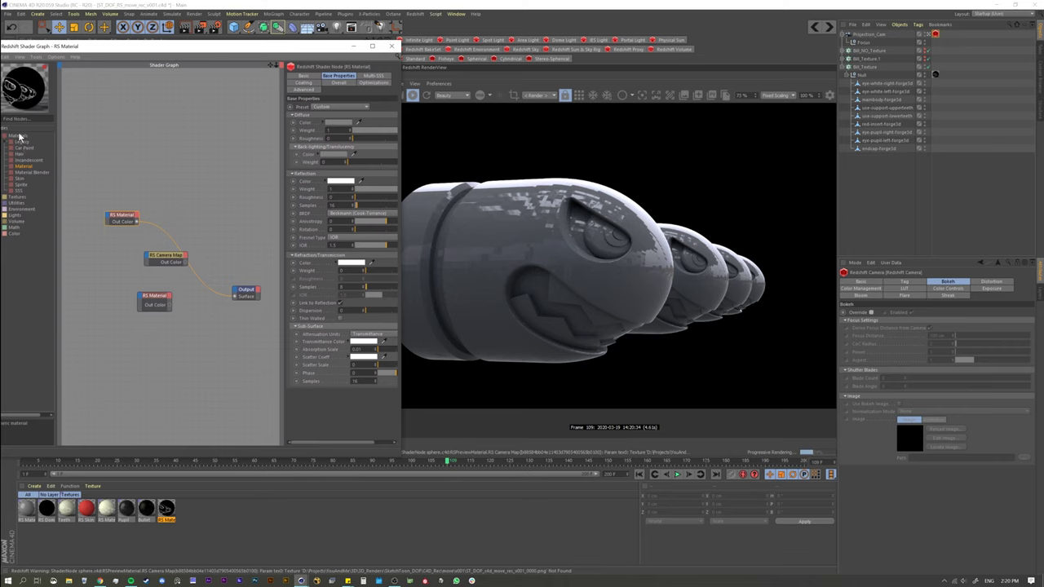
- Add an RS Material Blender, feeding the new RS Material into its Base Color and its output into the Output's Surface
drag(190, 201, 178, 188)
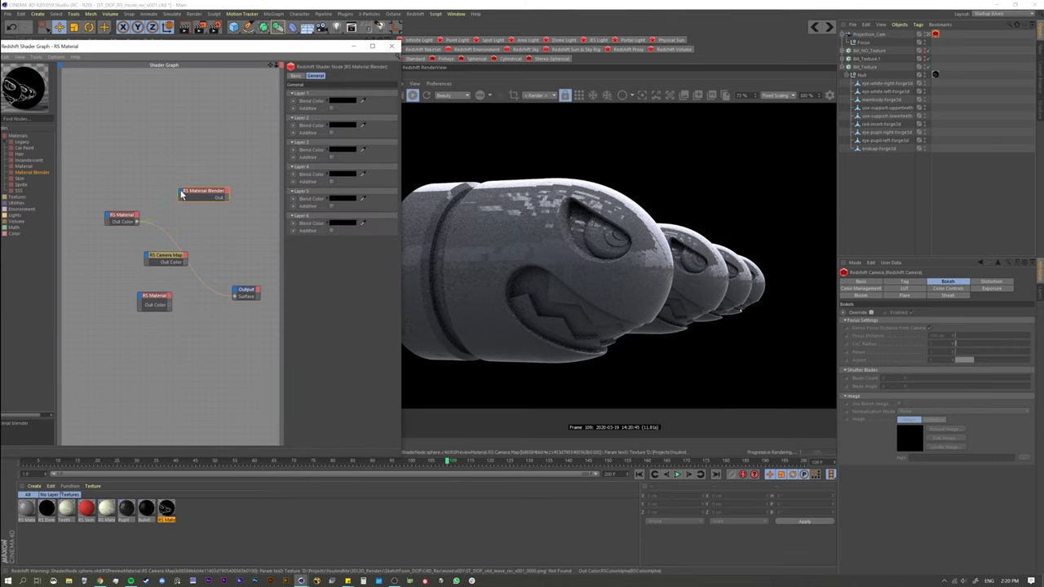
mouse_move(197, 200)
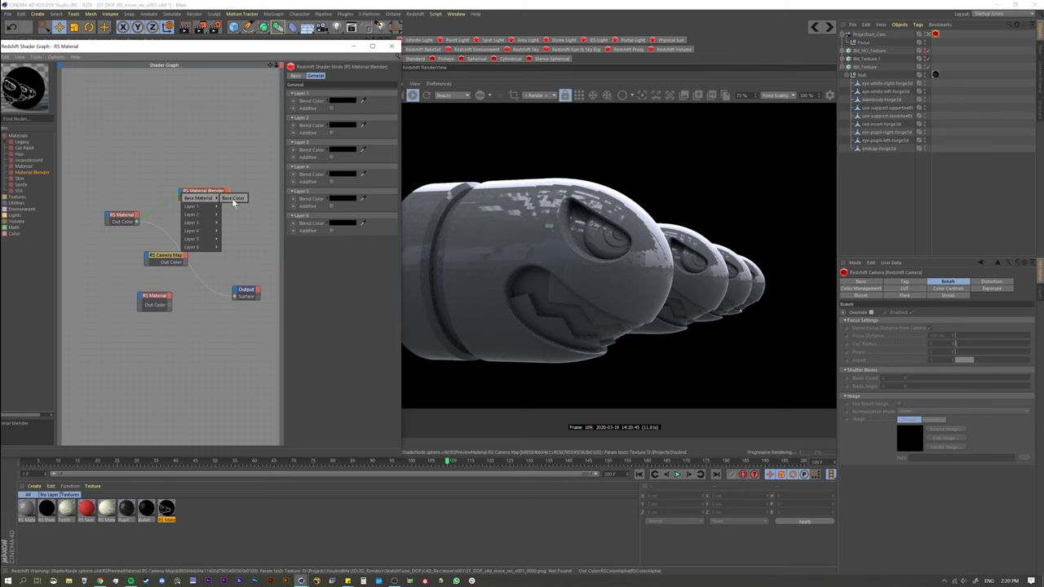
click(234, 200)
drag(226, 197, 235, 296)
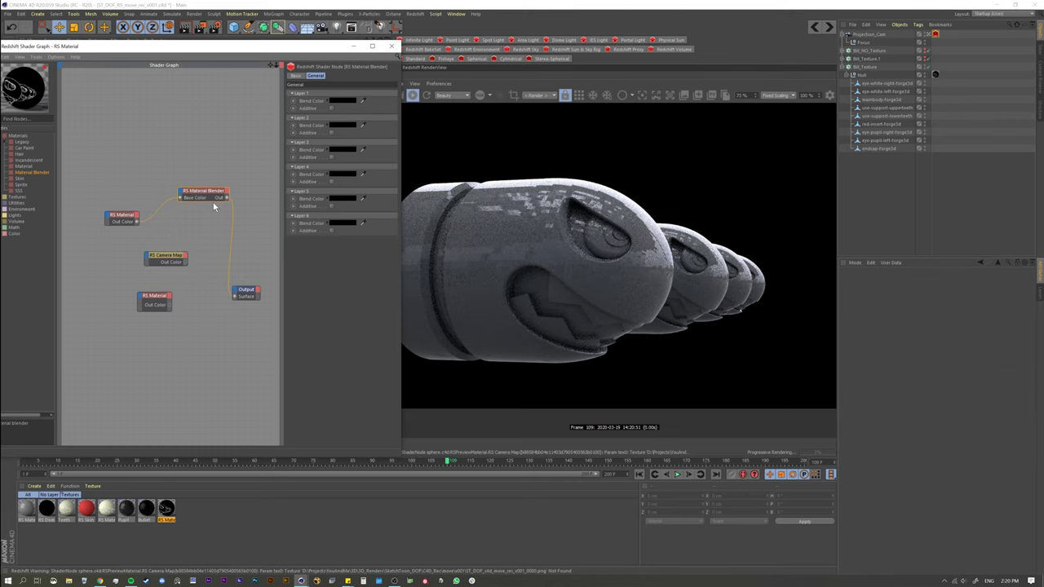
- Connect the RS Camera Map's Out Color to Layer Color 1 of the Material Blender and place the map beside the blender
click(185, 199)
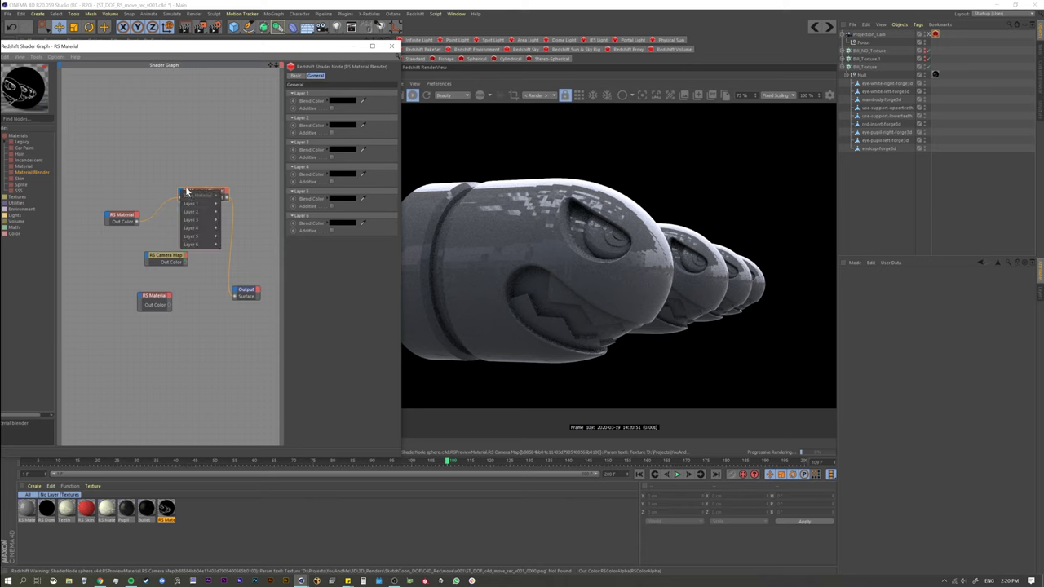
mouse_move(193, 204)
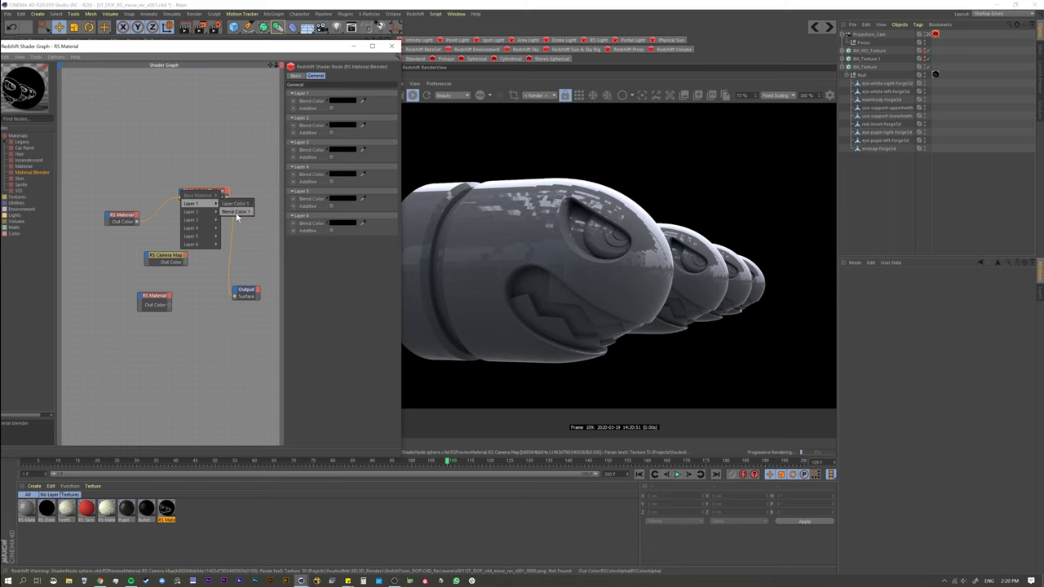
click(235, 204)
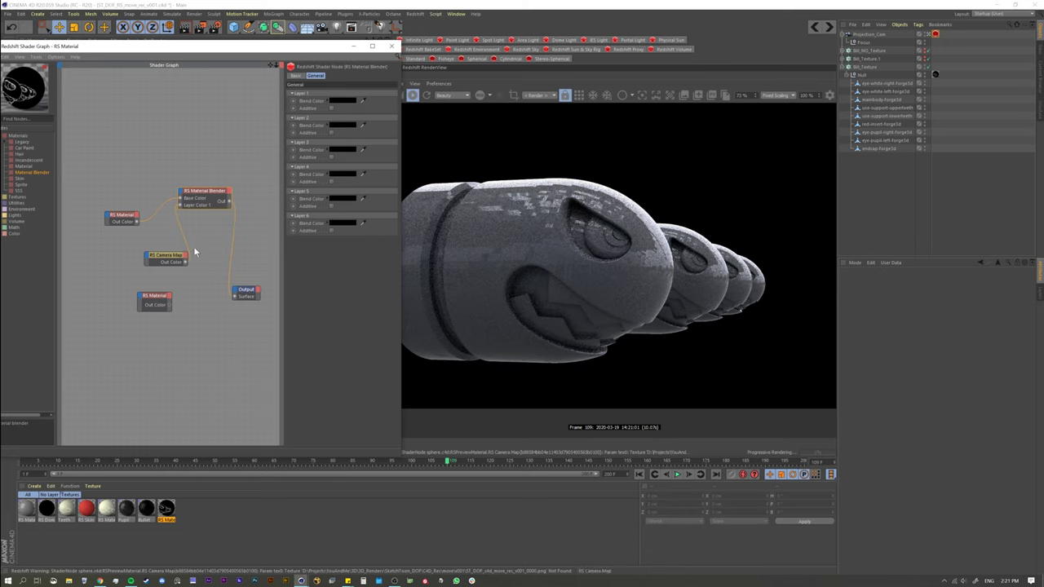
drag(170, 265, 138, 270)
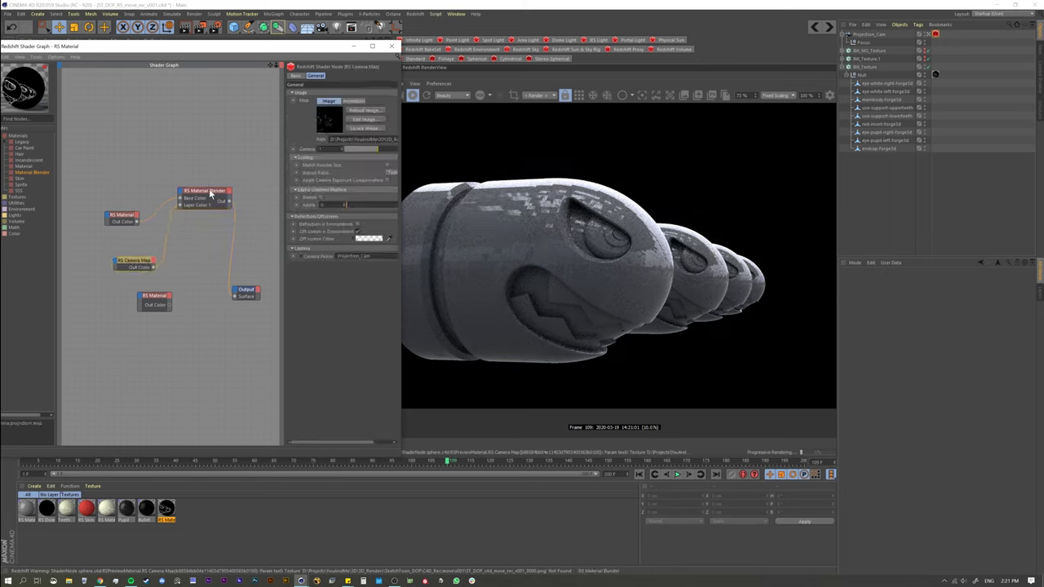
- Set the Material Blender's Layer 1 Blend Color to white and enable Additive for that layer
click(209, 190)
click(339, 101)
drag(355, 119, 420, 122)
click(326, 132)
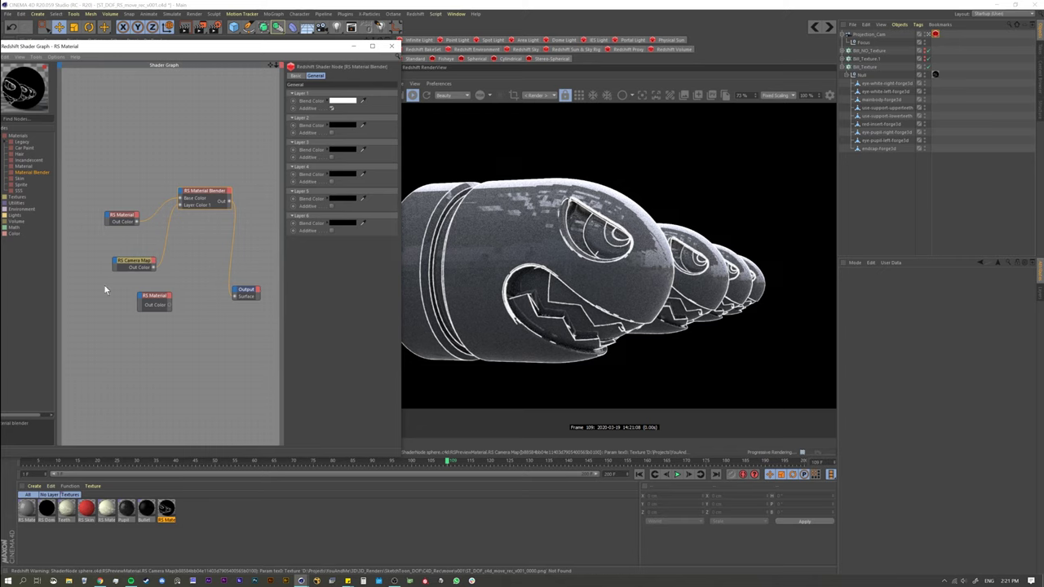
- Delete the unconnected RS Material node and arrange the Camera Map and Output nodes neatly around the Material Blender
drag(135, 261, 123, 259)
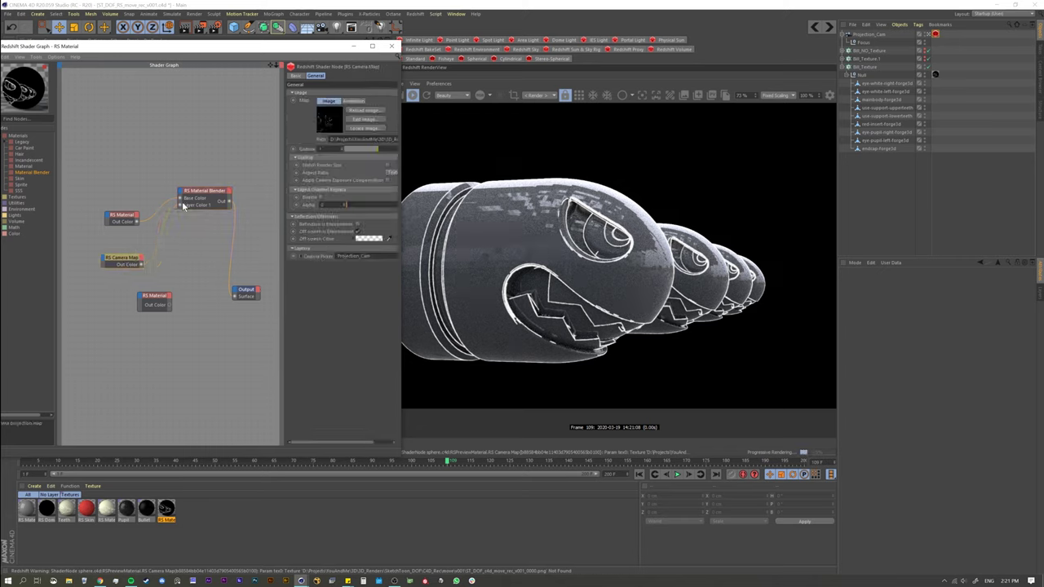
click(218, 202)
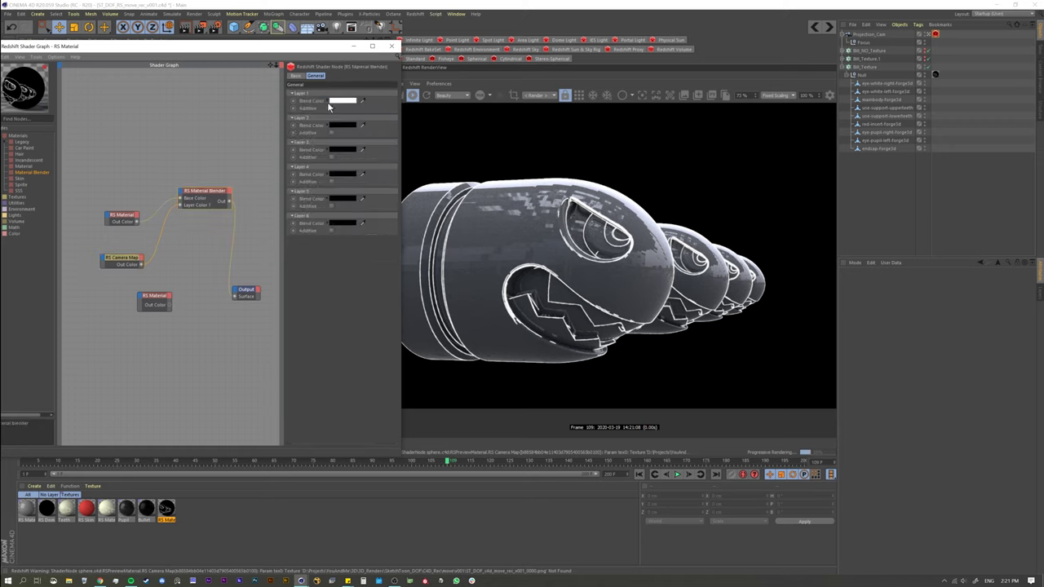
click(332, 108)
drag(127, 264, 137, 266)
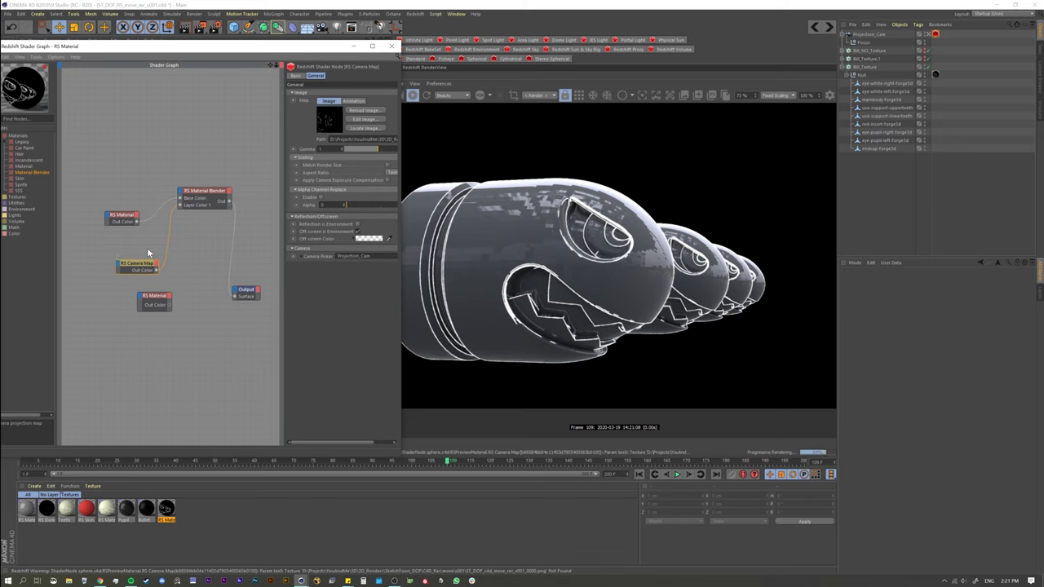
click(148, 299)
key(Delete)
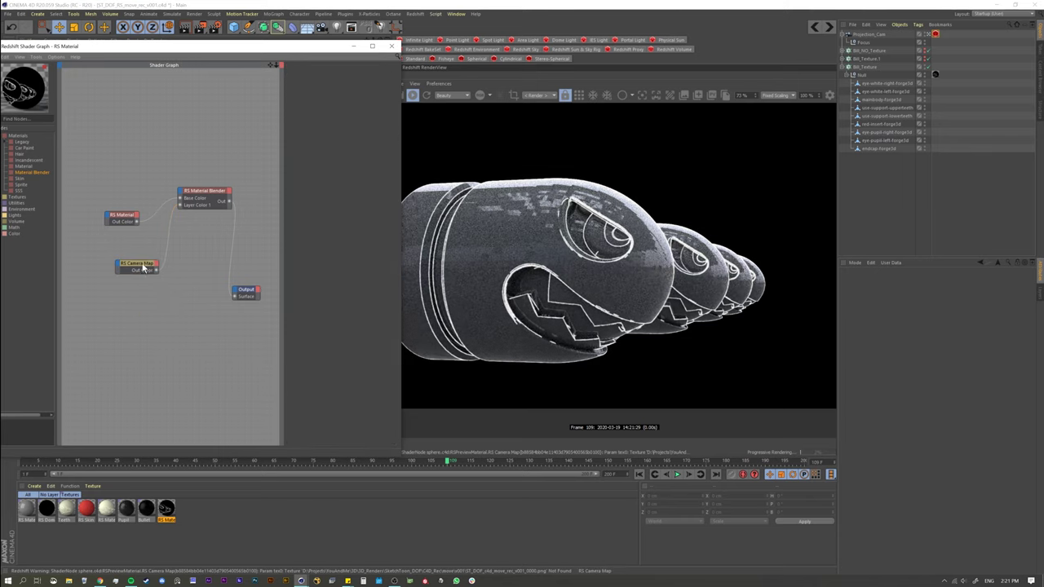
drag(143, 265, 134, 252)
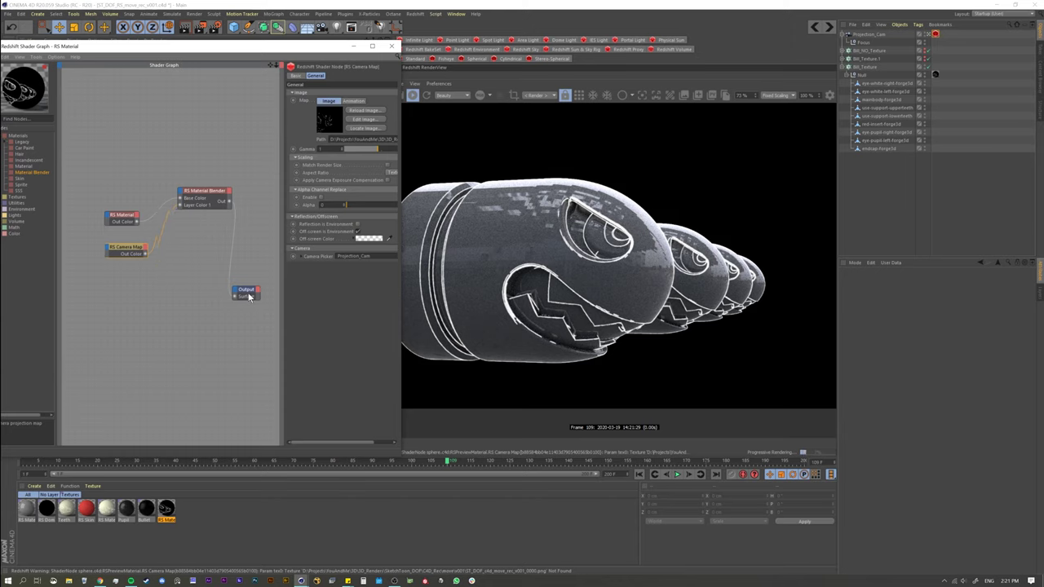
drag(247, 295, 260, 242)
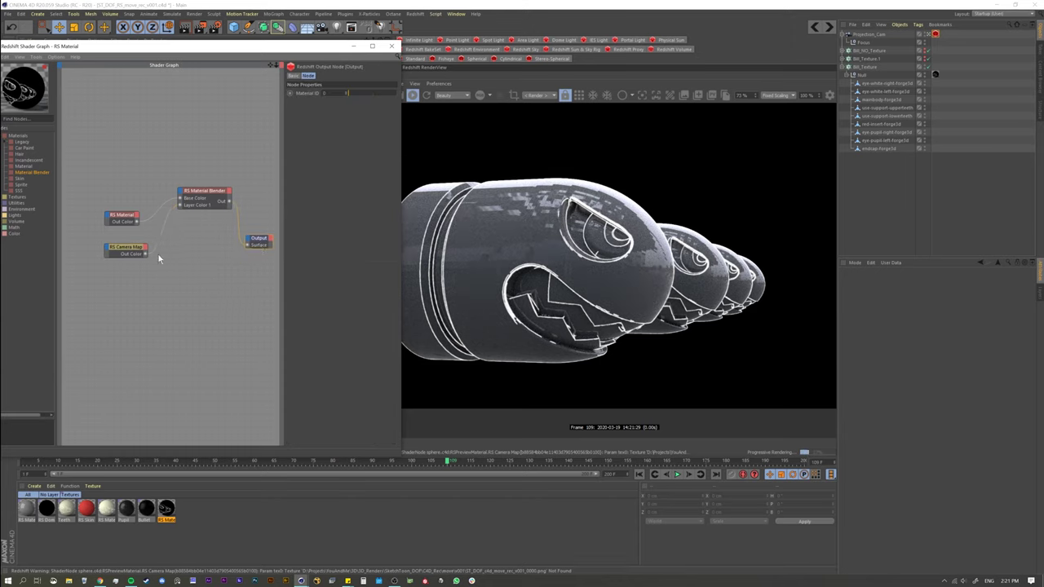